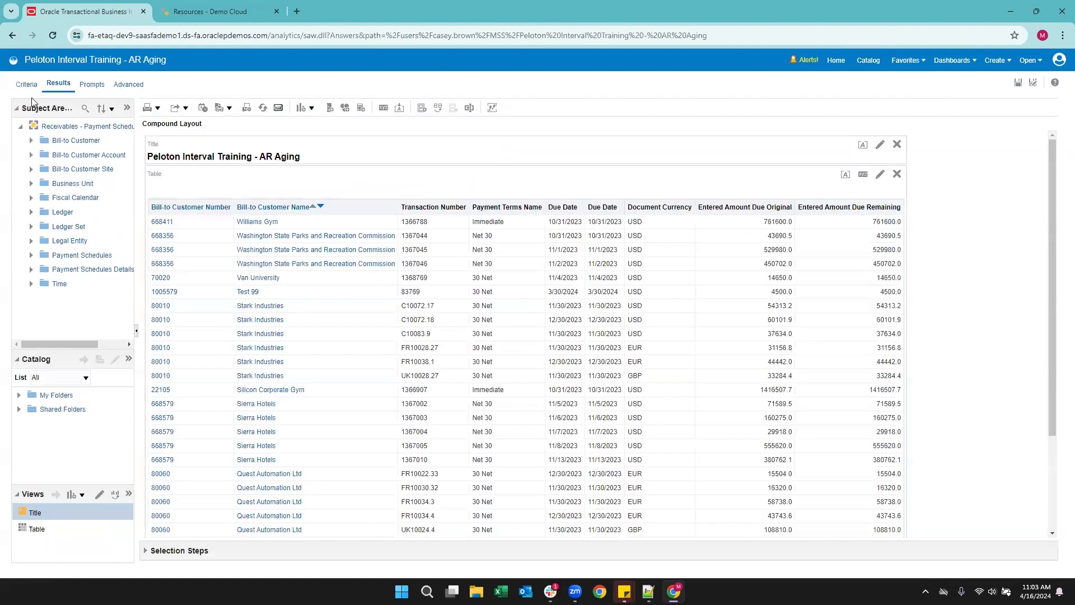
Step: Open the AR Aging analysis criteria and review the options available for the selected columns
click(26, 84)
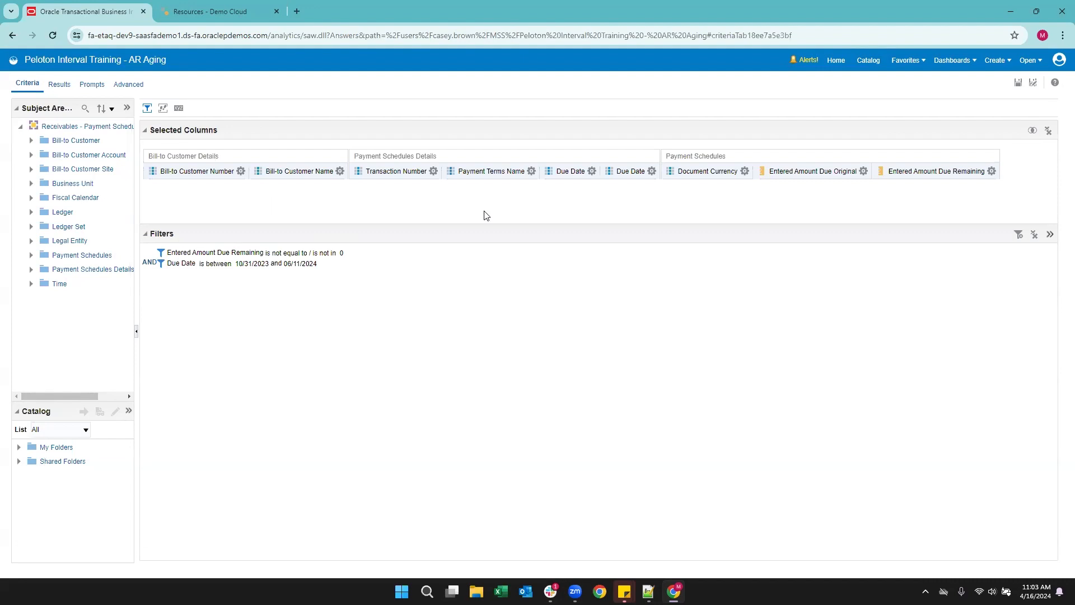
click(648, 591)
click(864, 171)
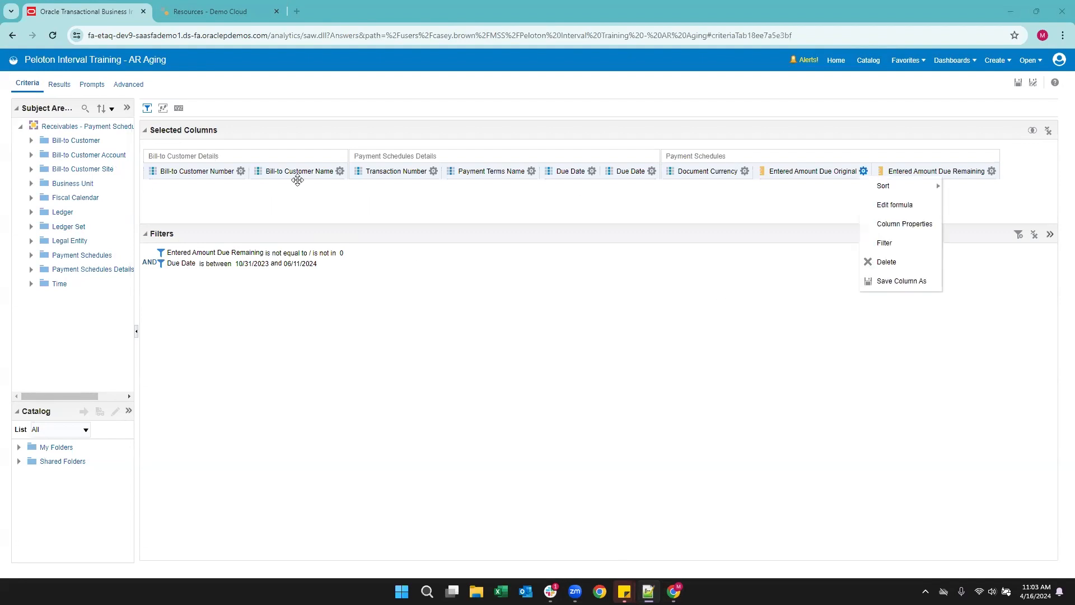
click(221, 194)
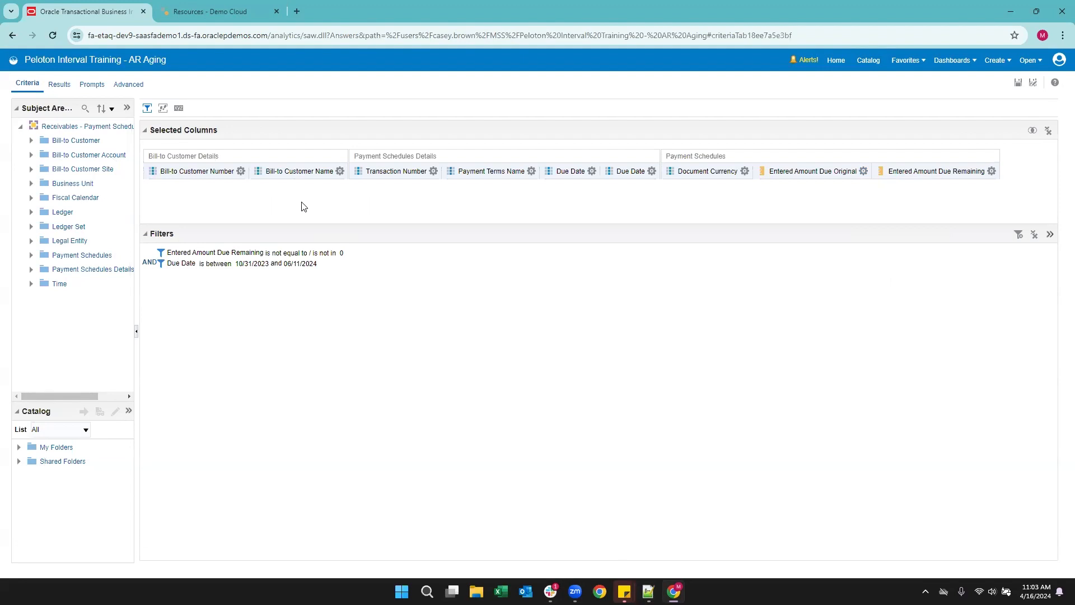
click(340, 170)
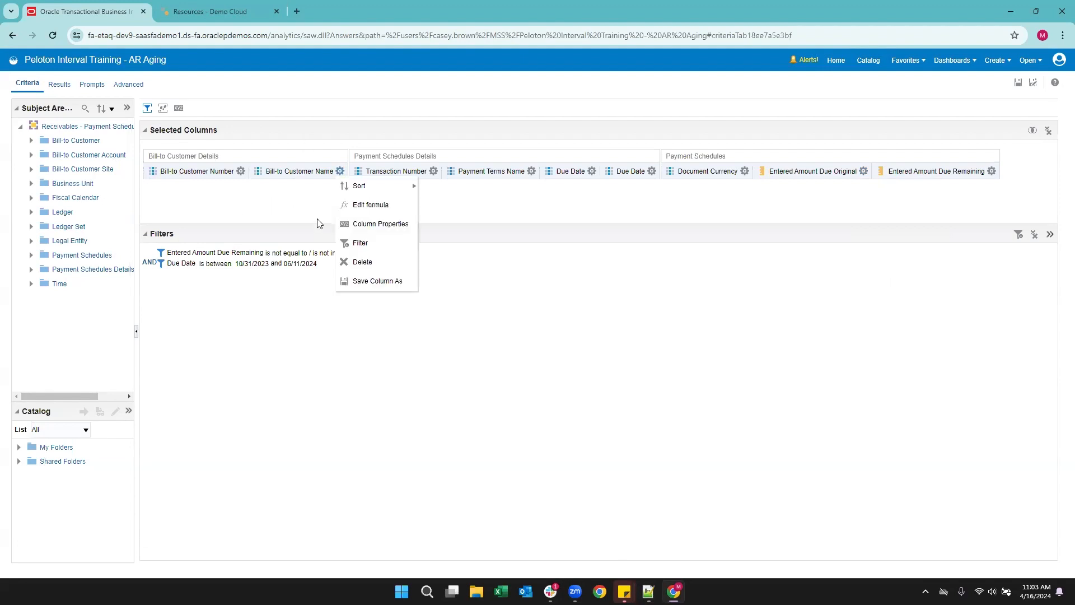
click(484, 210)
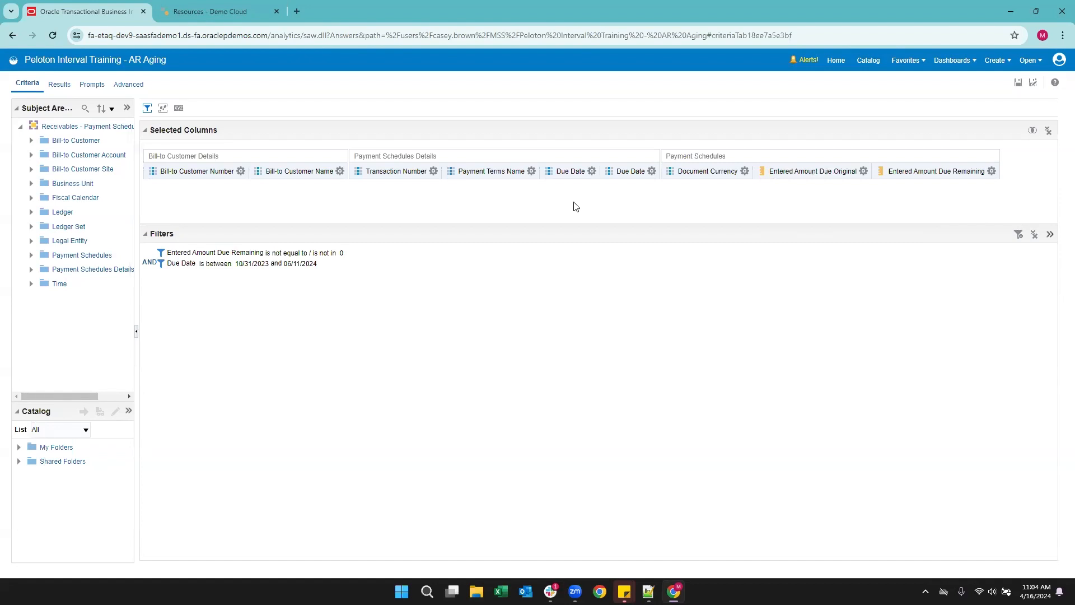
click(652, 171)
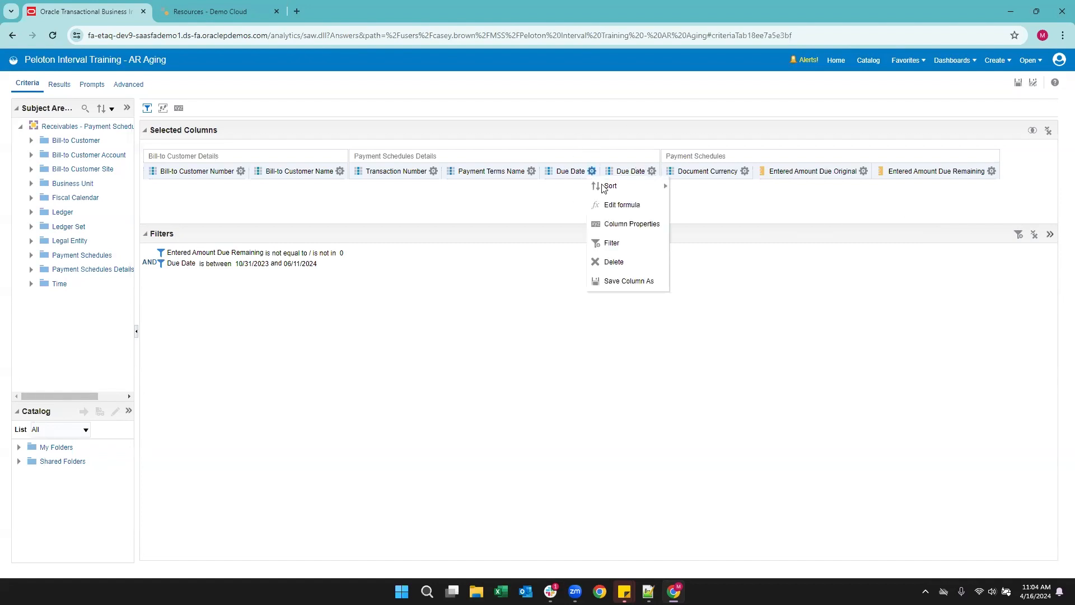
click(532, 171)
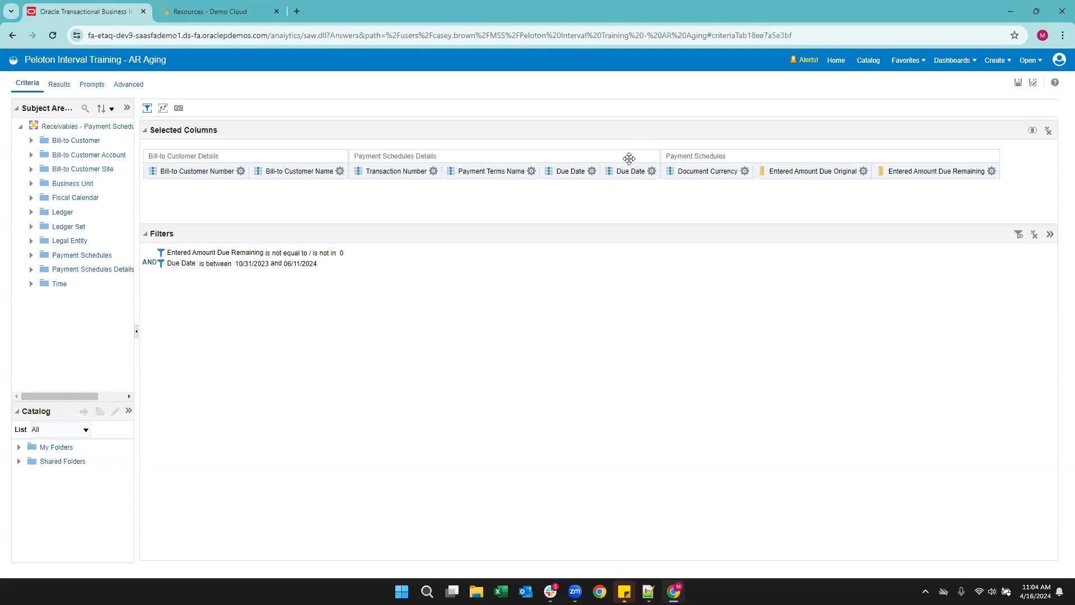
Step: Open the formula of the second Due Date column and give it the custom column heading Days Past Due
click(652, 171)
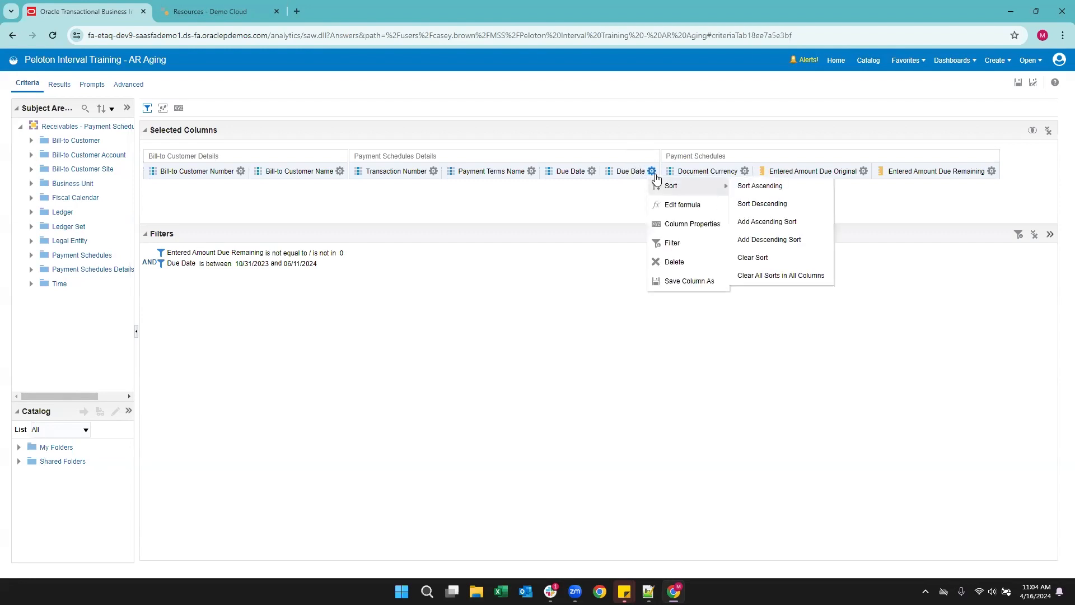
click(669, 206)
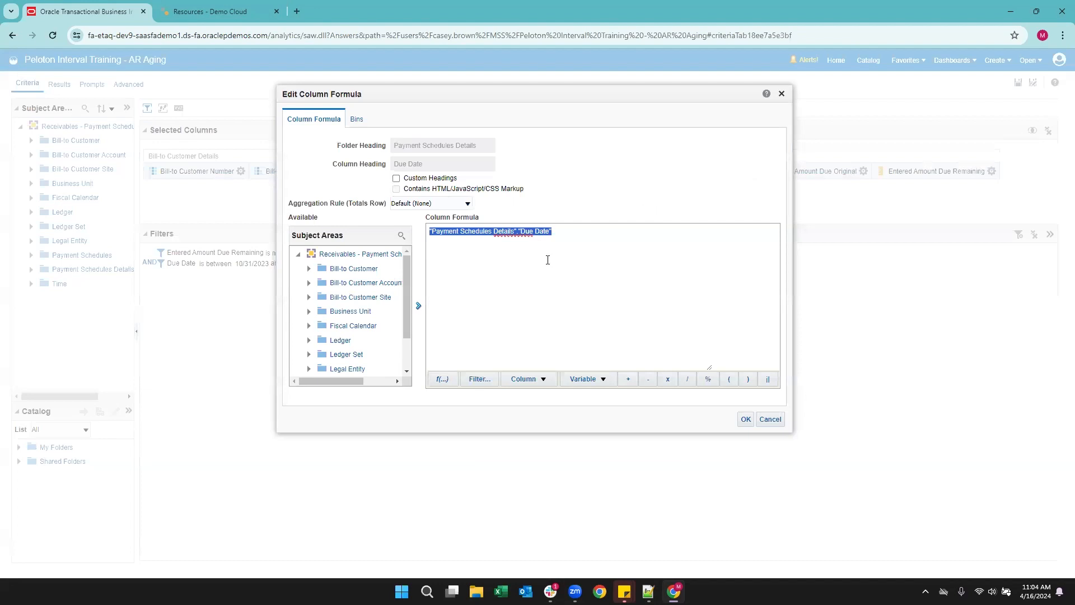
click(565, 236)
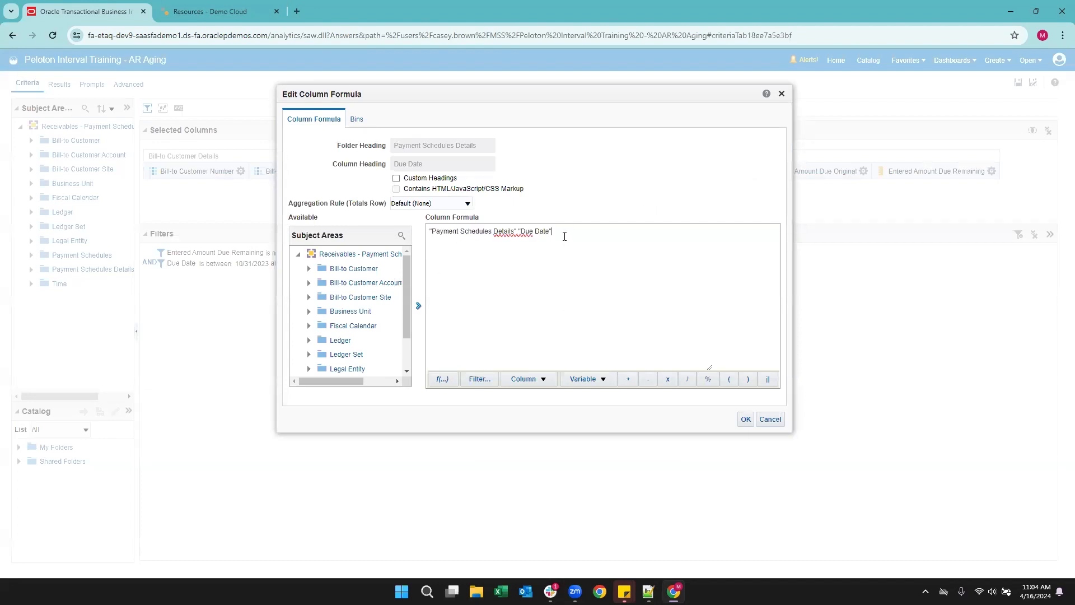
drag(565, 230, 421, 234)
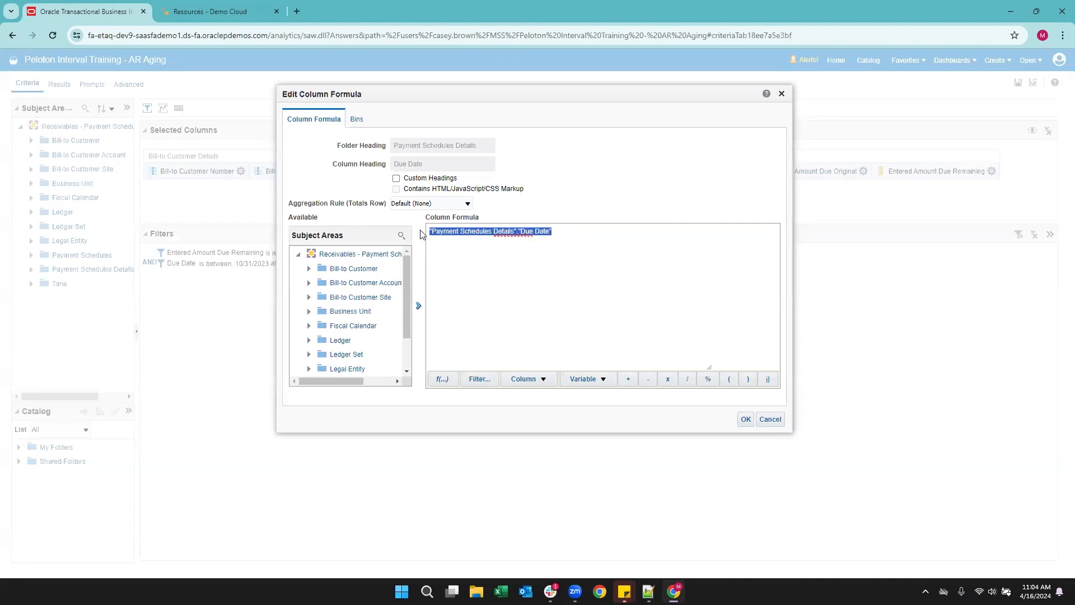
click(585, 233)
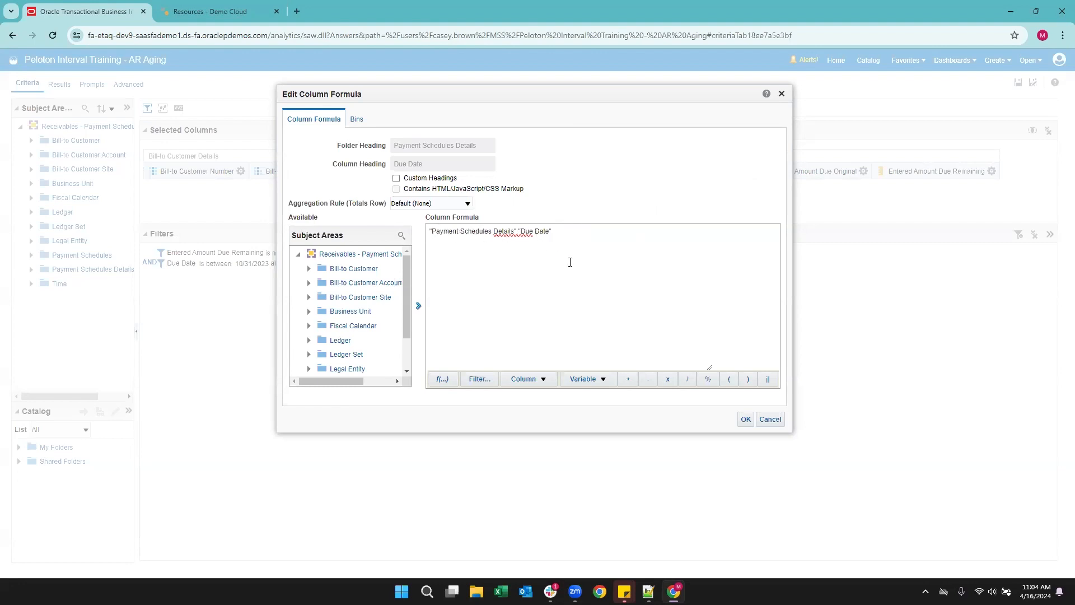
click(397, 178)
text(Da)
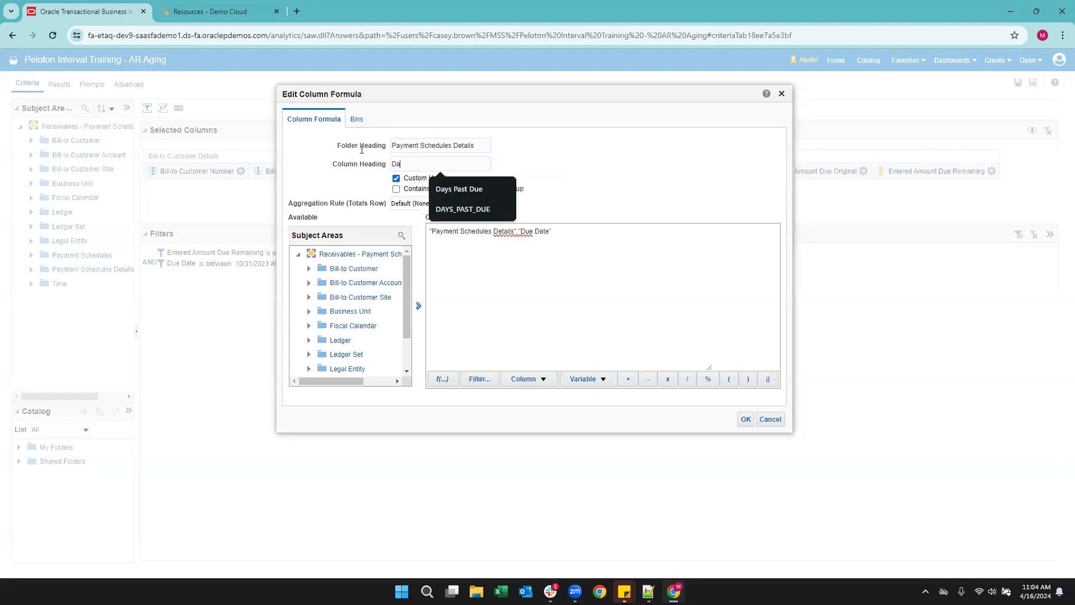
text(ys Past Due)
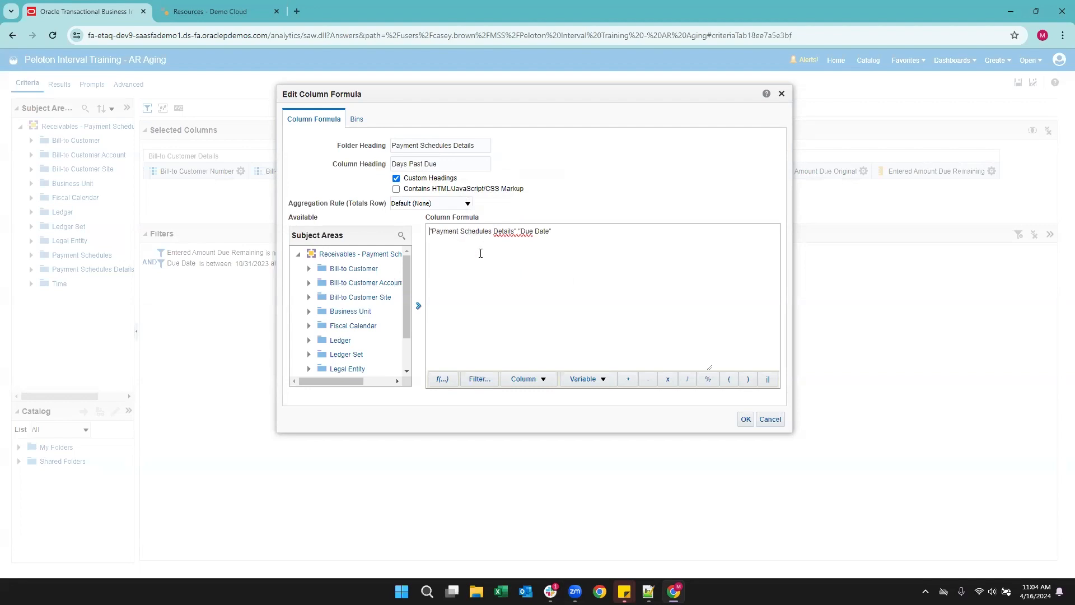
Step: Insert the Calendar/Date function Current_Date at the start of the column formula, before the due date reference
click(442, 379)
scroll(460, 332, down, 1)
click(491, 324)
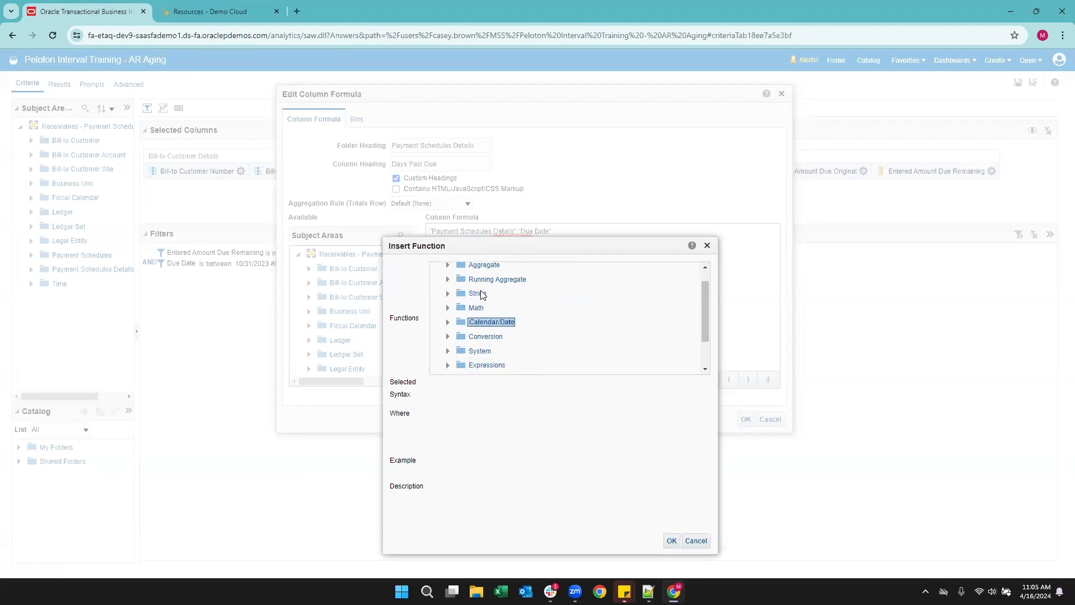
click(447, 323)
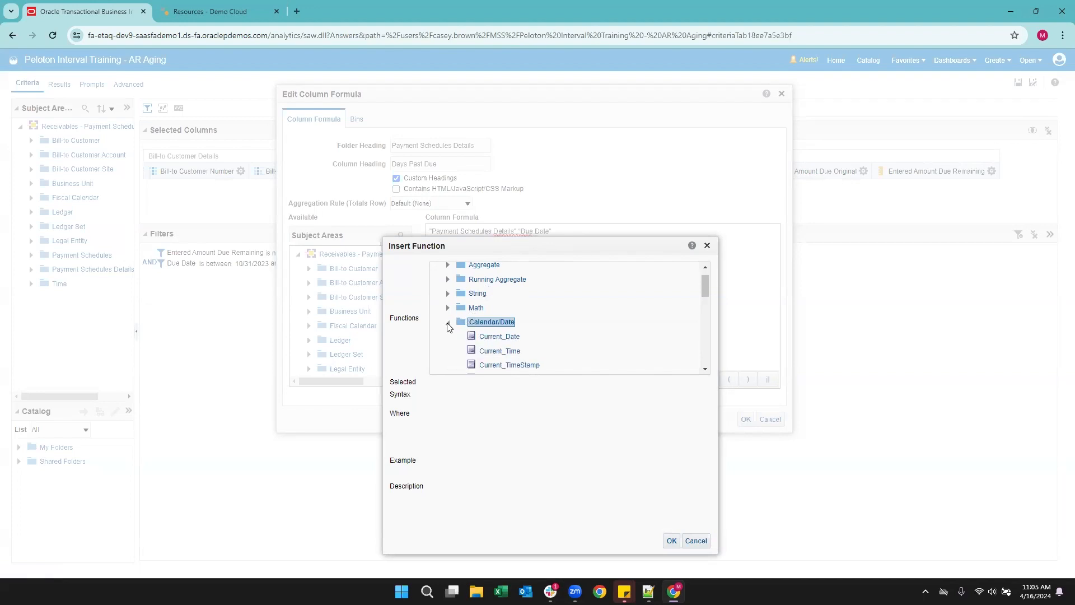
scroll(525, 336, down, 2)
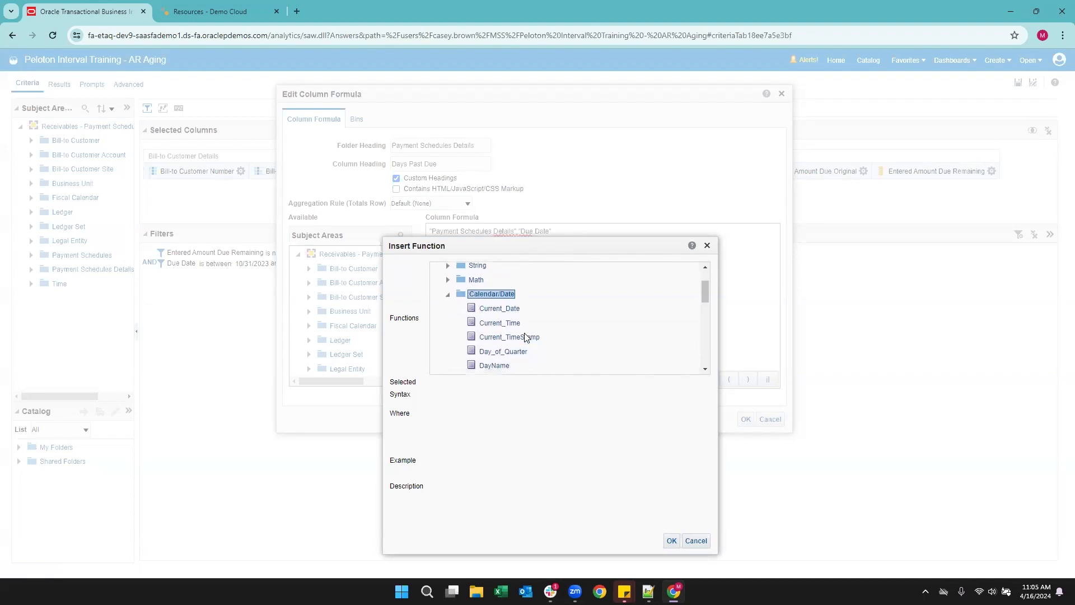
click(508, 302)
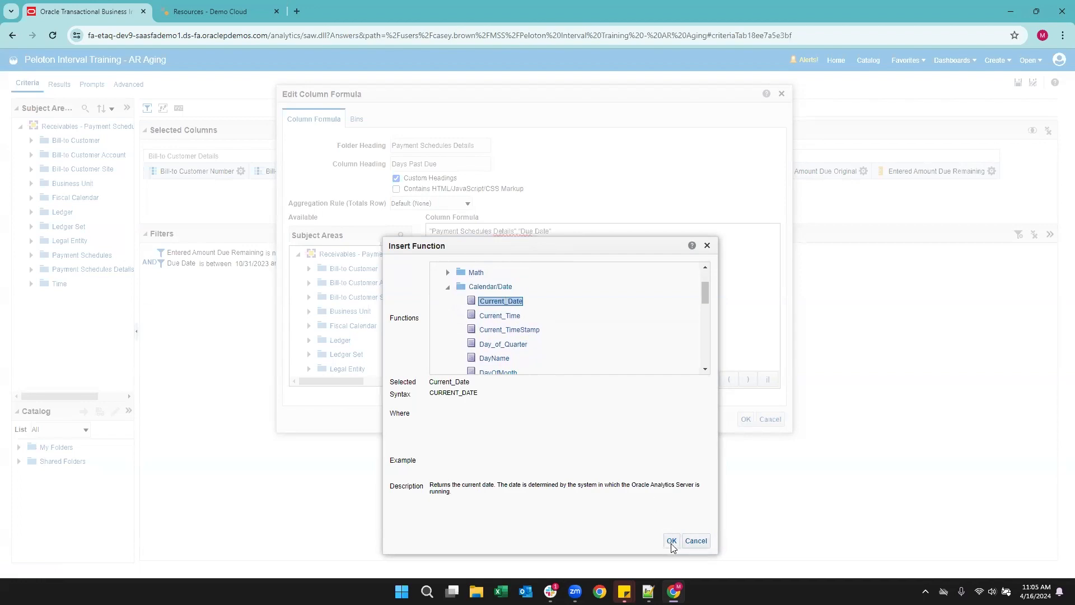
scroll(507, 342, down, 4)
scroll(507, 343, down, 3)
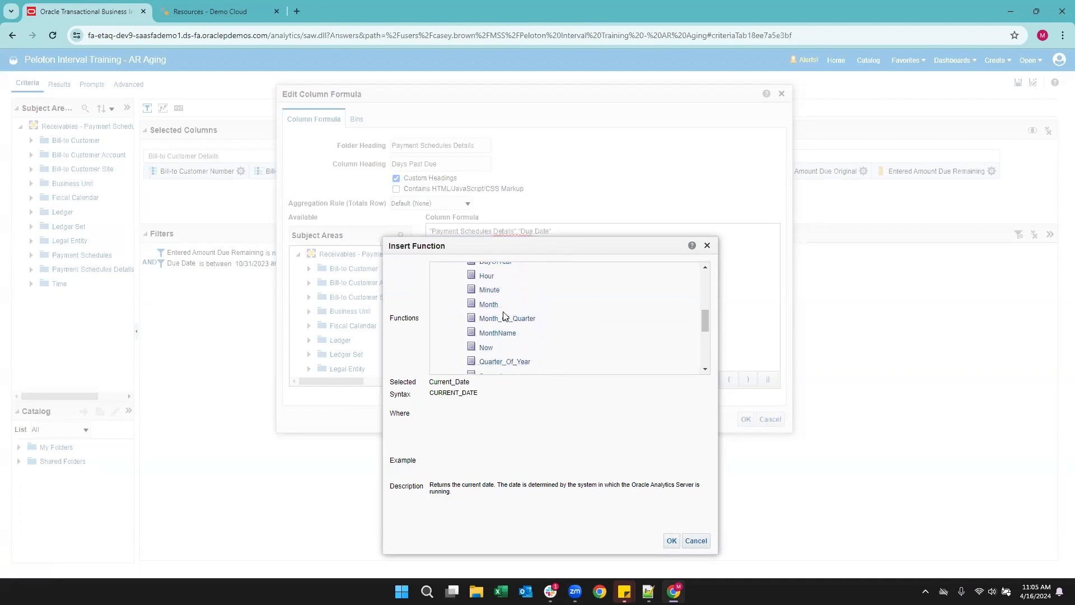
scroll(511, 353, up, 6)
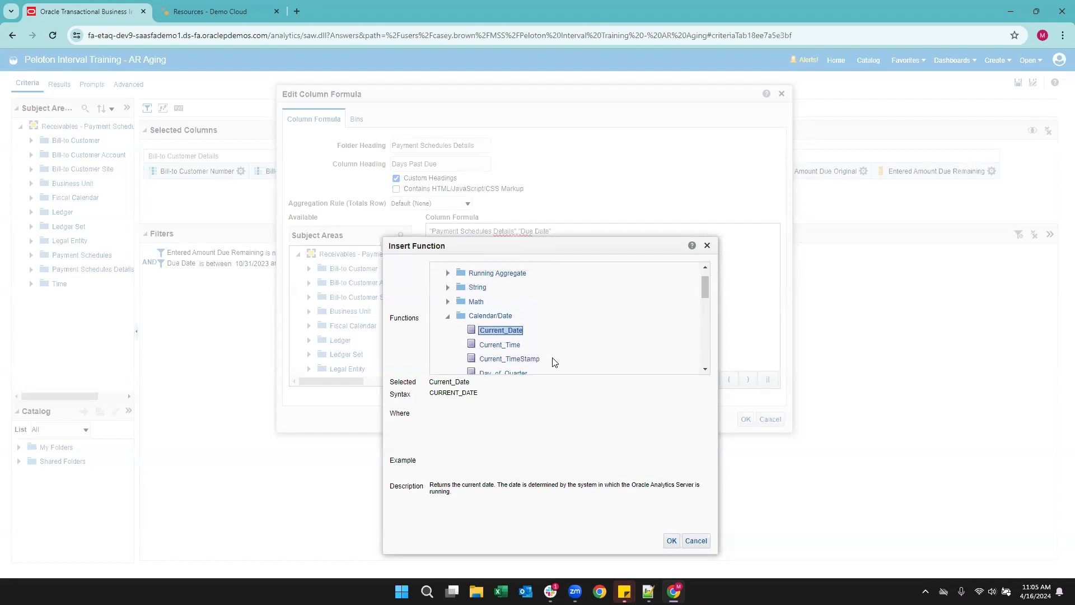
click(672, 541)
Step: Complete the formula as CURRENT_DATE-"Payment Schedules Details"."Due Date" and apply it to the column
click(484, 237)
double_click(482, 232)
click(484, 232)
text(-)
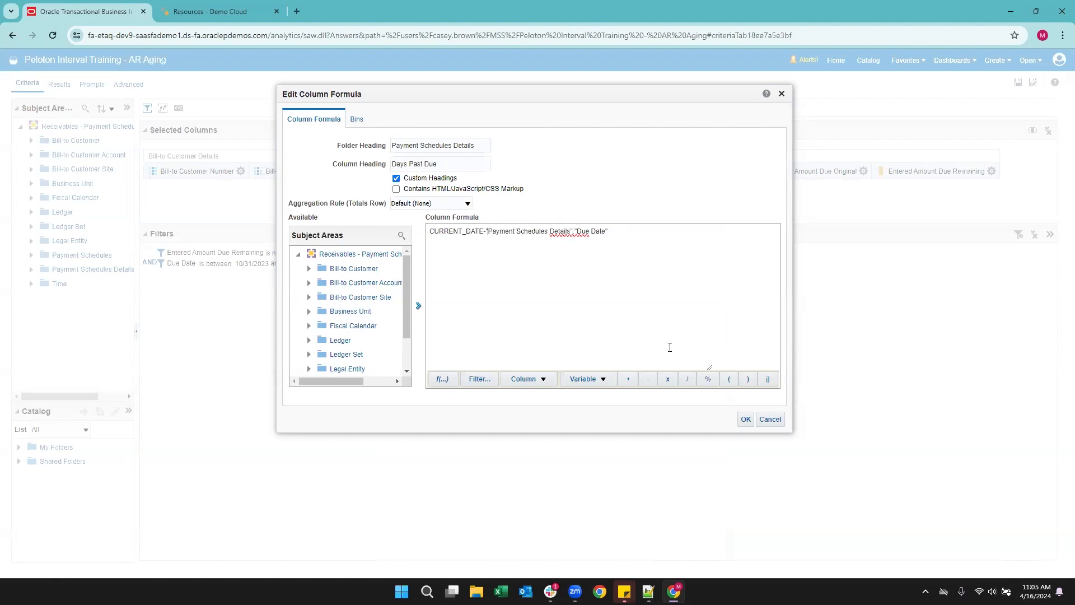
click(746, 419)
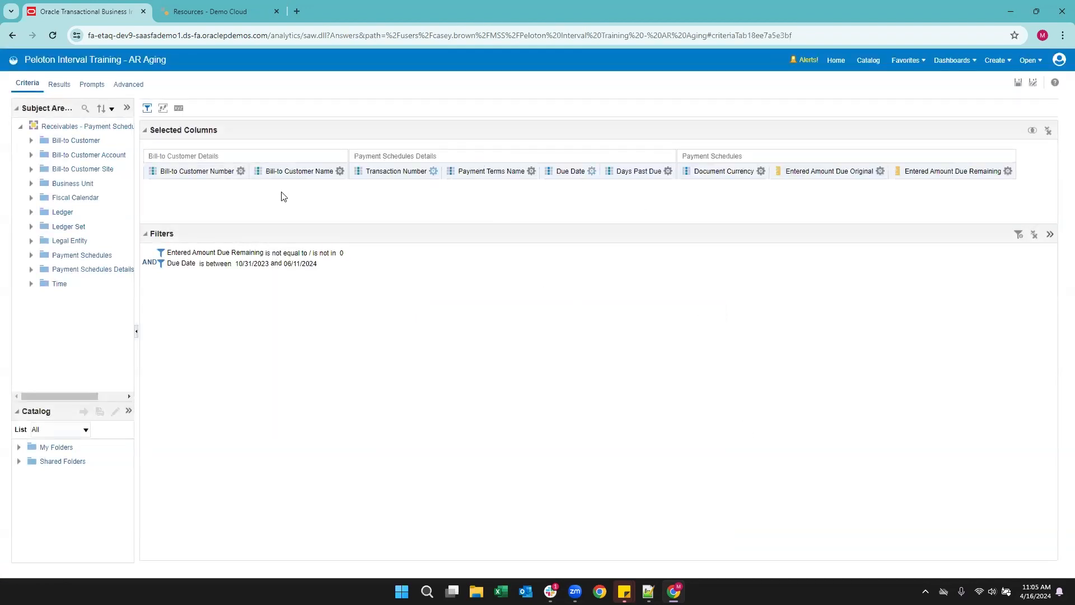
Step: Show the analysis results and check the calculated Days Past Due column throughout the table
click(57, 85)
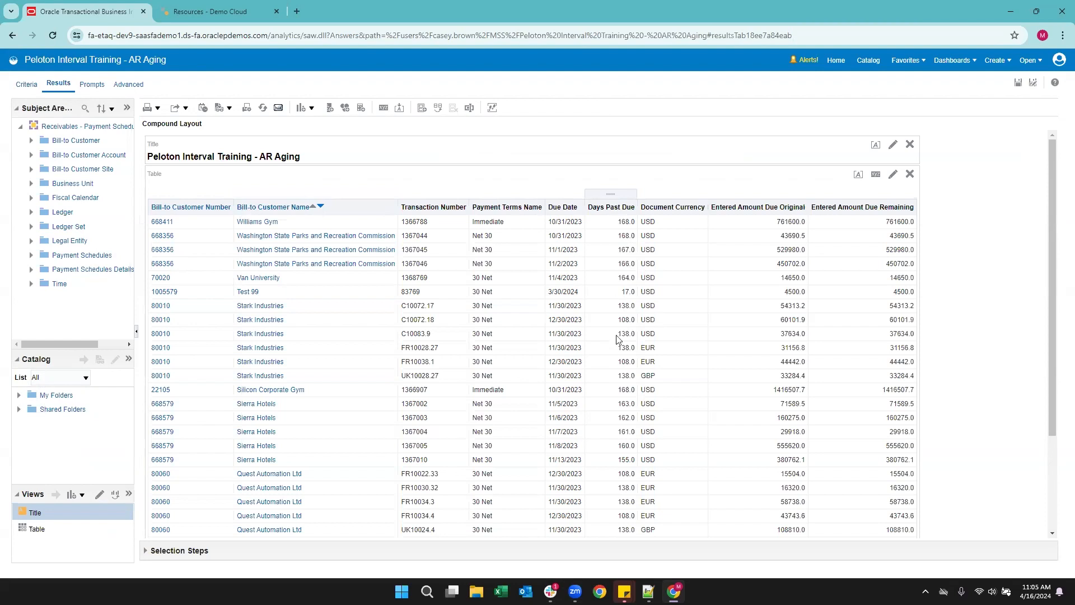
scroll(617, 339, down, 3)
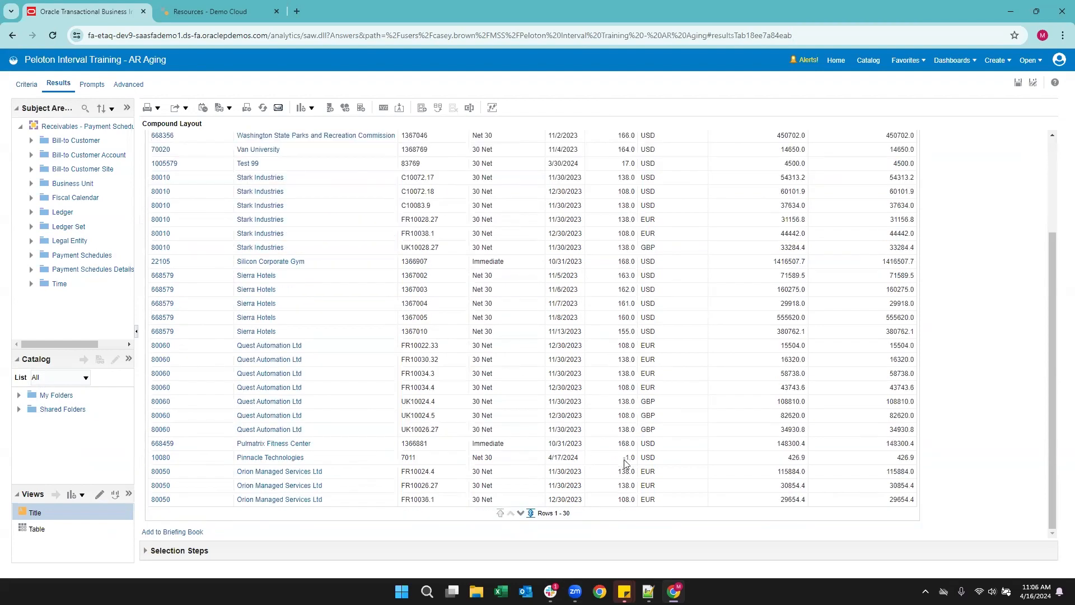
scroll(634, 460, up, 3)
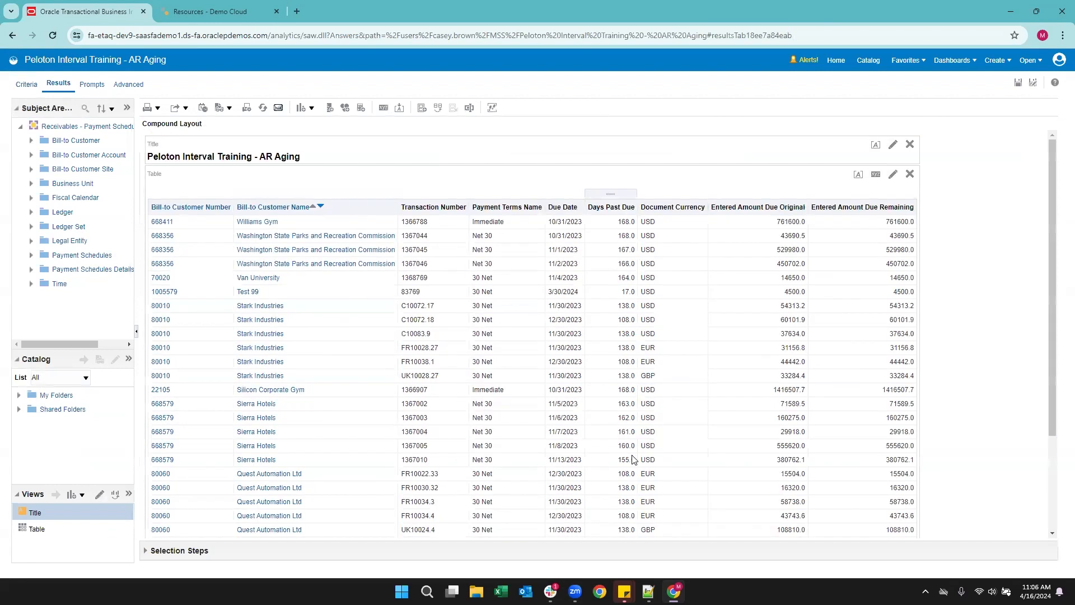
Step: Return to the analysis criteria and open the Days Past Due column's formula for editing
right_click(15, 79)
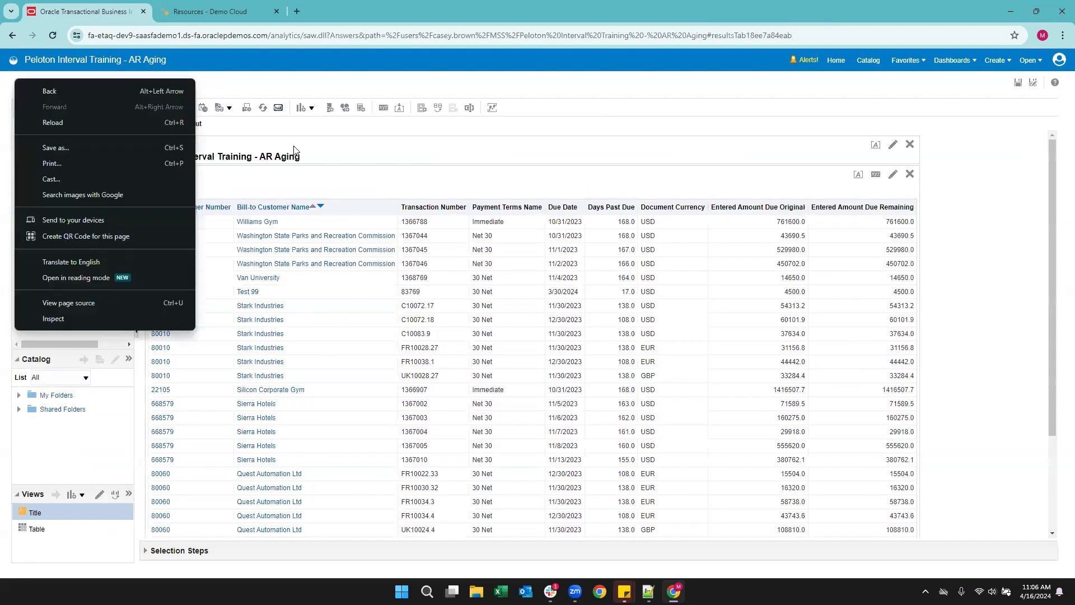
click(50, 90)
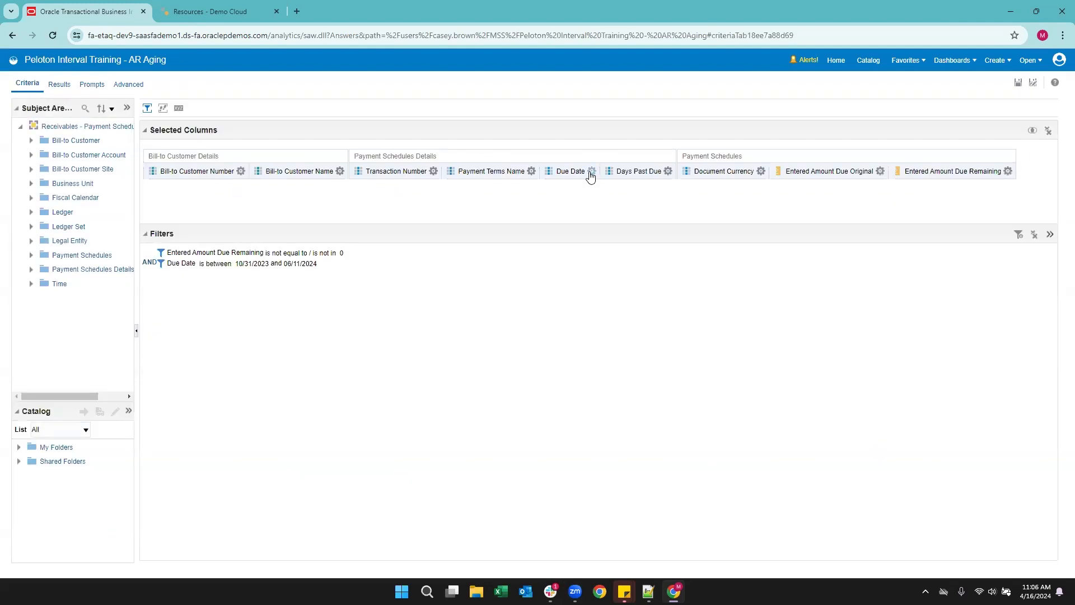
click(592, 172)
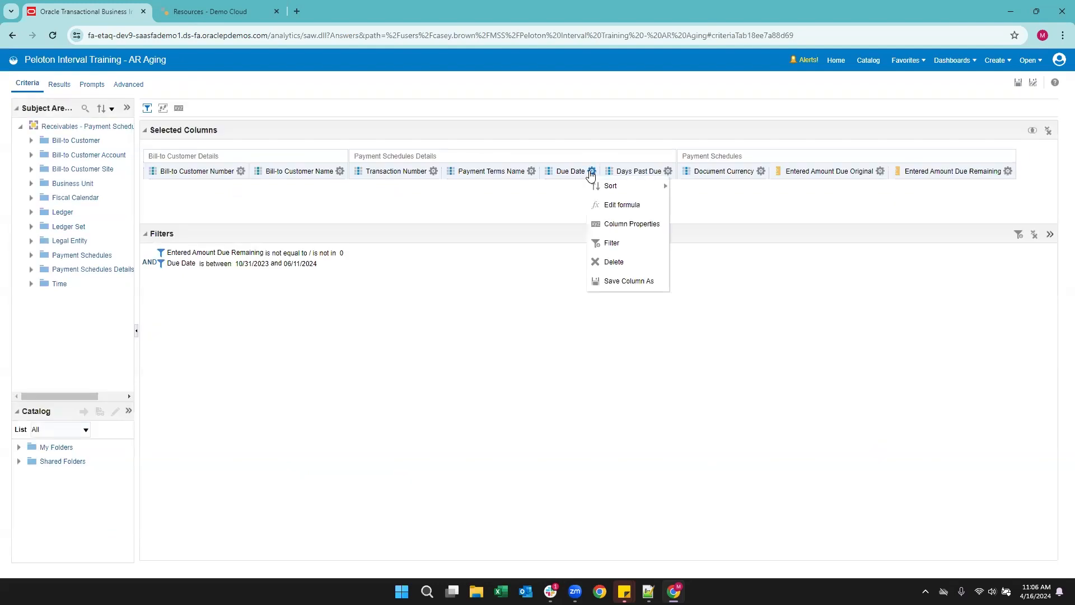
click(668, 171)
click(695, 204)
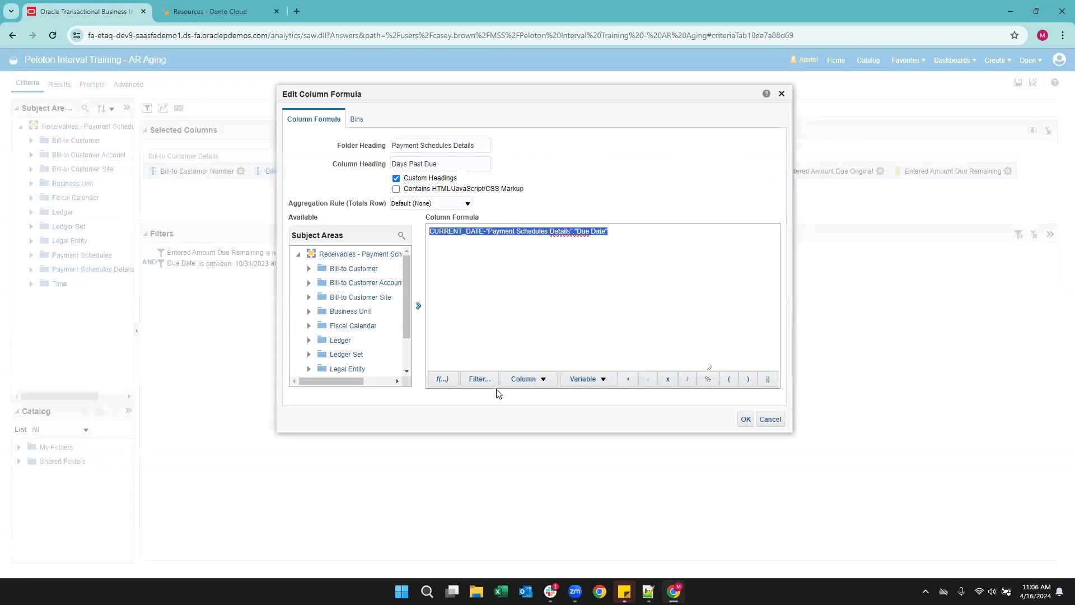
click(439, 305)
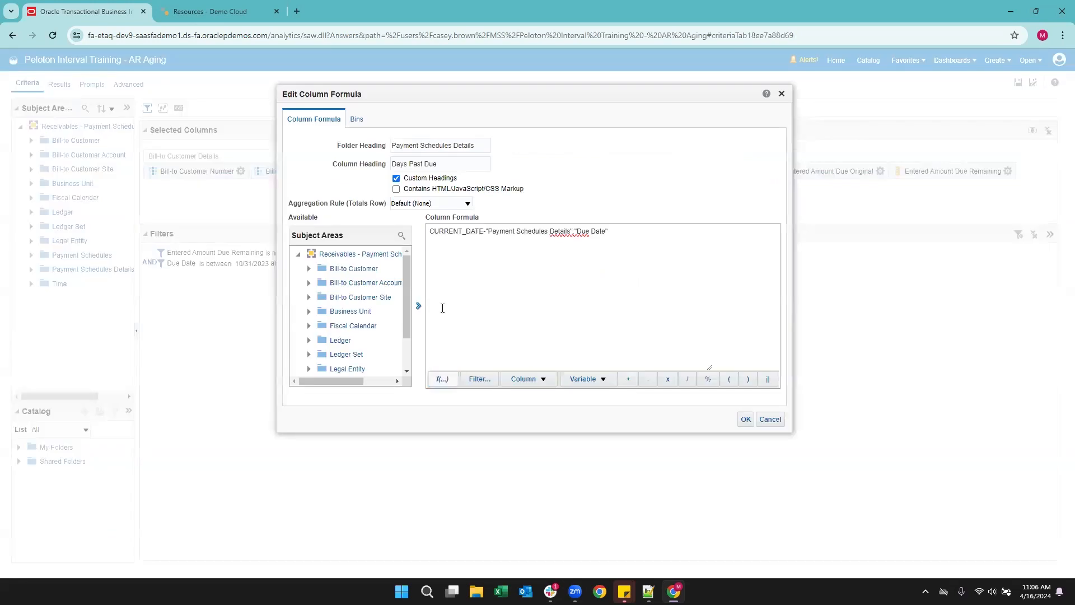
Step: Browse the functions available for the column formula, looking through the Math, String and Aggregate categories
click(440, 379)
scroll(585, 311, down, 2)
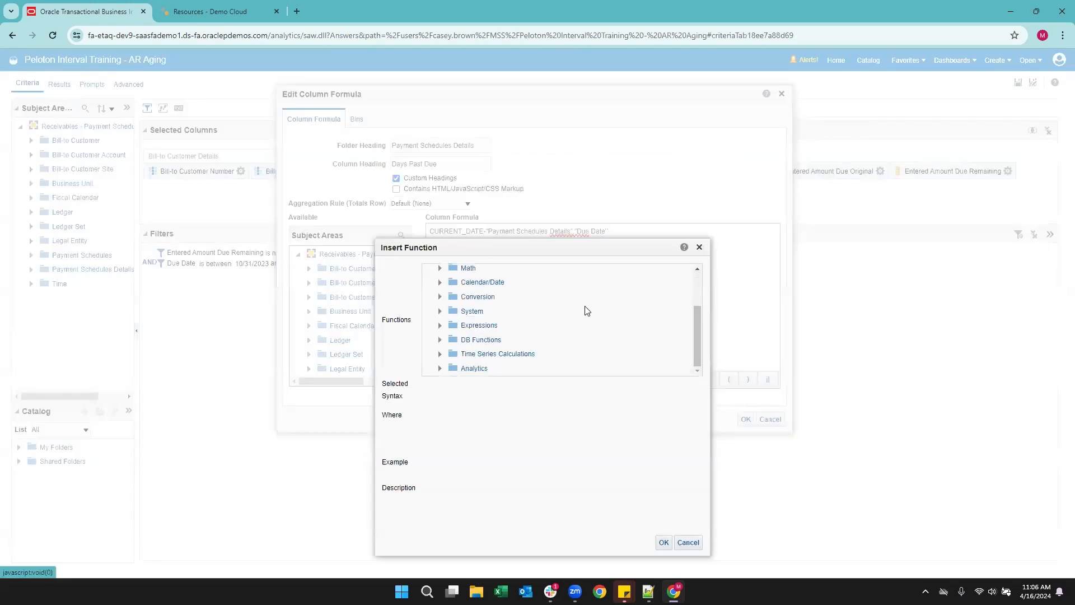
scroll(586, 311, up, 1)
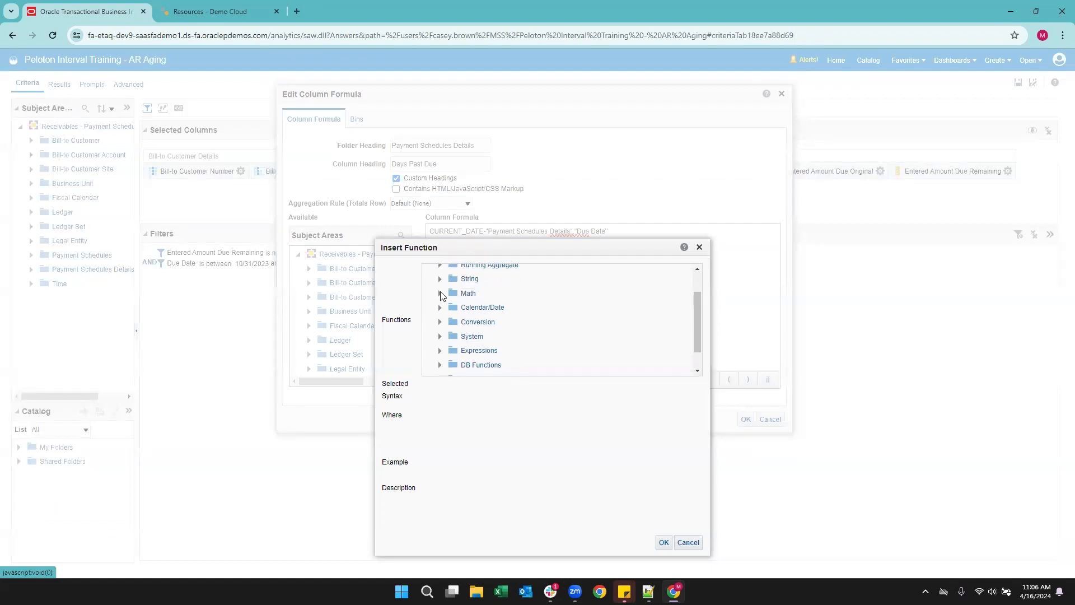
click(440, 293)
scroll(531, 330, down, 5)
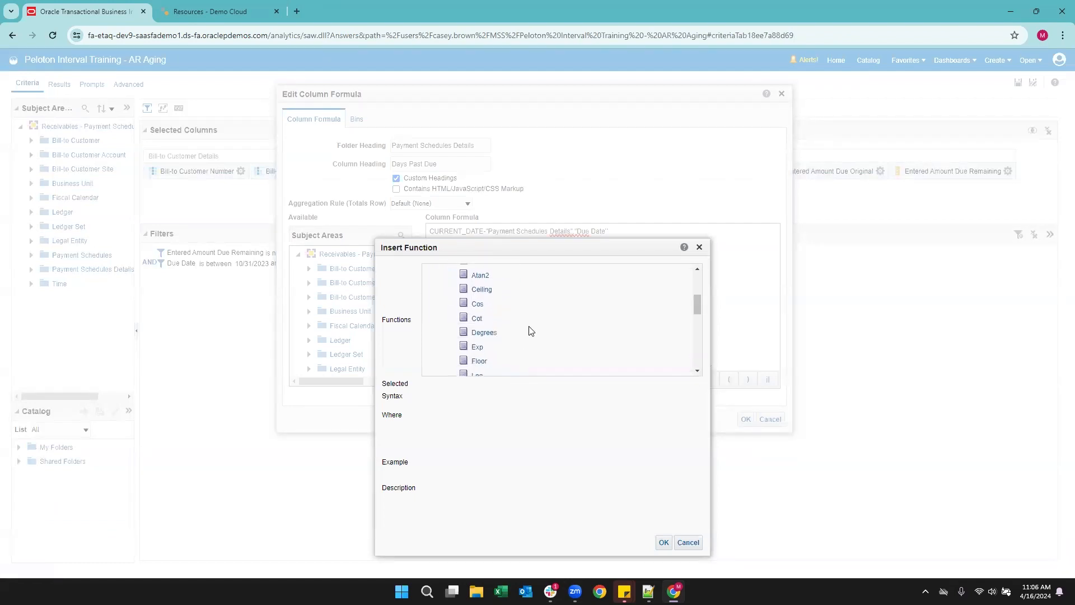
scroll(530, 330, up, 7)
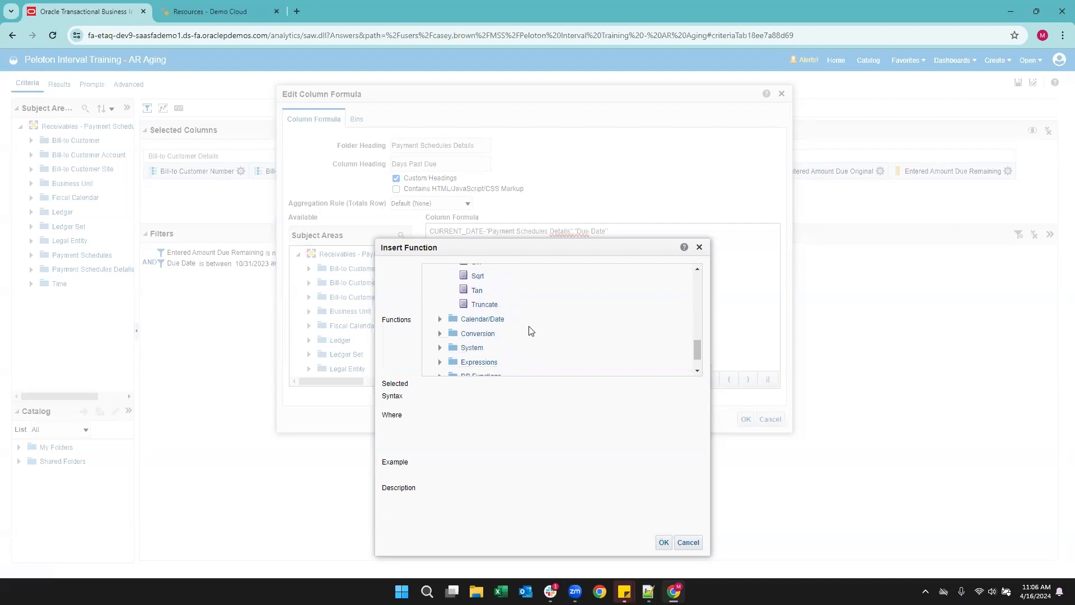
click(439, 328)
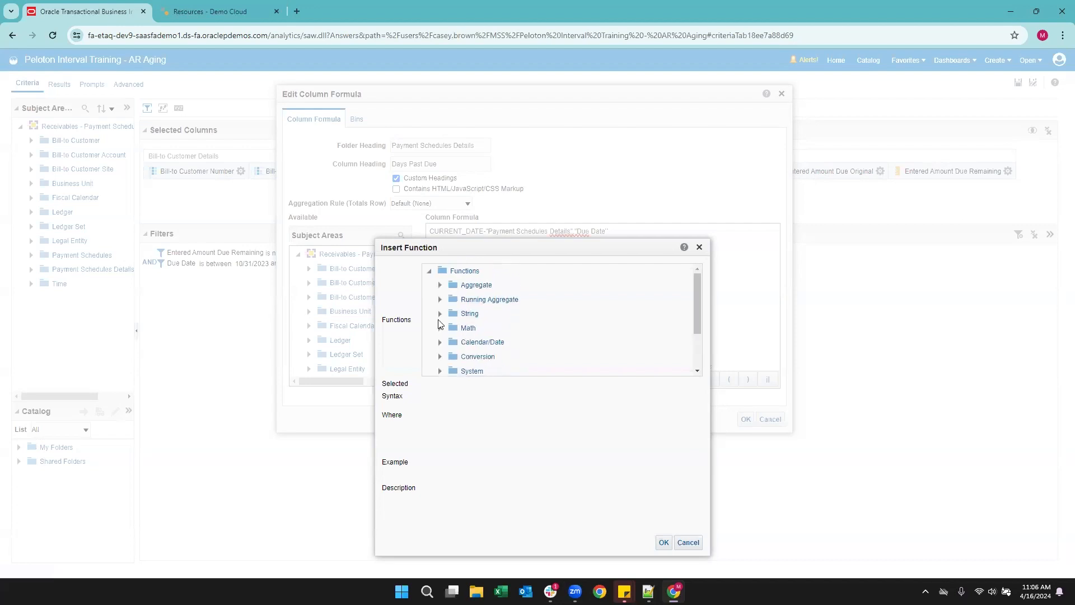
click(440, 313)
click(439, 314)
click(441, 286)
scroll(514, 337, down, 3)
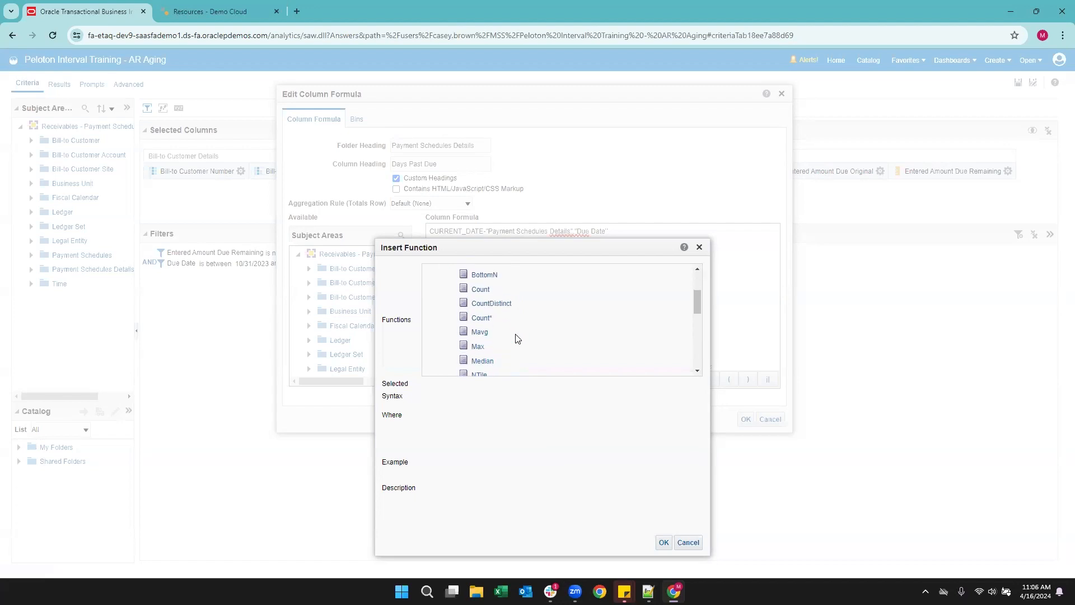
scroll(515, 338, up, 3)
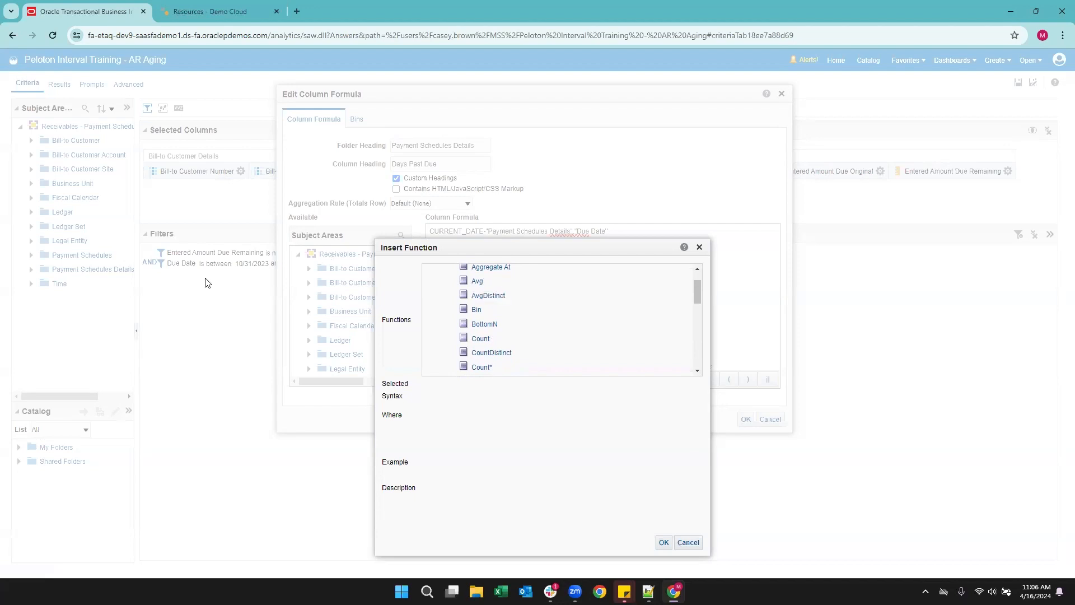
Step: Examine the syntax and descriptions of the Avg and Count aggregate functions, and close the function list without inserting one
click(477, 284)
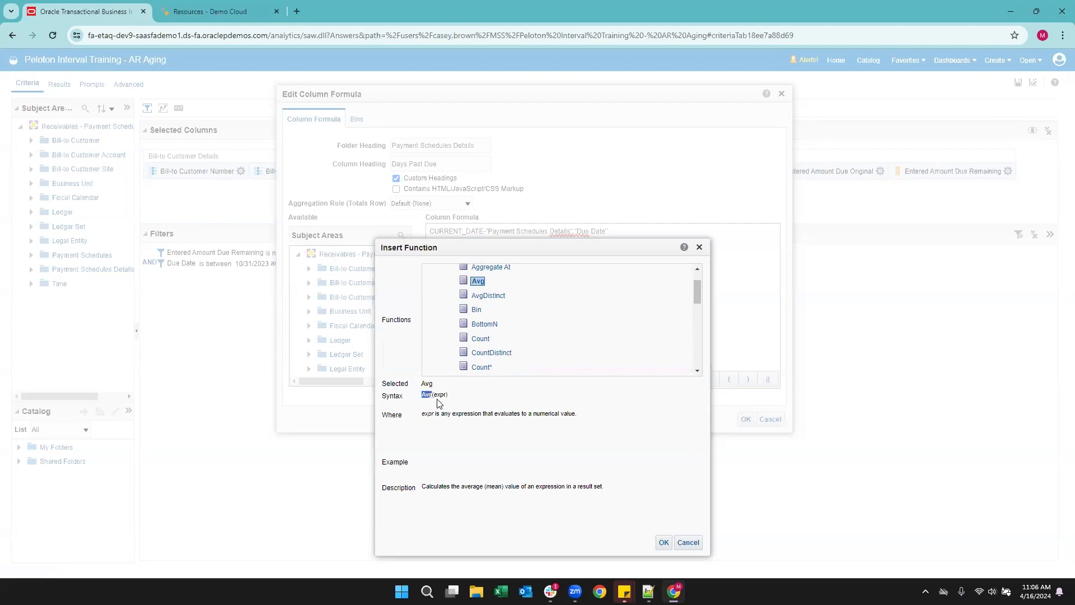
drag(435, 397, 445, 396)
click(448, 395)
scroll(569, 331, down, 1)
click(480, 333)
scroll(539, 338, down, 5)
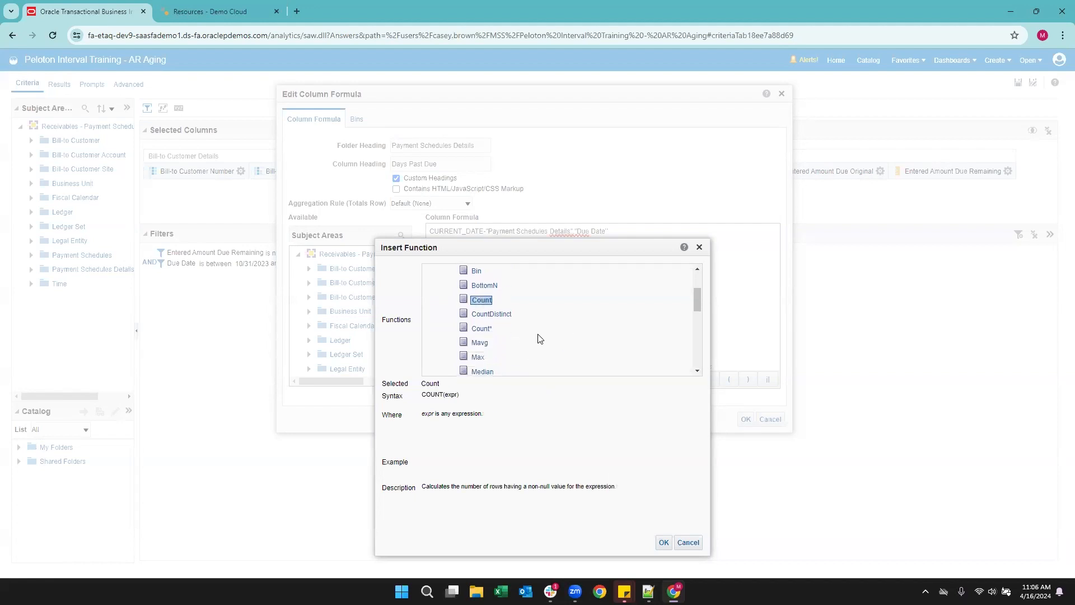
scroll(539, 338, up, 8)
scroll(539, 338, up, 1)
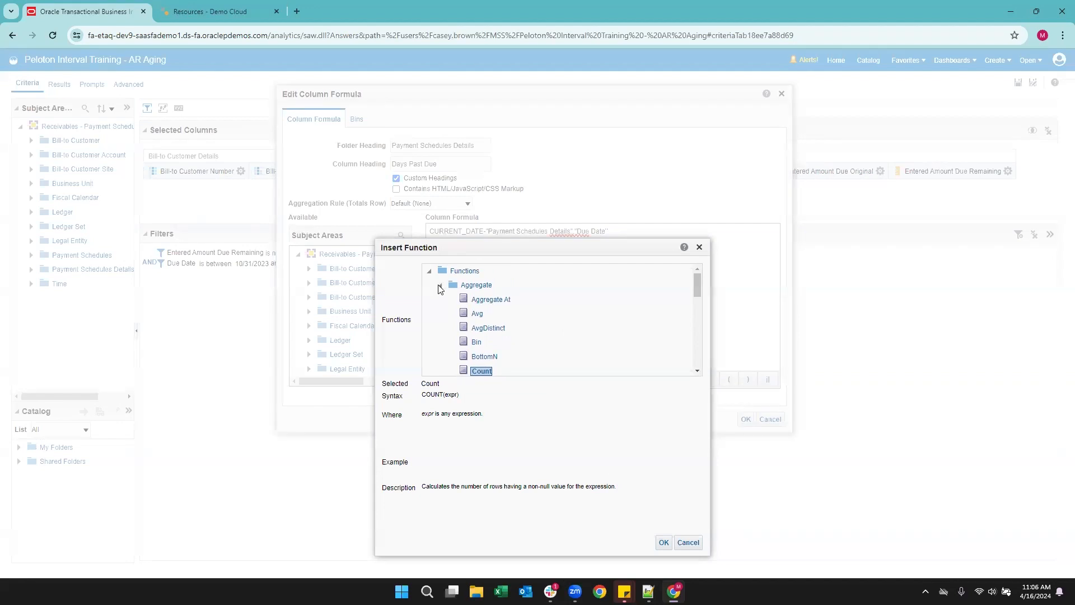
click(440, 287)
scroll(488, 365, down, 2)
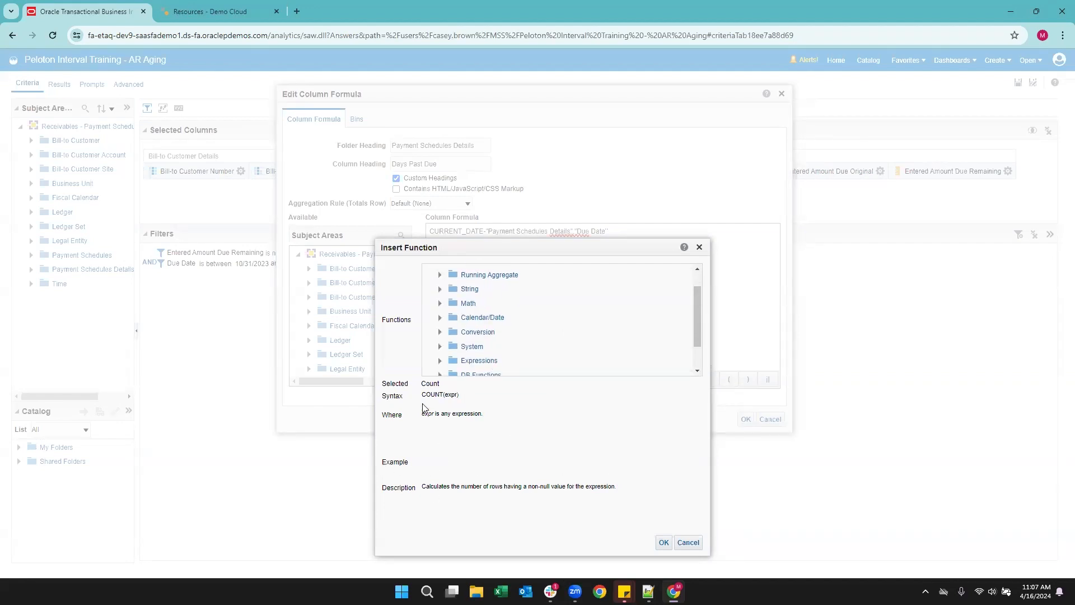
click(688, 543)
Step: Review the complete Days Past Due formula and accept it to return to the selected columns
drag(438, 232, 624, 240)
click(624, 243)
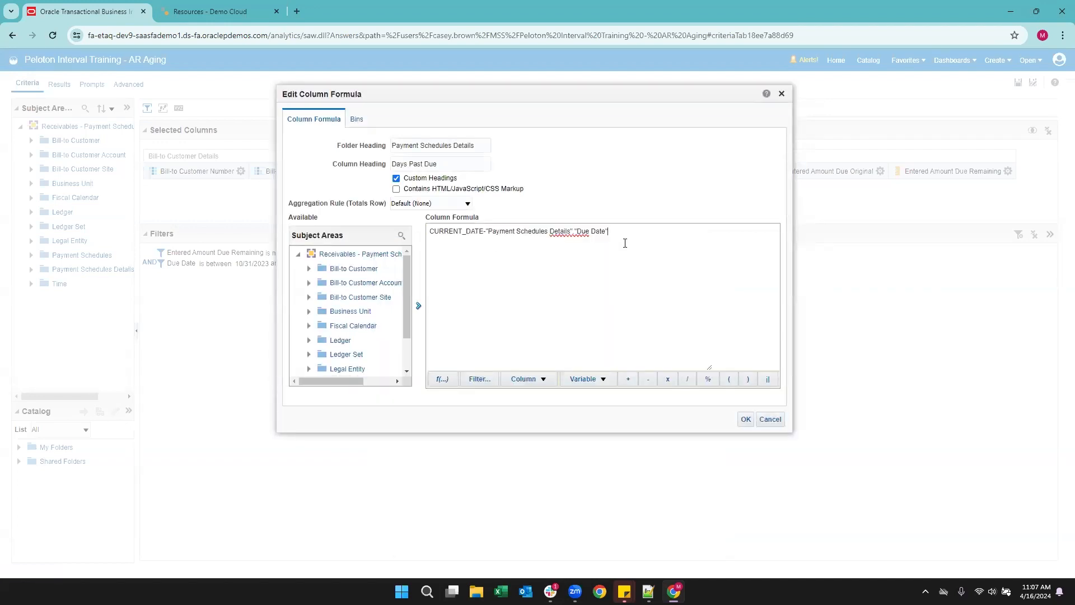
click(746, 420)
click(592, 171)
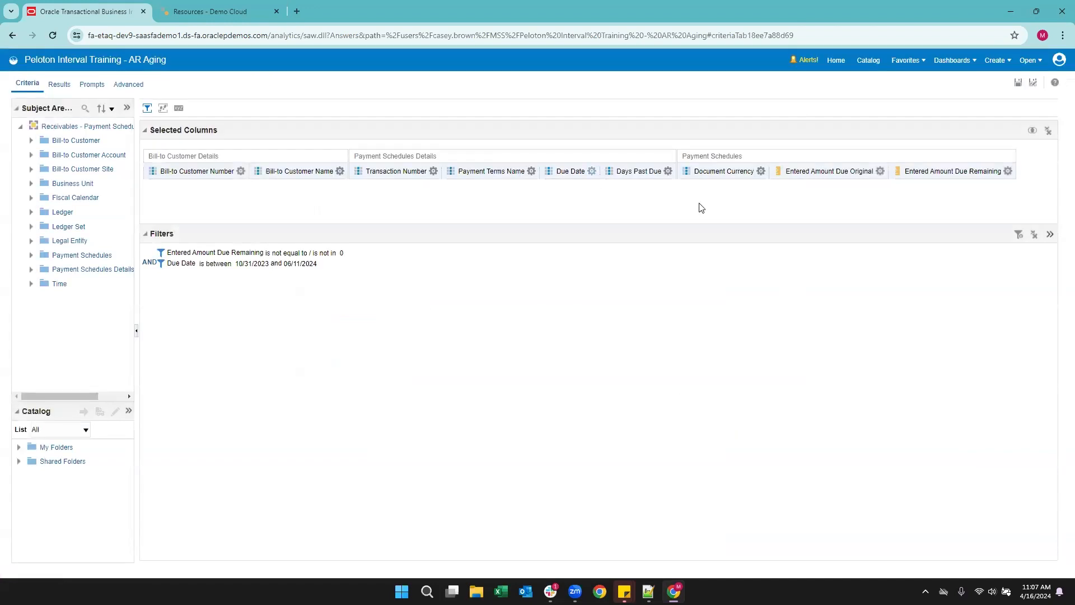
click(515, 211)
Step: Show the analysis results and examine the document currencies and remaining amounts down the table
click(57, 85)
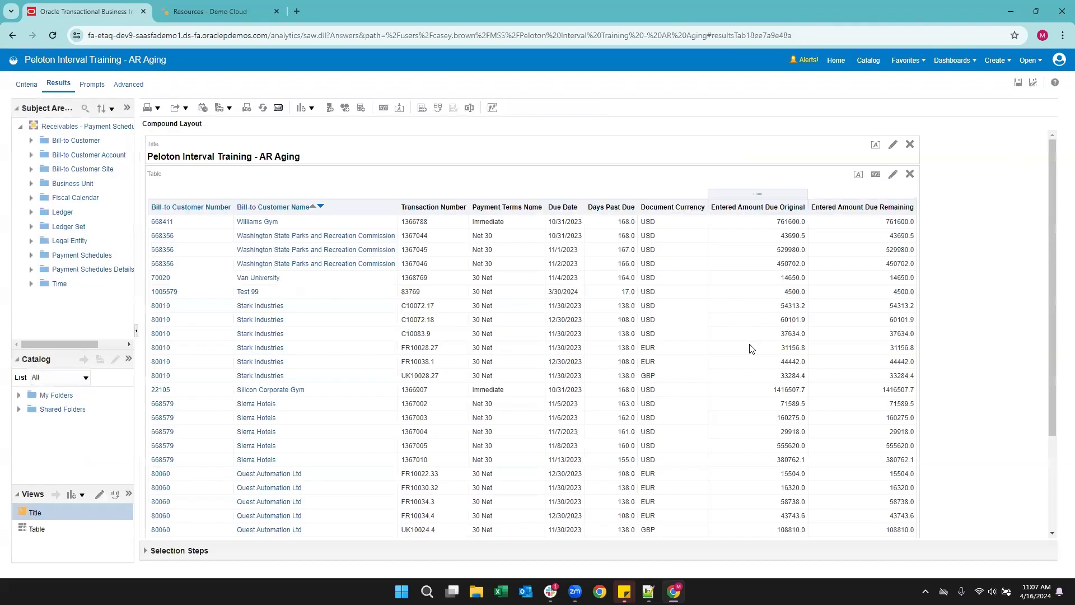
scroll(670, 406, down, 3)
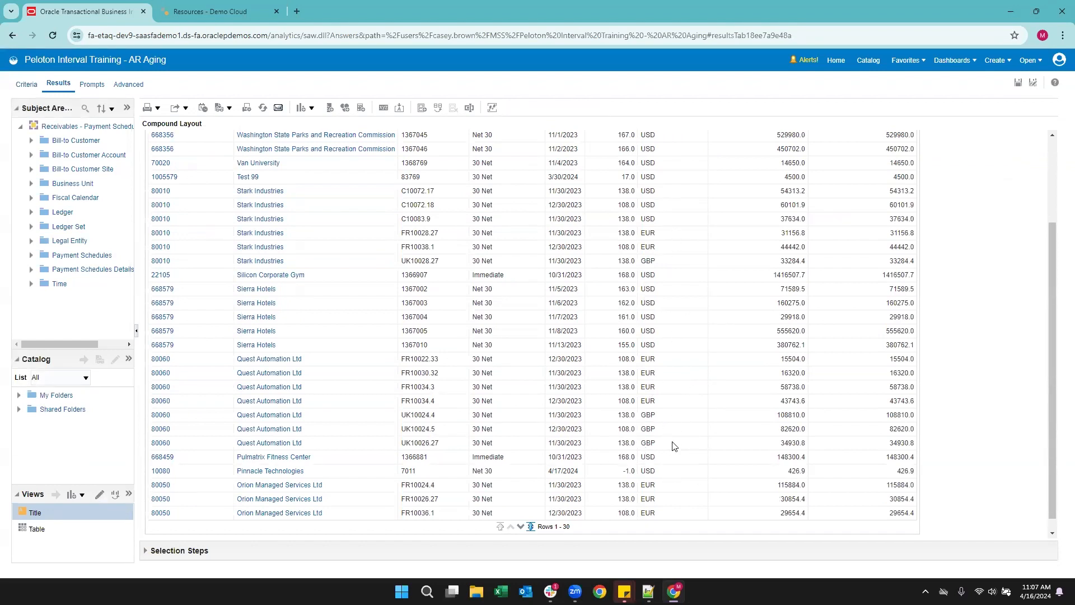
scroll(683, 403, up, 3)
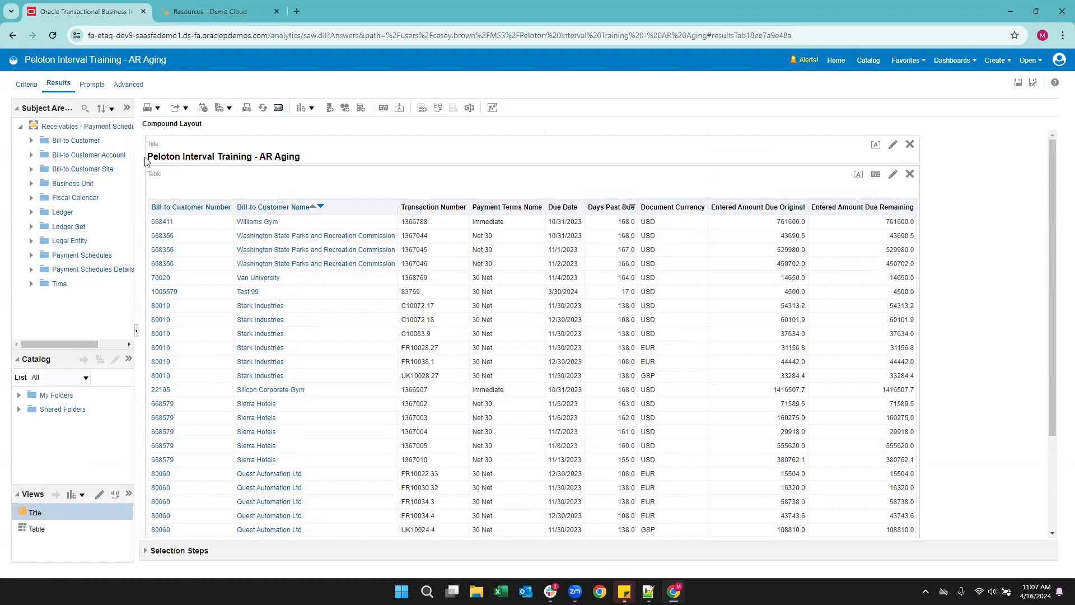
Step: Return to the criteria and start inserting a filter expression in the Entered Amount Due Remaining column's formula
click(25, 85)
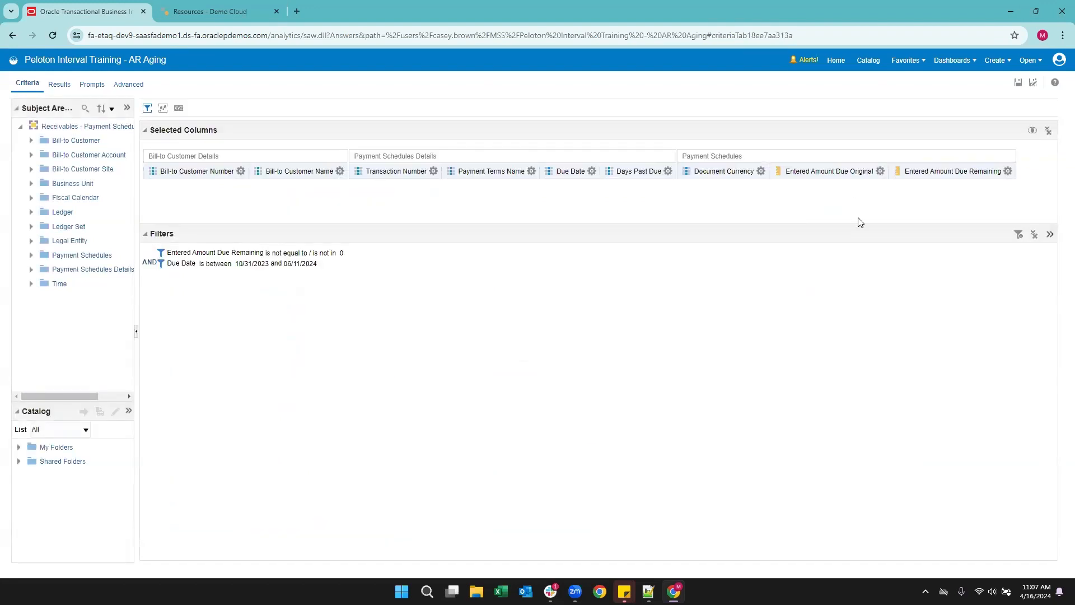
click(1008, 172)
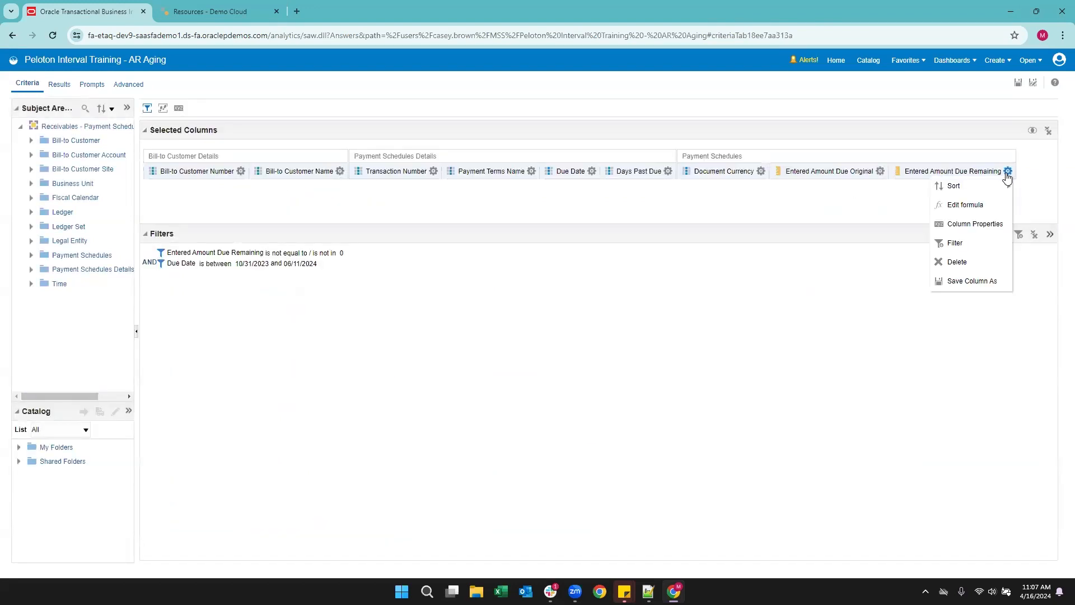
click(964, 205)
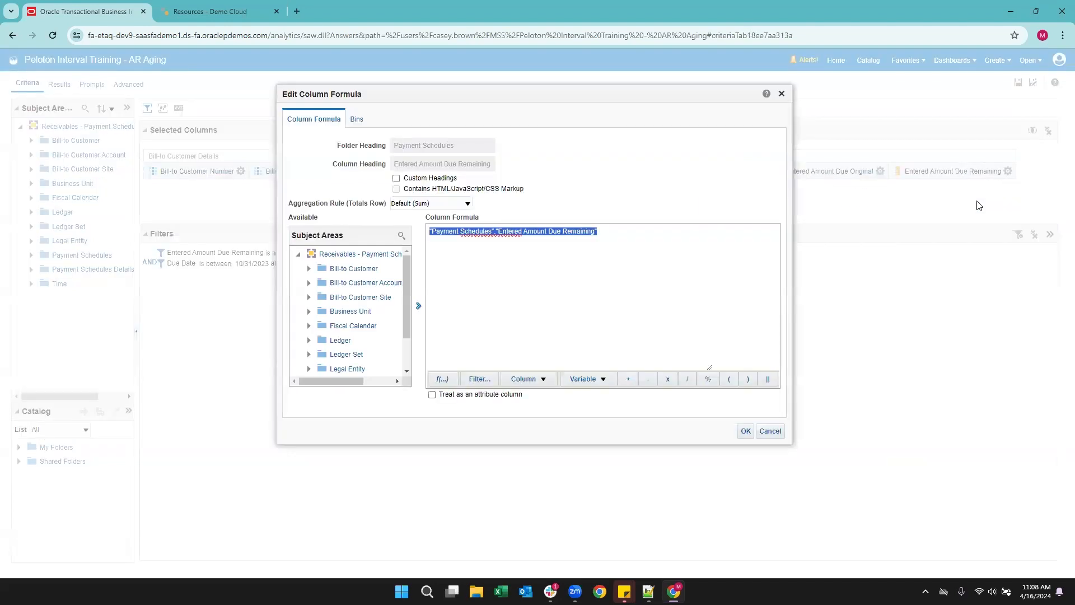
click(658, 228)
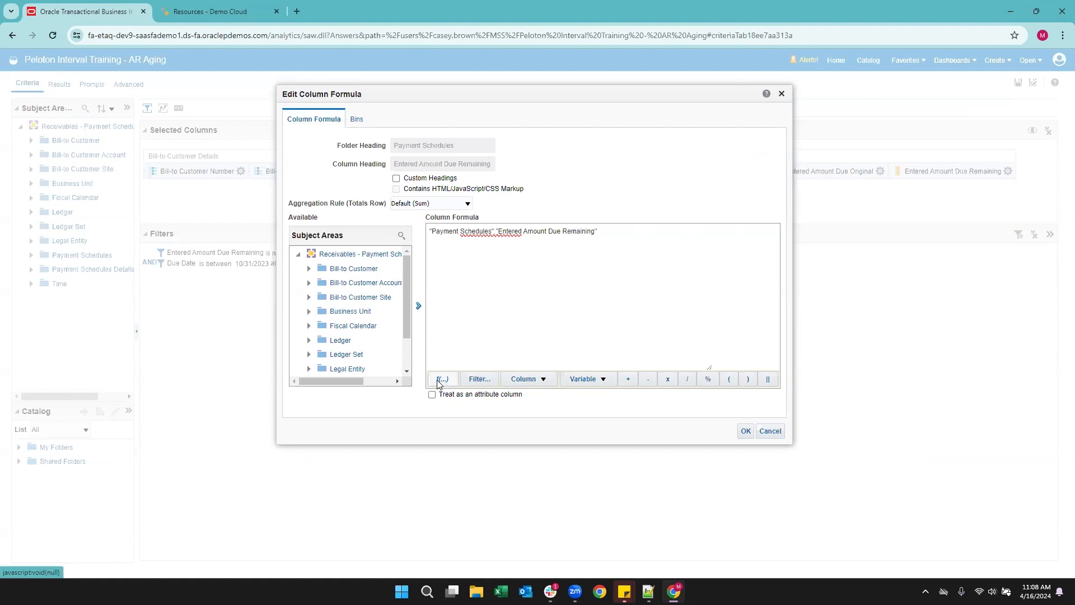
click(480, 379)
drag(507, 302, 468, 196)
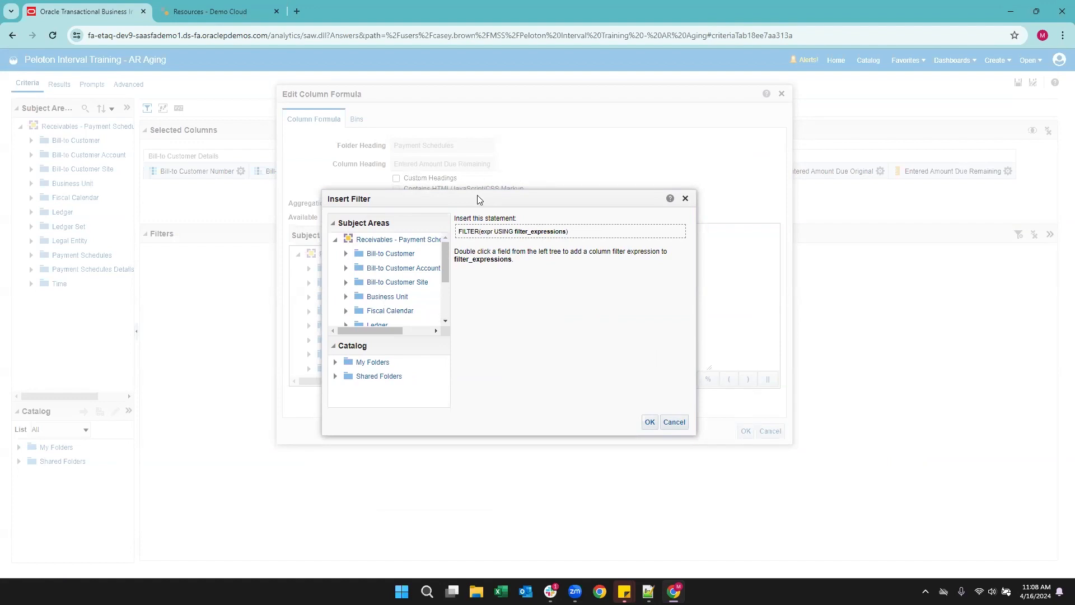
Step: Choose Document Currency from the Payment Schedules folder as the column for the formula's filter expression
scroll(382, 294, down, 3)
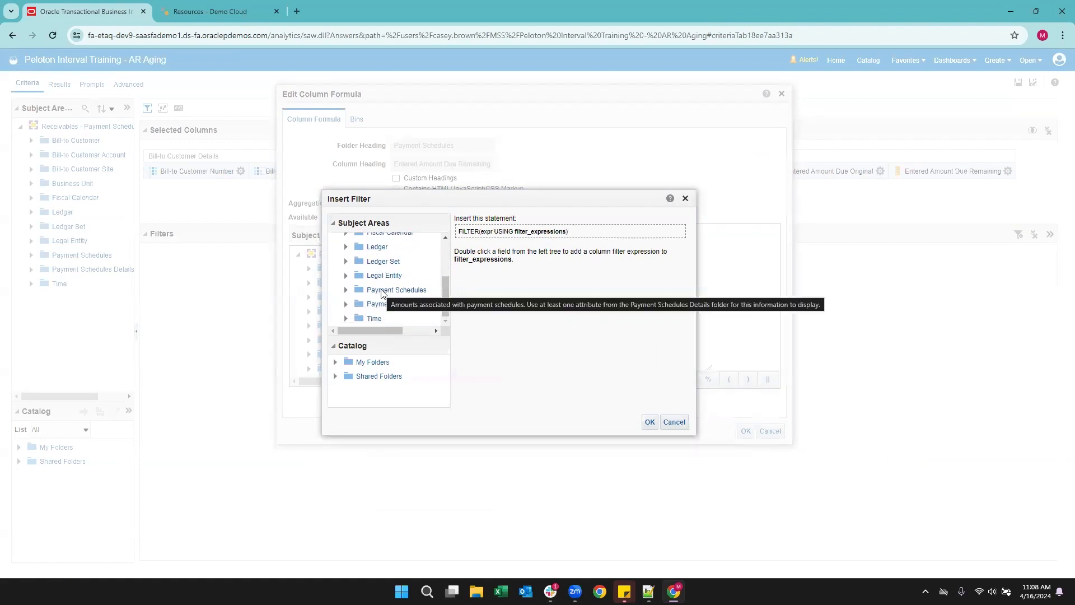
click(346, 290)
scroll(422, 297, down, 5)
scroll(422, 296, down, 2)
click(403, 272)
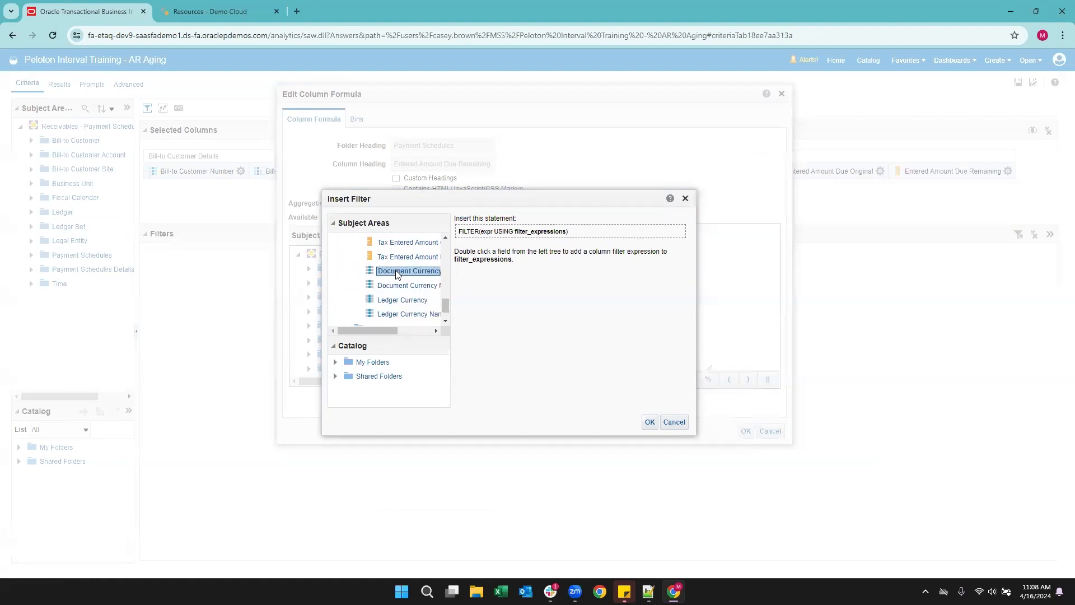
double_click(397, 274)
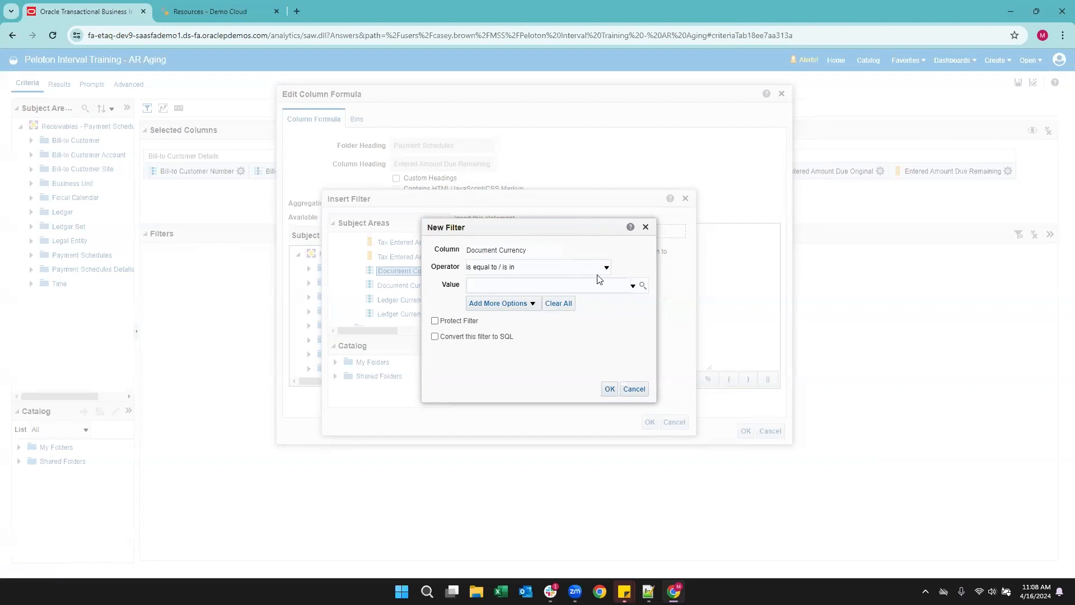
Step: Search for USD, set the Document Currency filter to equal it, and insert the filter statement into the formula
click(633, 288)
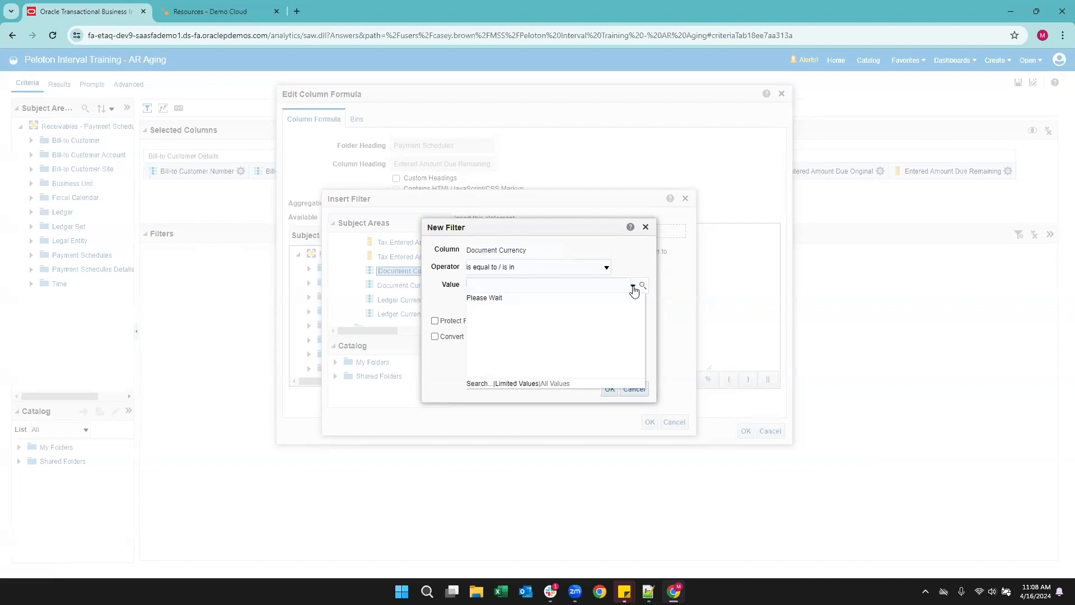
click(480, 385)
click(630, 396)
text(USD)
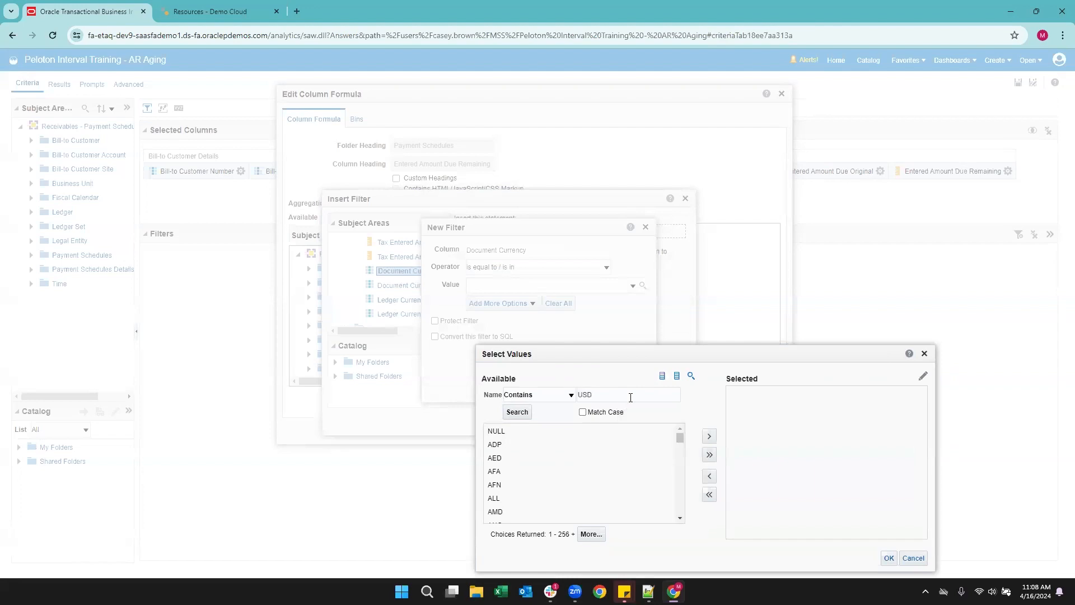
key(Return)
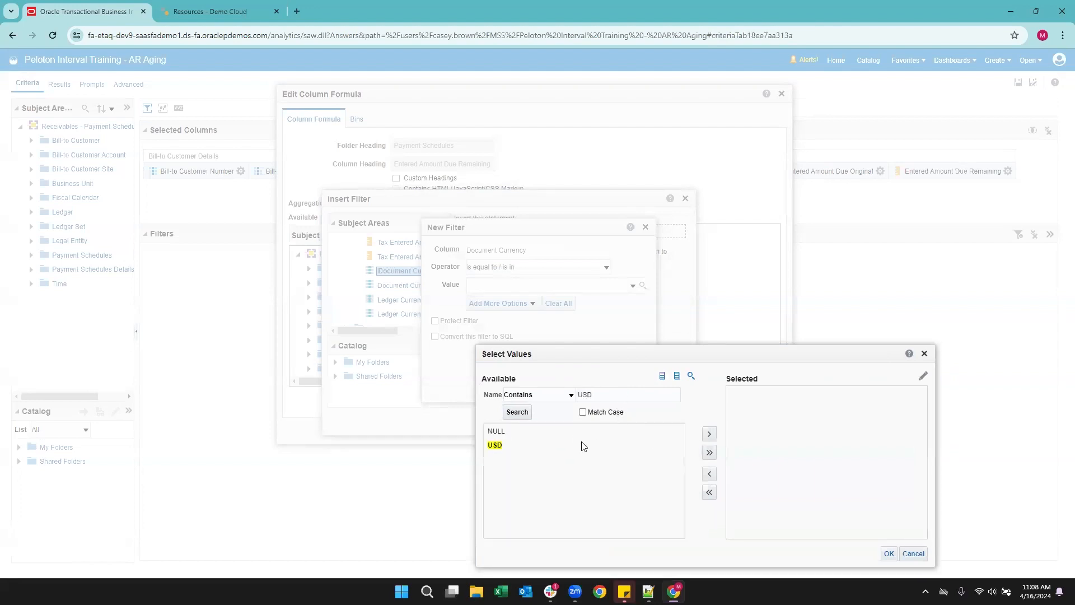
click(556, 445)
click(709, 435)
click(889, 554)
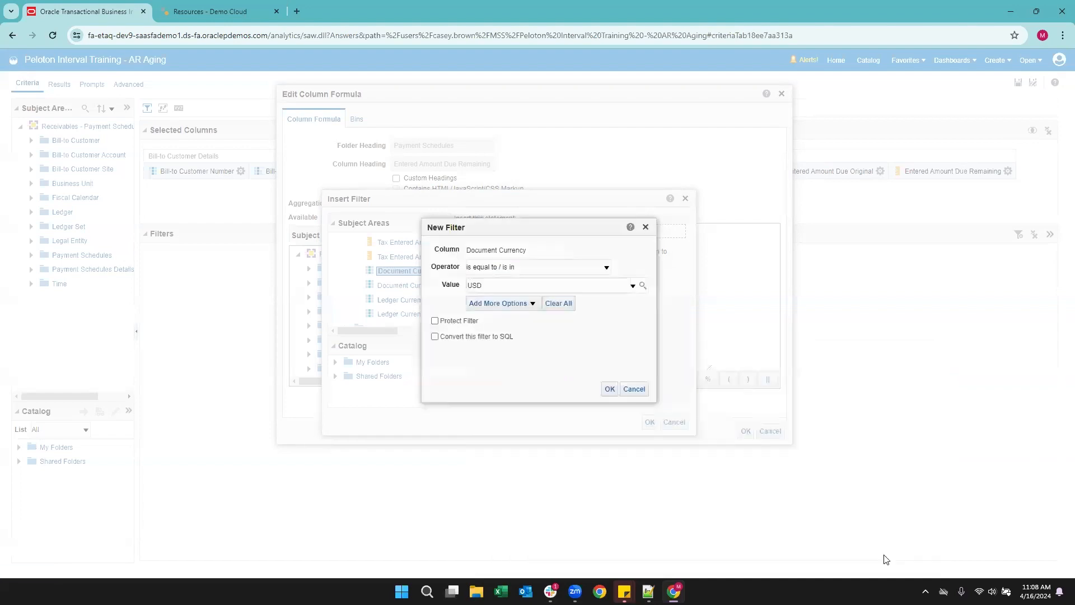
click(609, 389)
click(650, 421)
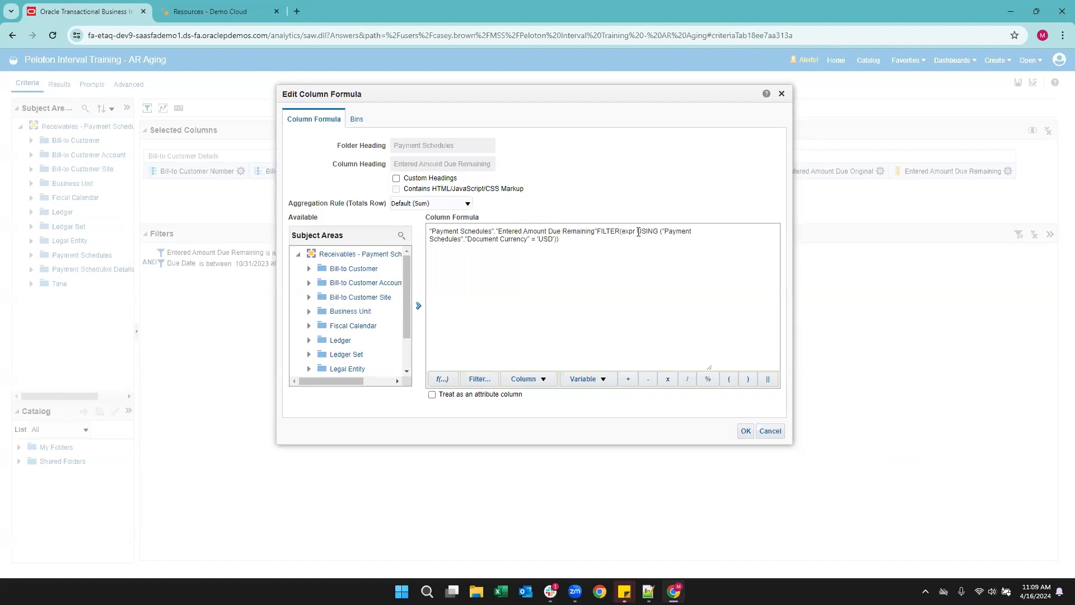
Step: Move the "Payment Schedules"."Entered Amount Due Remaining" reference inside the FILTER function, replacing the expr placeholder
click(594, 231)
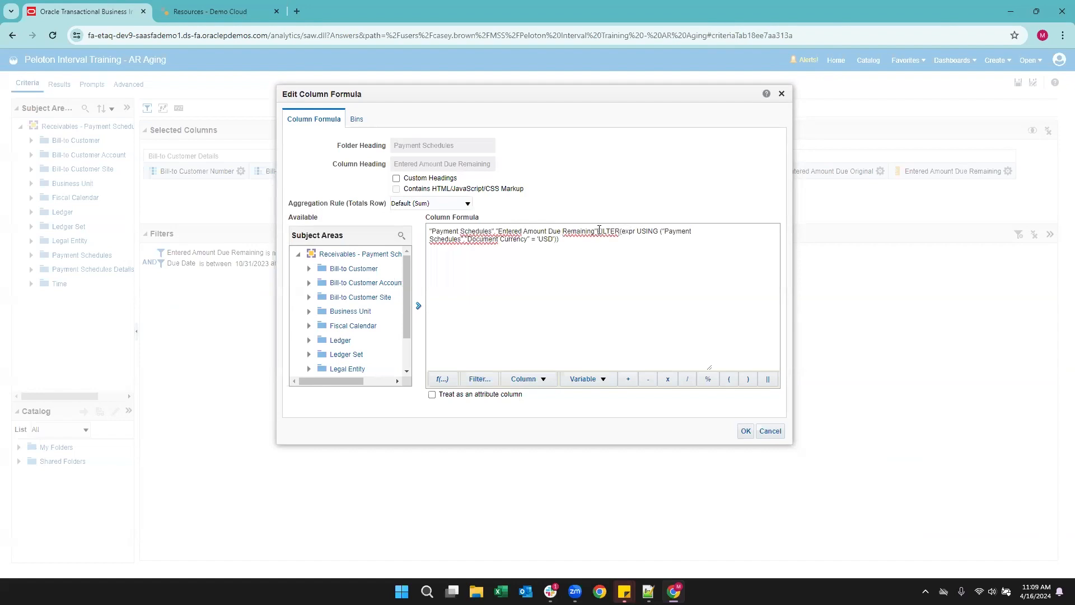
drag(597, 231, 413, 213)
key(ctrl+c)
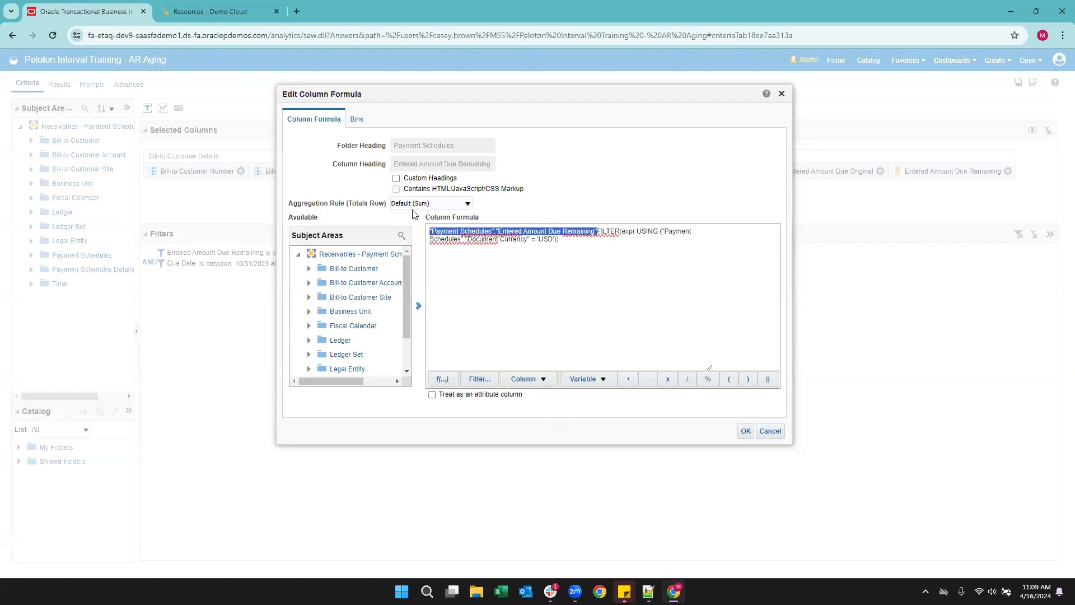
key(Delete)
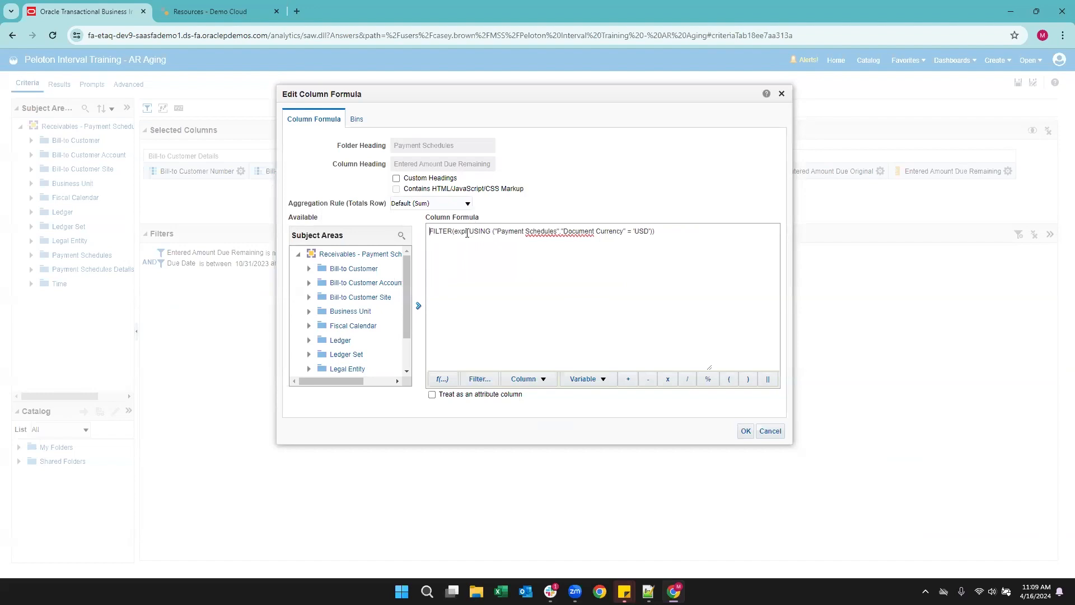
key(BackSpace)
key(BackSpace)
key(BackSpace)
key(BackSpace)
key(ctrl+v)
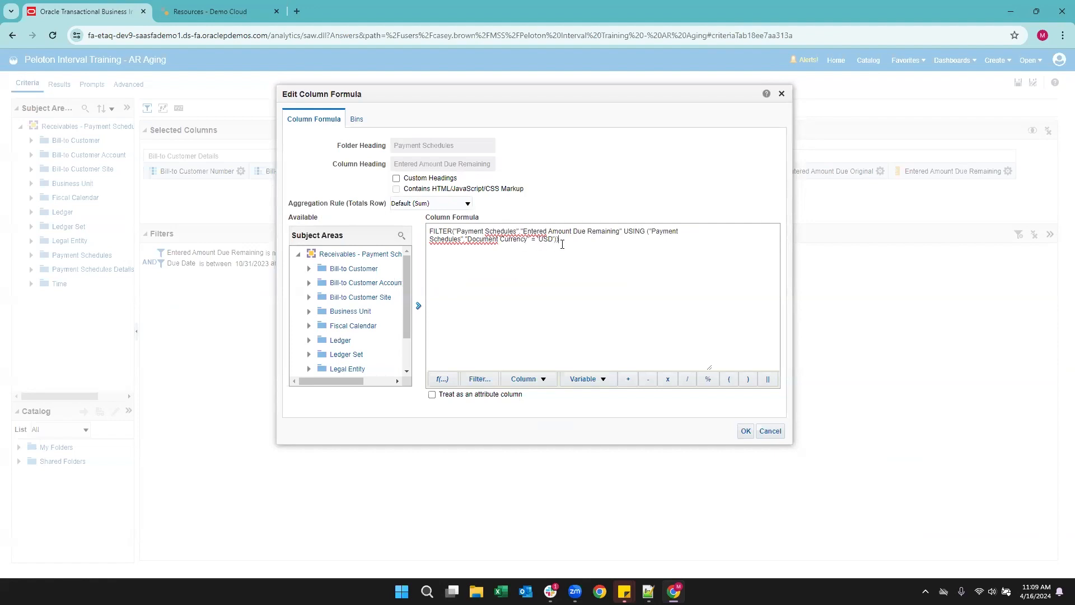
Step: Give the column the custom heading "Entered Amount Due Remaining USD" and apply the formula changes
click(396, 179)
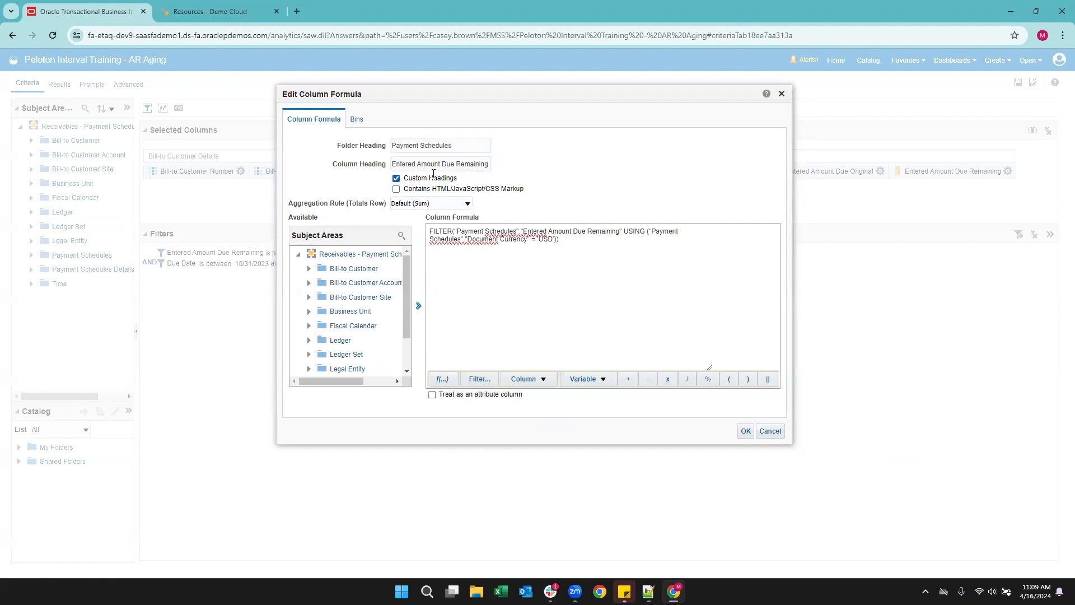
text(USD)
click(745, 431)
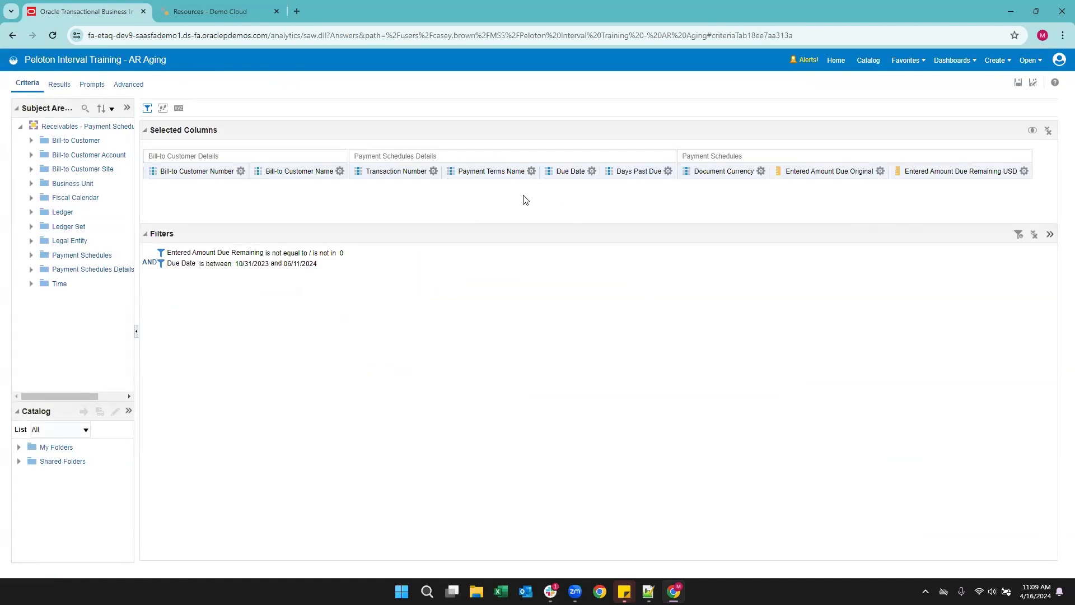
Step: Add Entered Amount Due Remaining from the Payment Schedules folder after the existing selected columns of the analysis
click(31, 255)
scroll(52, 285, down, 4)
scroll(53, 288, right, 2)
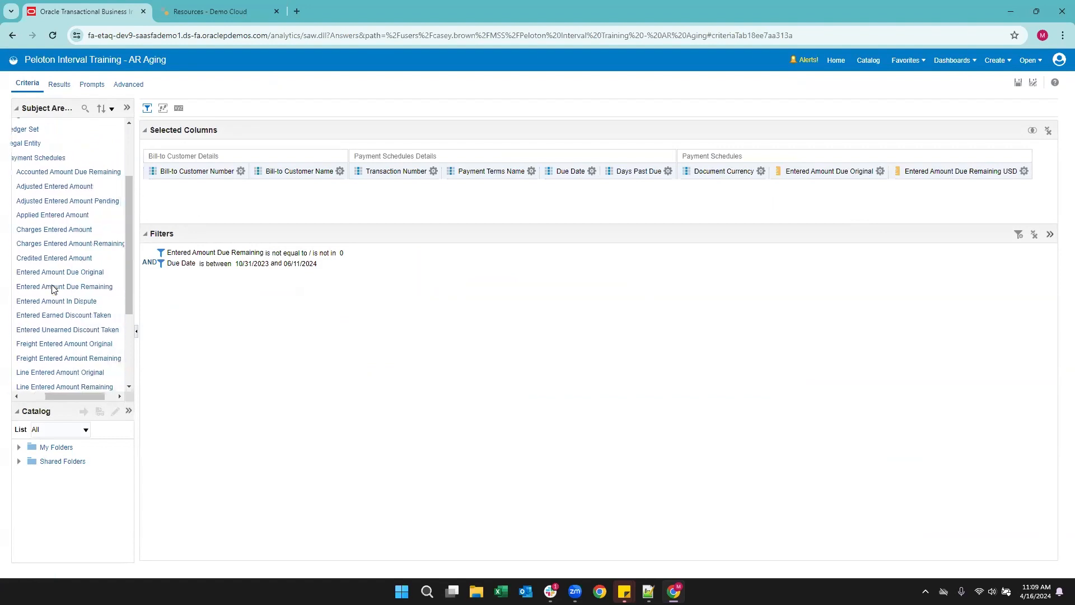
click(54, 287)
drag(53, 289, 813, 217)
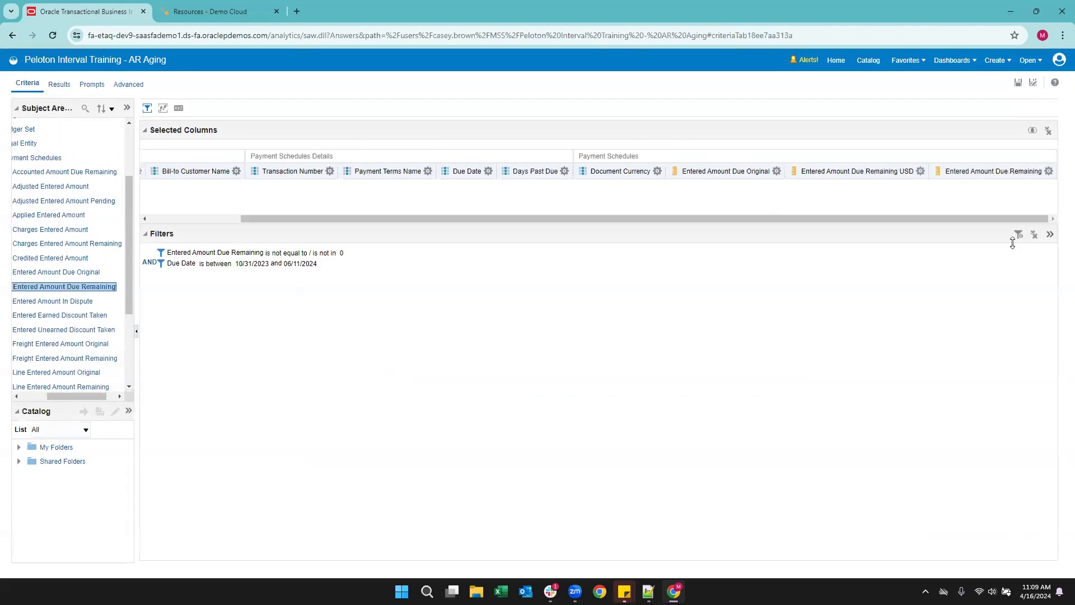
Step: Edit the formula of the added Entered Amount Due Remaining column and start a filter expression on Payment Schedules' Document Currency
click(1049, 171)
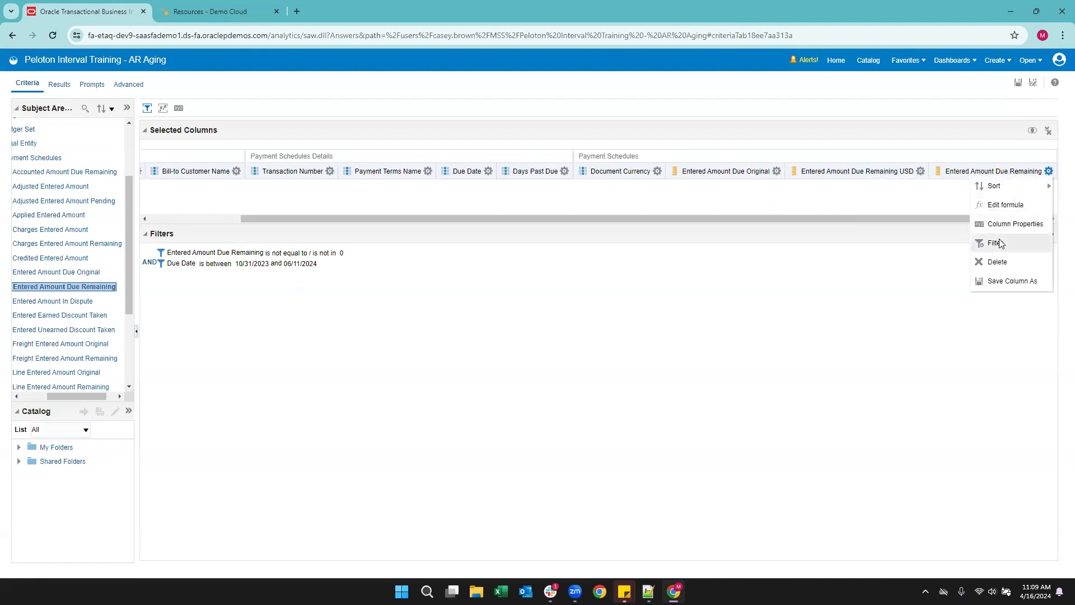
click(1000, 205)
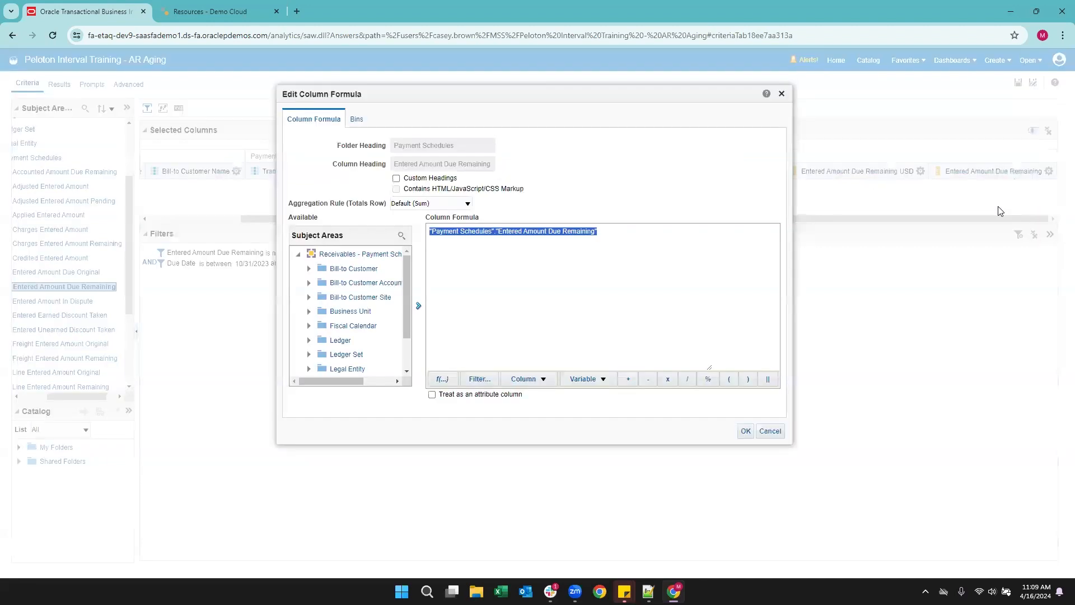
click(477, 379)
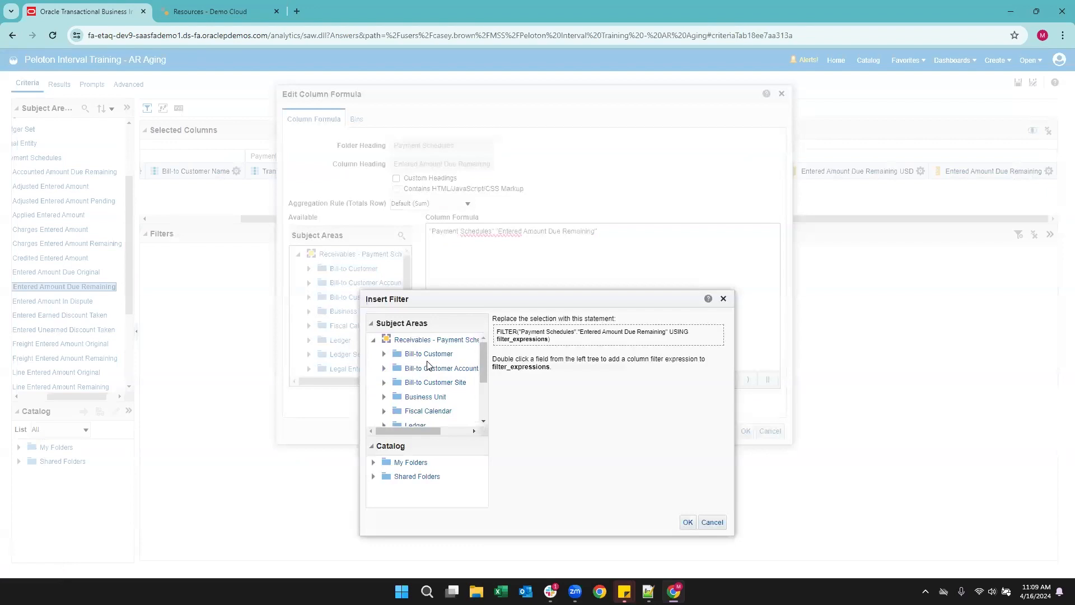
scroll(428, 365, down, 3)
click(385, 391)
scroll(423, 399, down, 10)
double_click(436, 347)
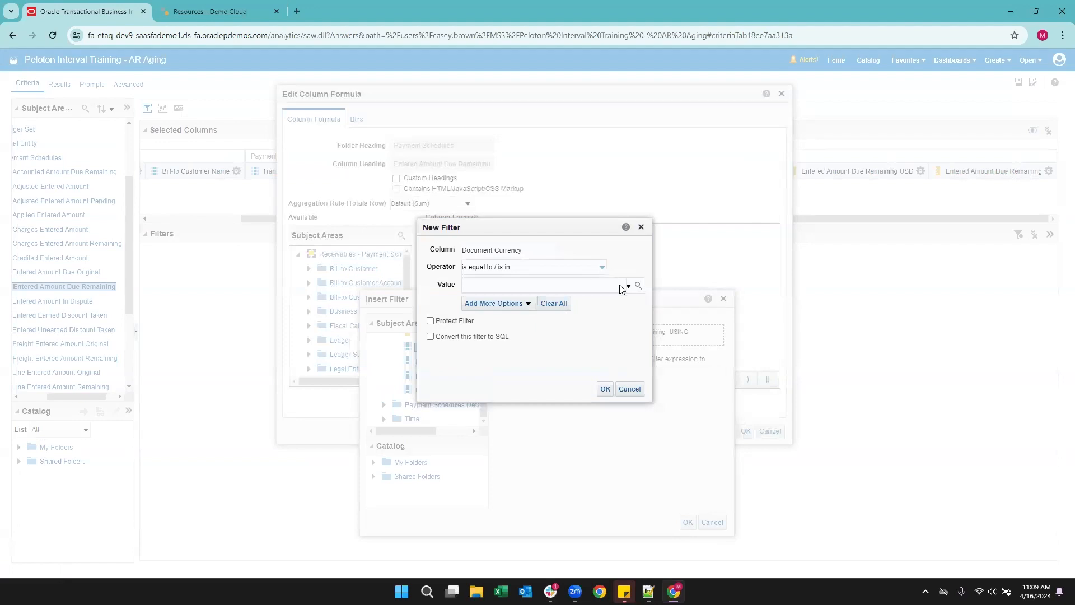
Step: Search for GBP, set the Document Currency filter to equal it, and insert the filter statement into the column formula
click(637, 285)
click(734, 330)
text(GBP)
key(Return)
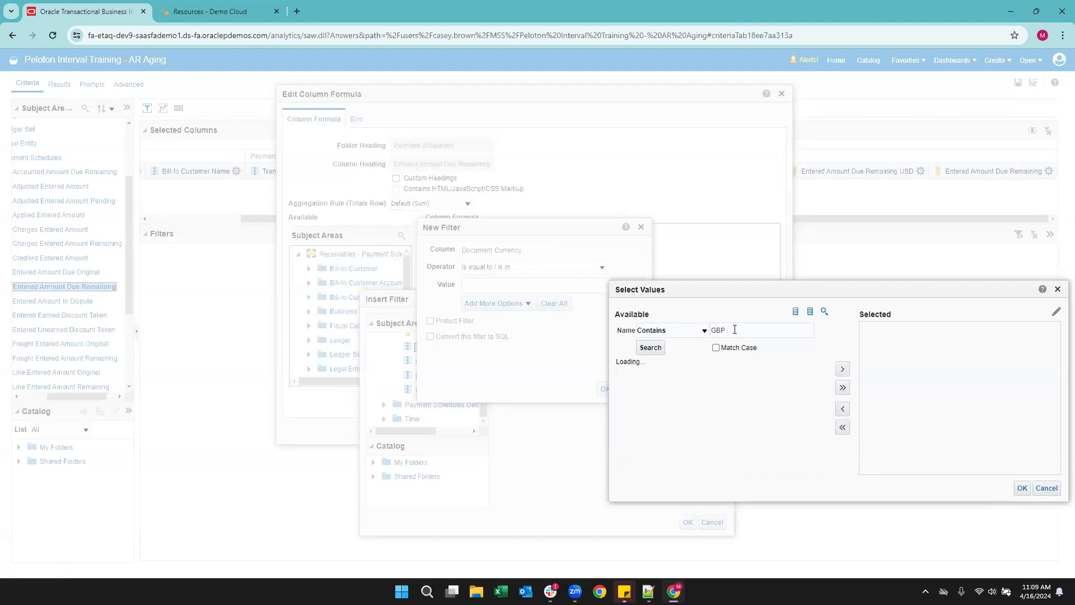
click(648, 384)
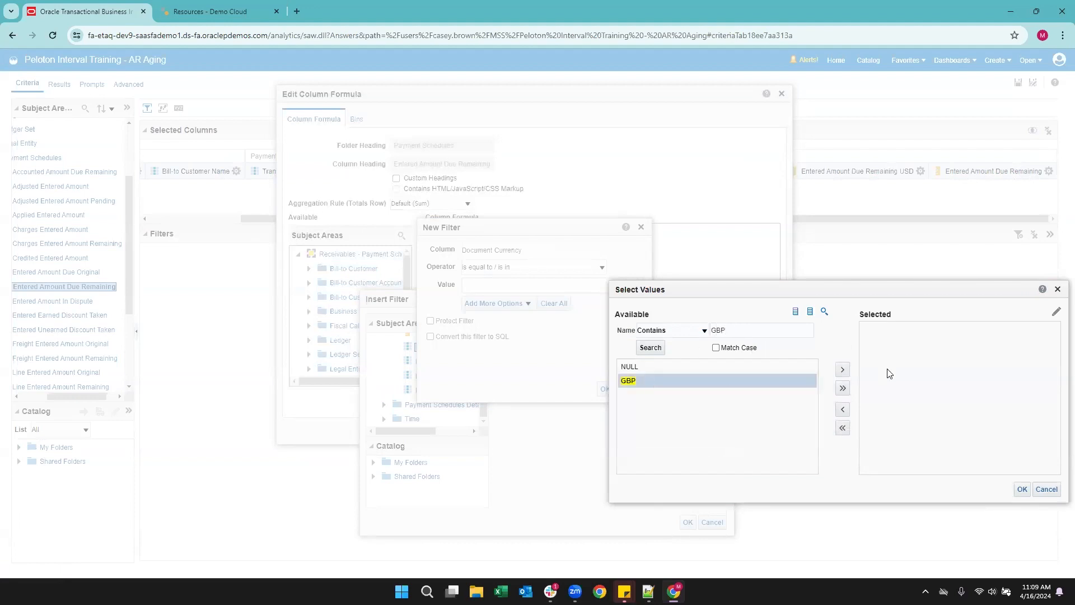
click(842, 369)
click(1021, 491)
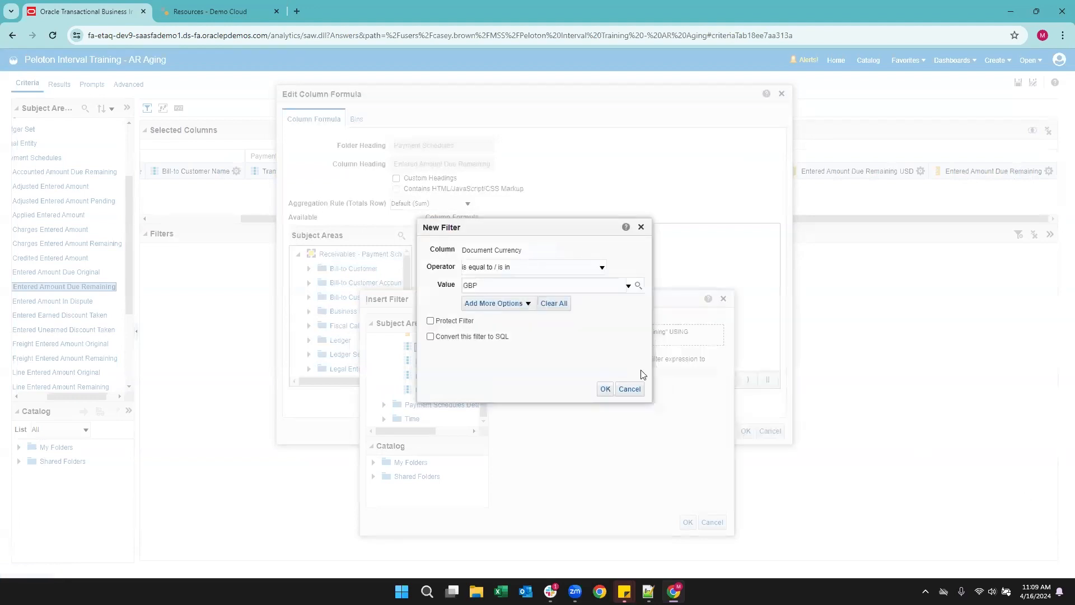
click(606, 388)
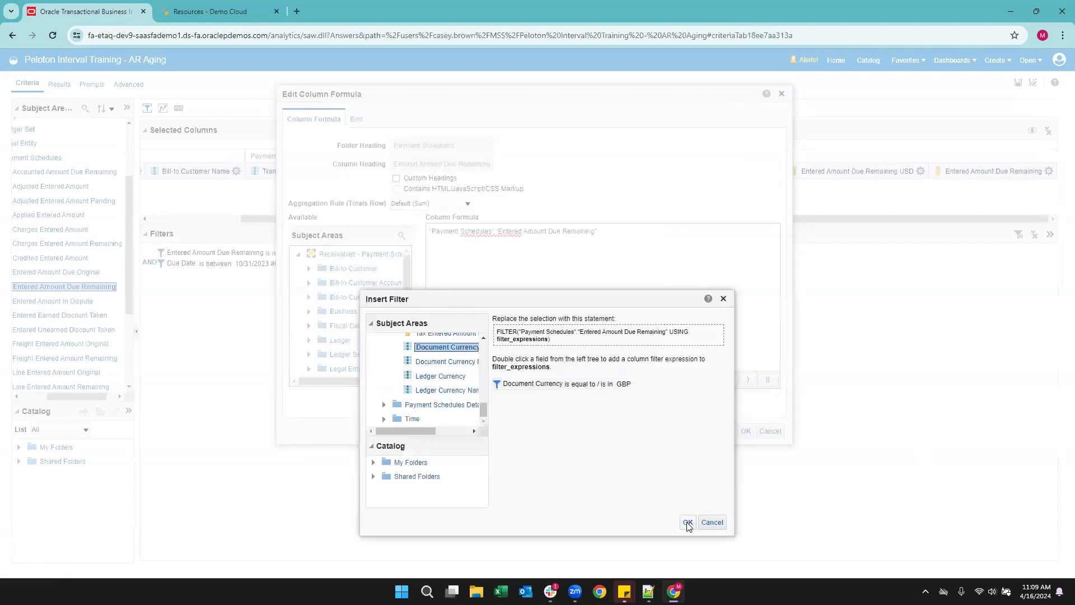
click(688, 522)
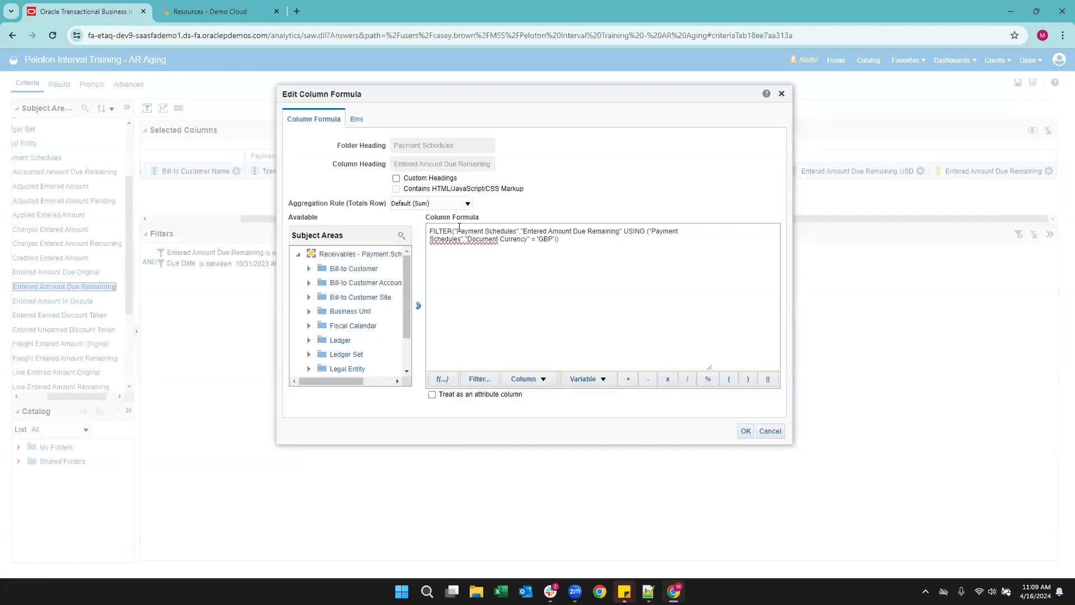
Step: Give the GBP-filtered column the custom heading "Entered Amount Due Remaining GBP" and apply the formula changes
drag(457, 231, 626, 232)
click(636, 236)
click(396, 179)
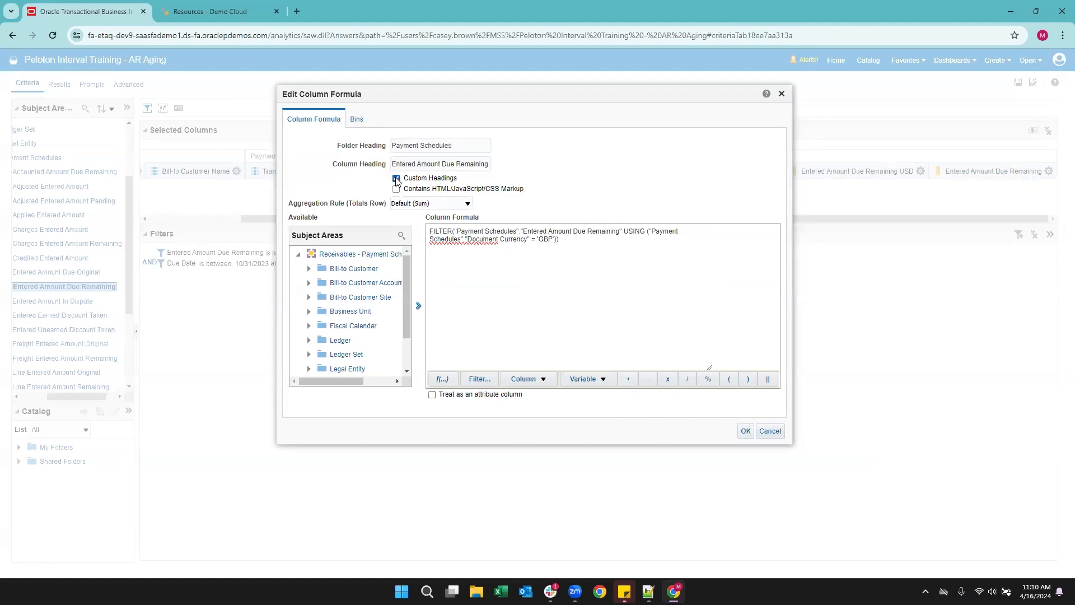
click(488, 164)
text(GBP)
click(745, 431)
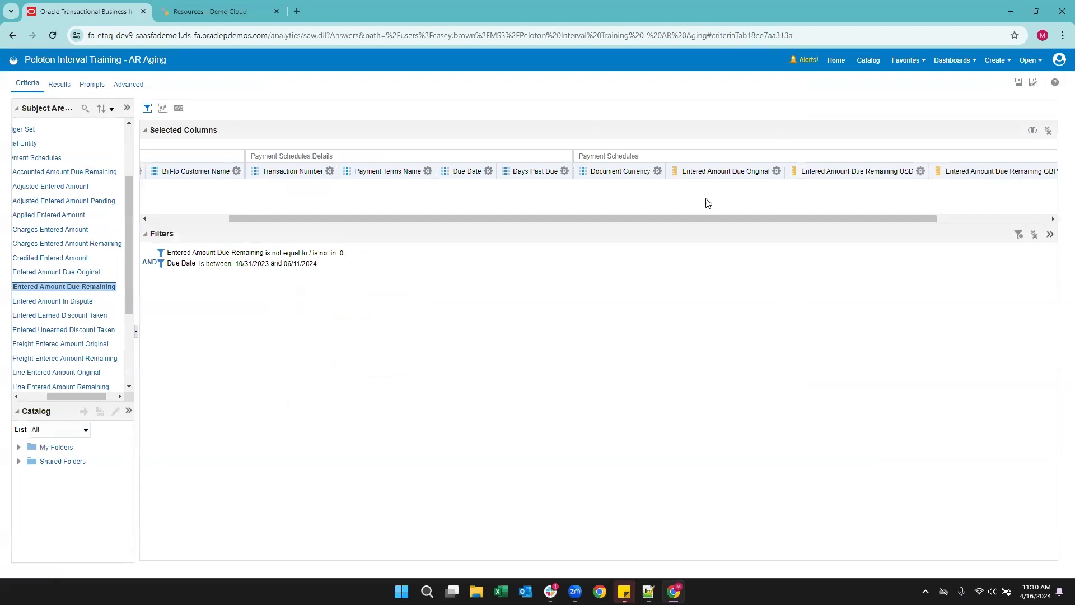
Step: Edit the formula of the last unfiltered Entered Amount Due Remaining column and start a filter expression on Document Currency
drag(756, 218, 866, 222)
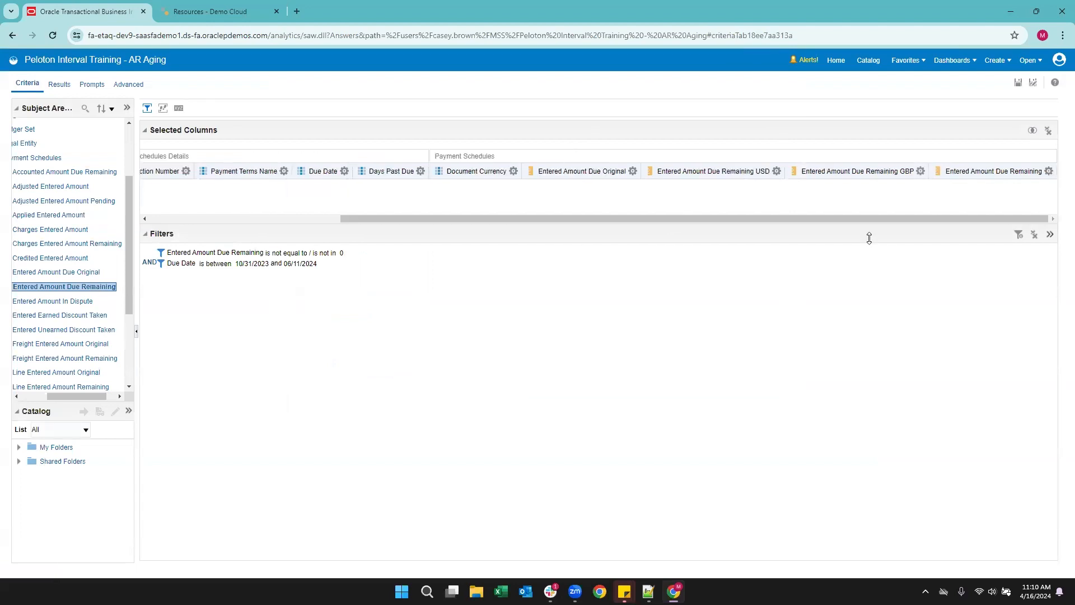
click(1048, 172)
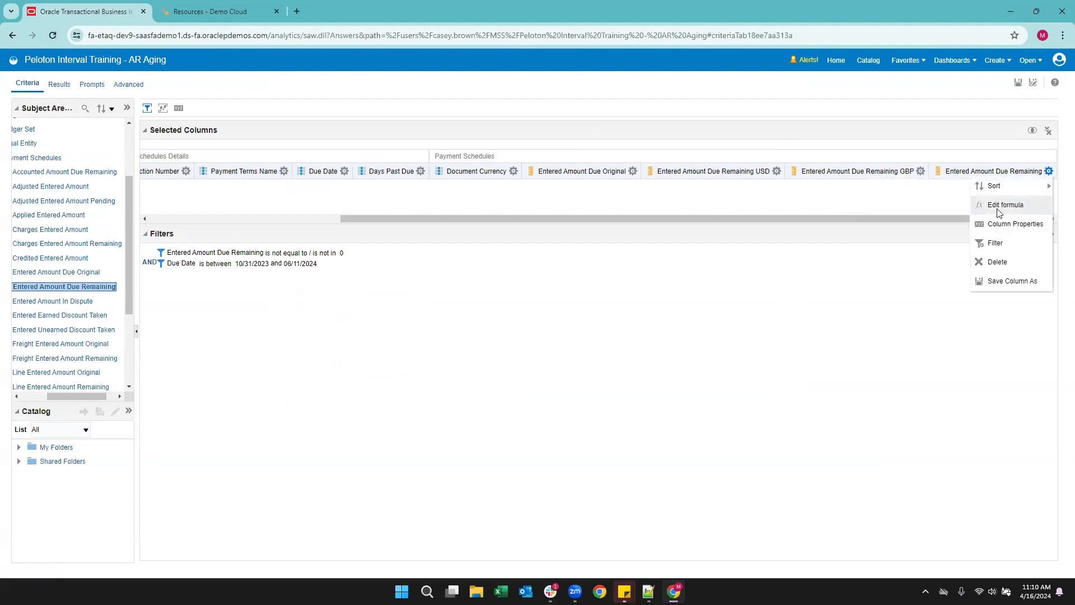
click(1000, 210)
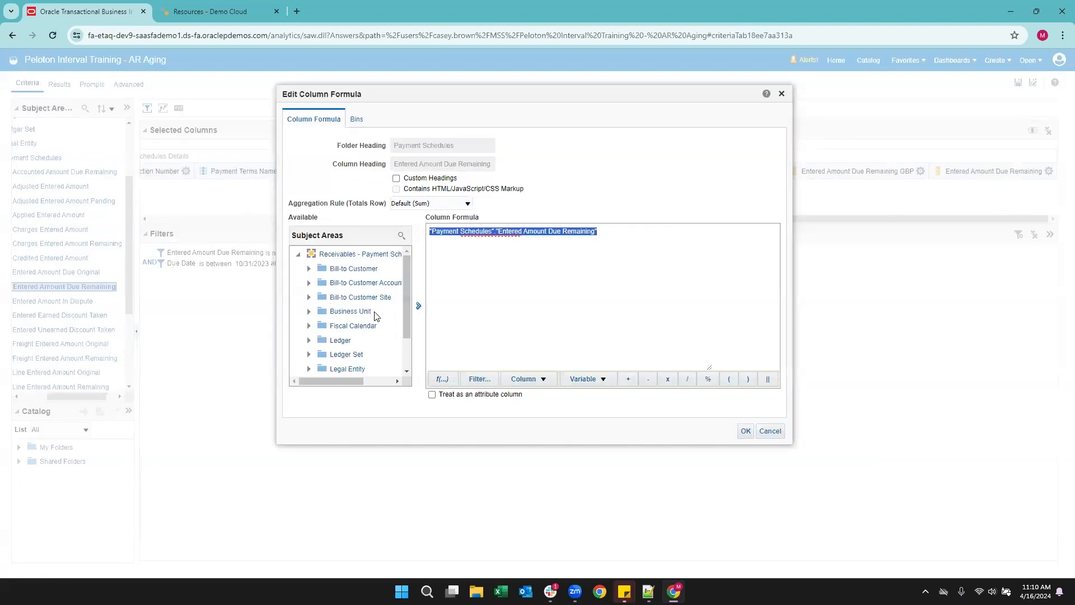
scroll(376, 316, down, 2)
click(479, 378)
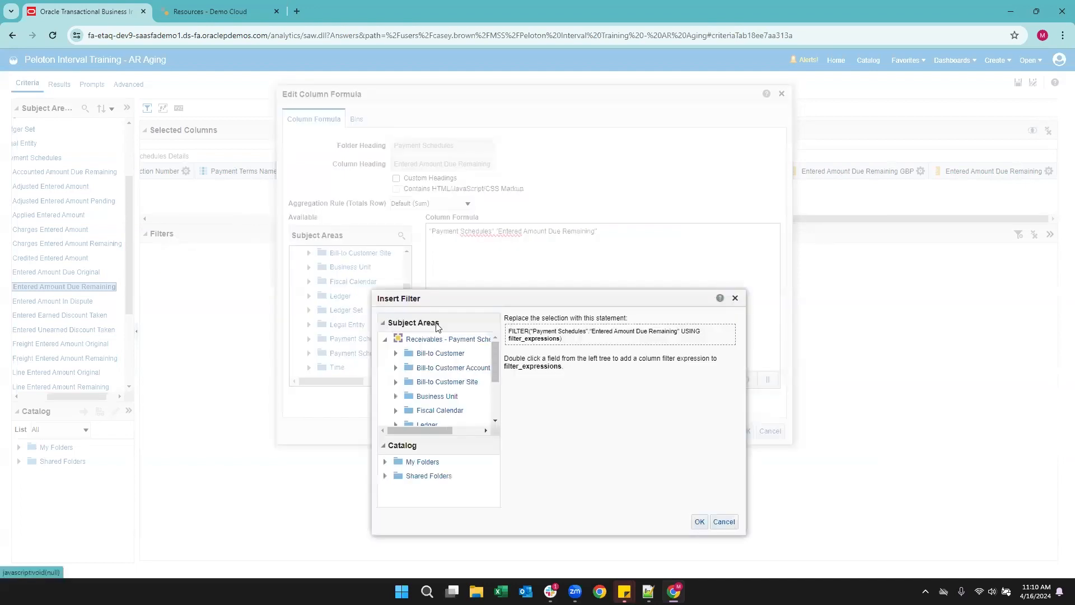
scroll(443, 390, down, 3)
click(396, 391)
scroll(418, 399, down, 5)
click(427, 402)
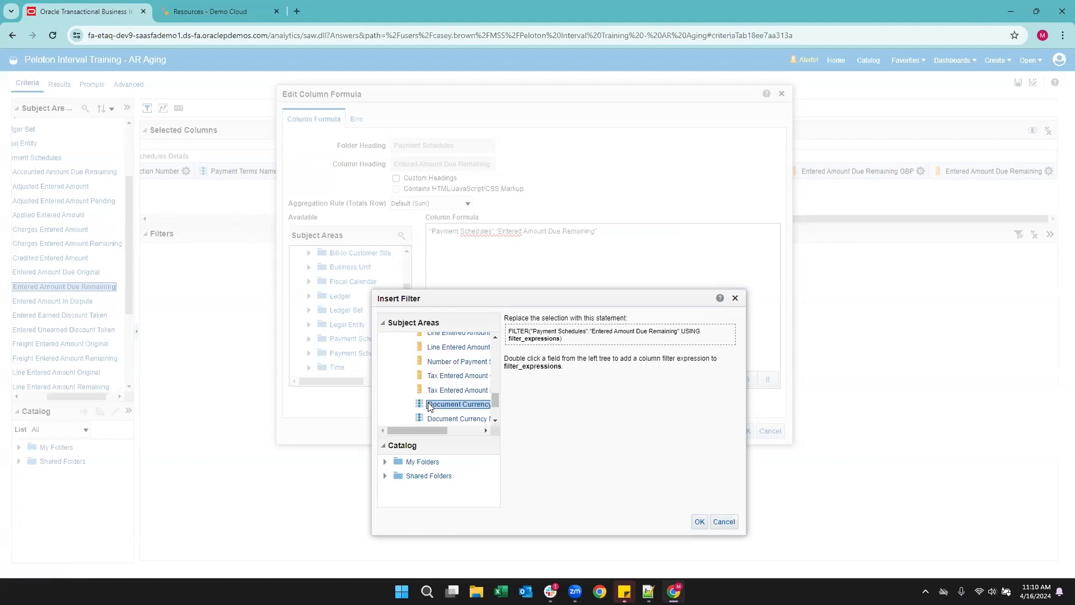
double_click(428, 402)
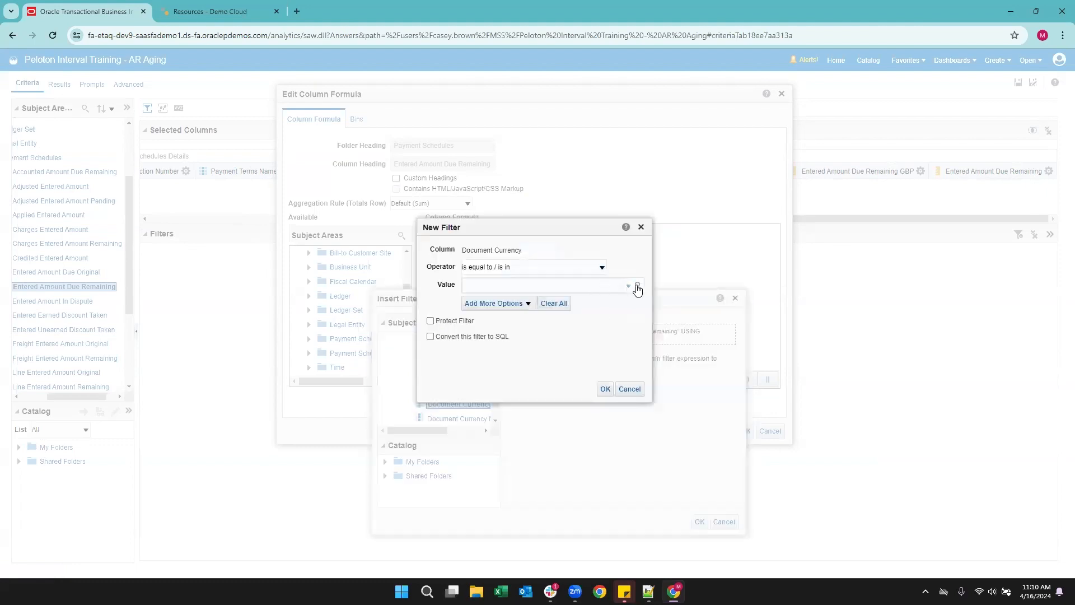
Step: Set the Document Currency filter to equal EUR, insert it into the formula, and apply the column formula
click(637, 287)
click(729, 332)
text(EUR)
key(Return)
click(636, 381)
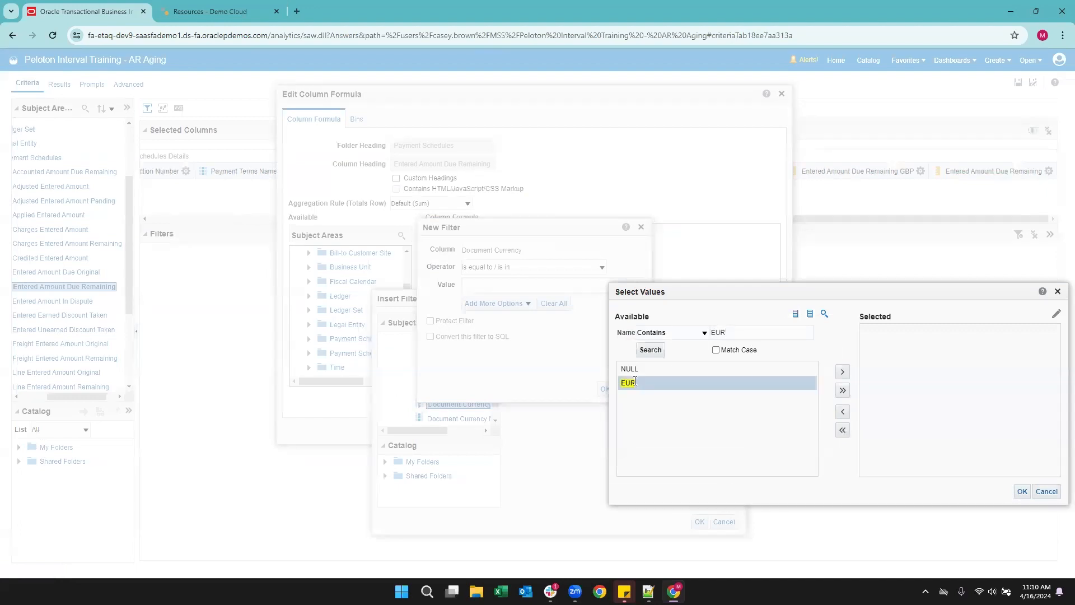
click(842, 371)
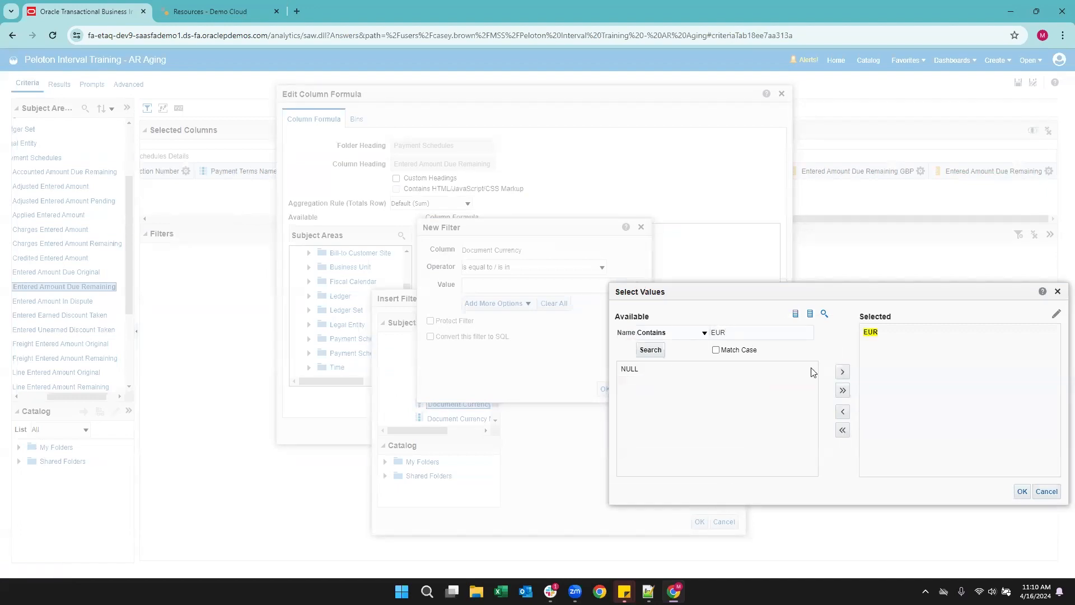
click(1020, 492)
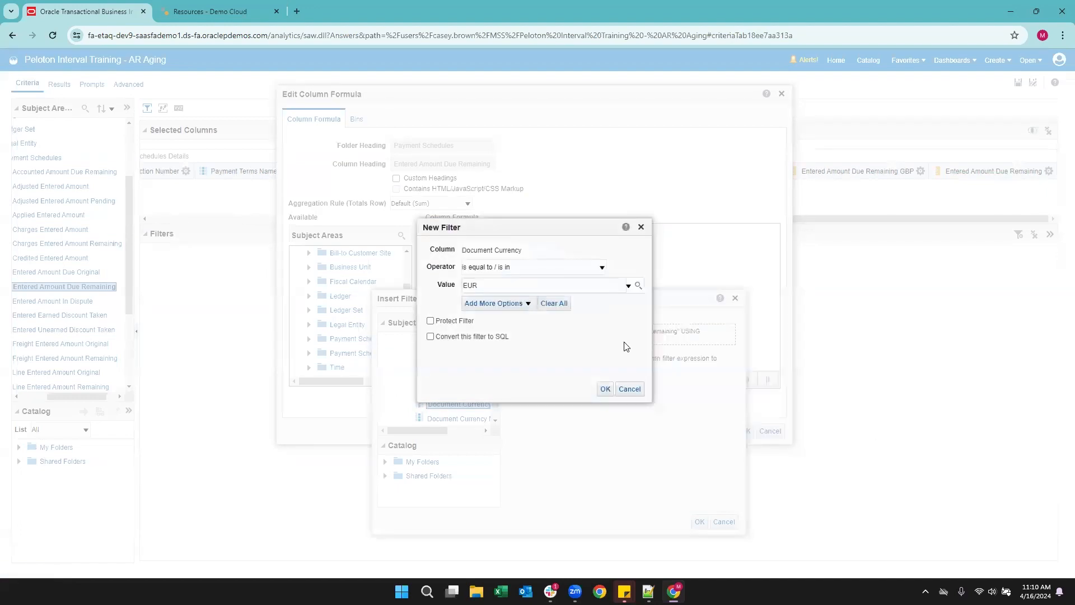
click(605, 389)
click(697, 521)
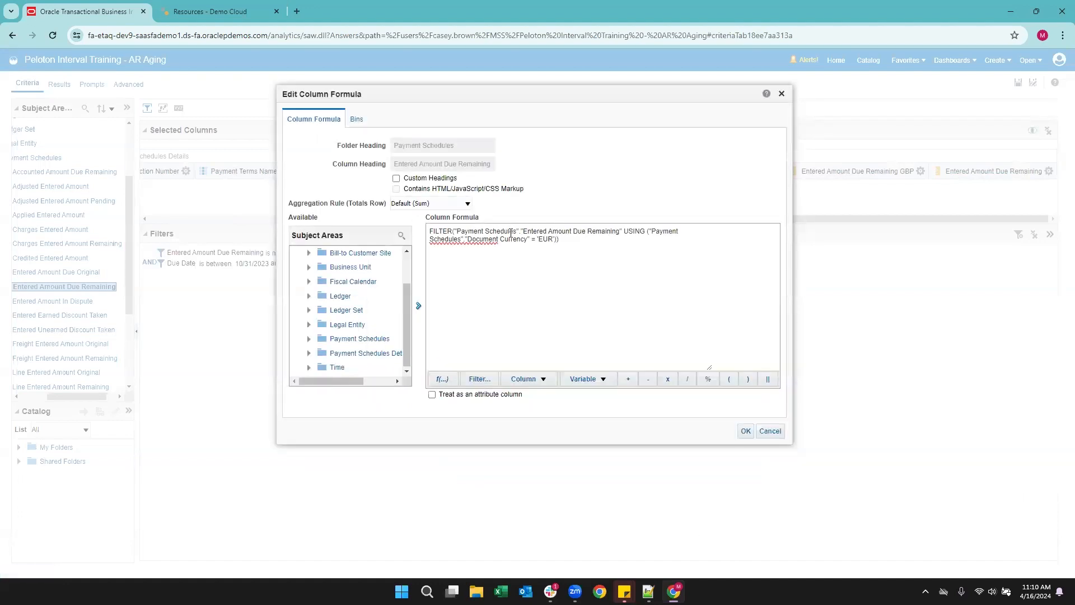
click(750, 430)
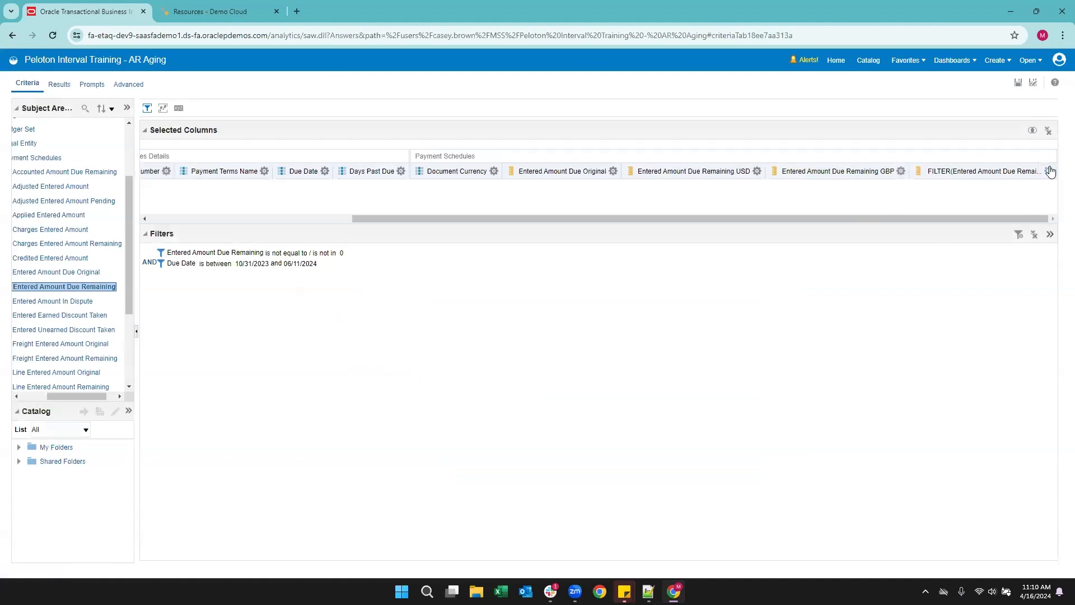
Step: Replace the EUR-filtered column's heading with the custom heading "Entered Amount Due Remaining EUR"
click(1048, 172)
click(1006, 205)
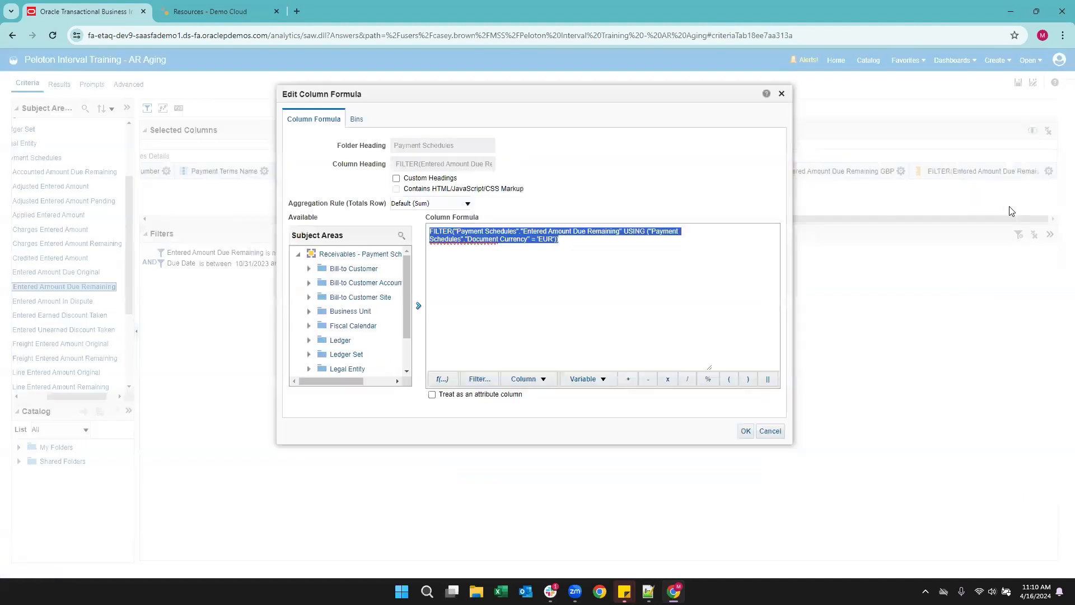
click(396, 179)
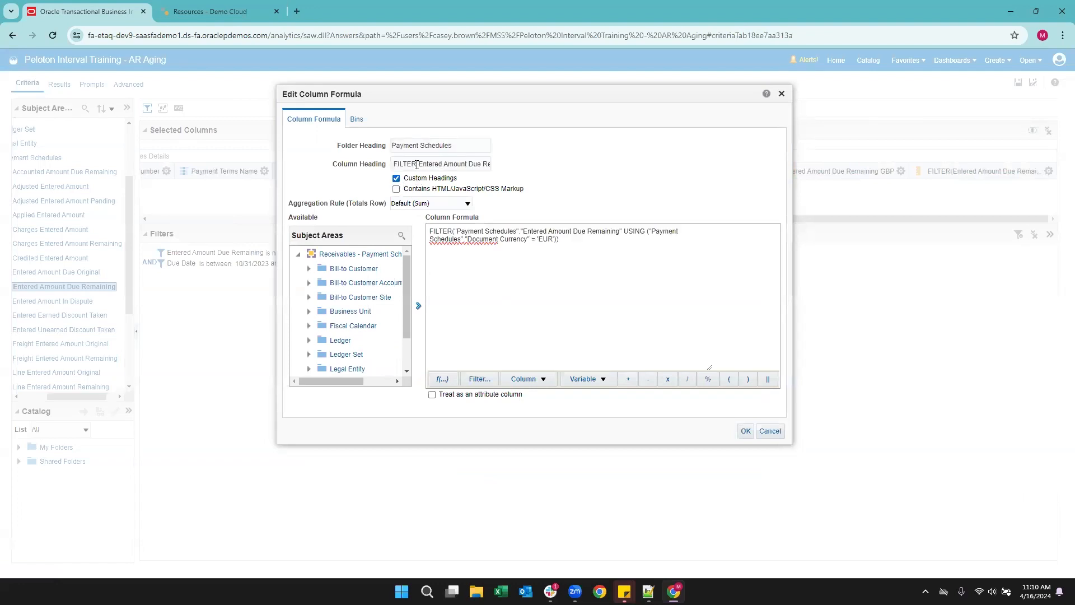
drag(420, 163, 336, 161)
key(BackSpace)
key(BackSpace)
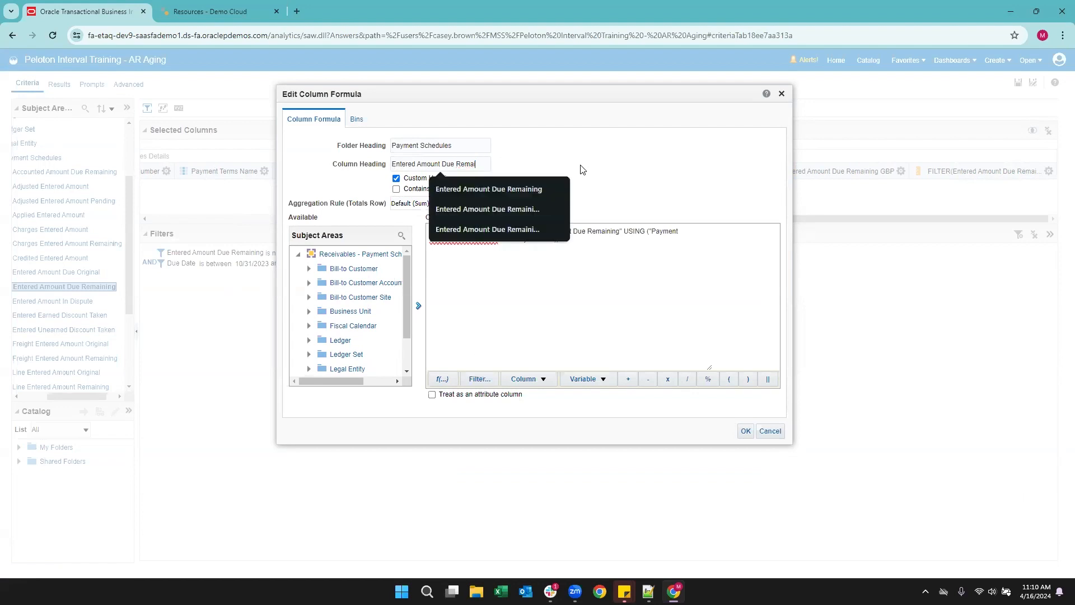
text(ning )
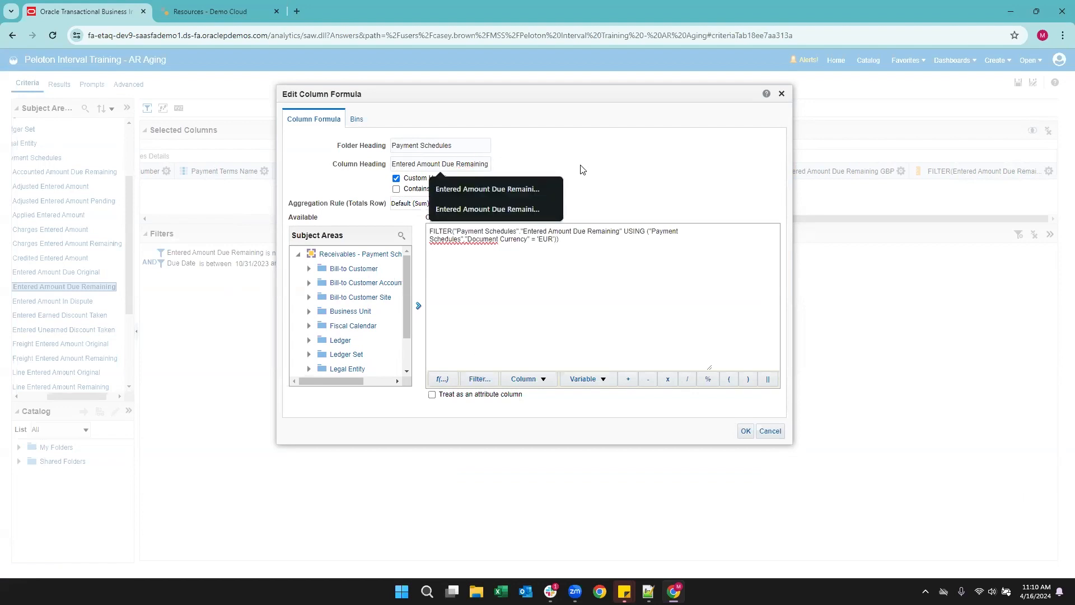
text(EUR)
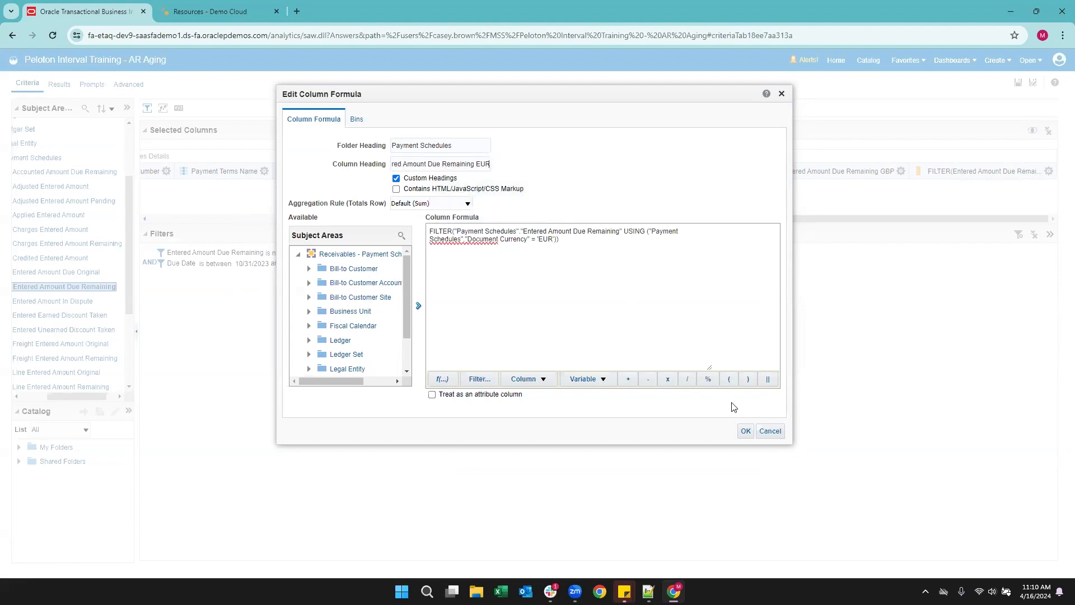
click(746, 430)
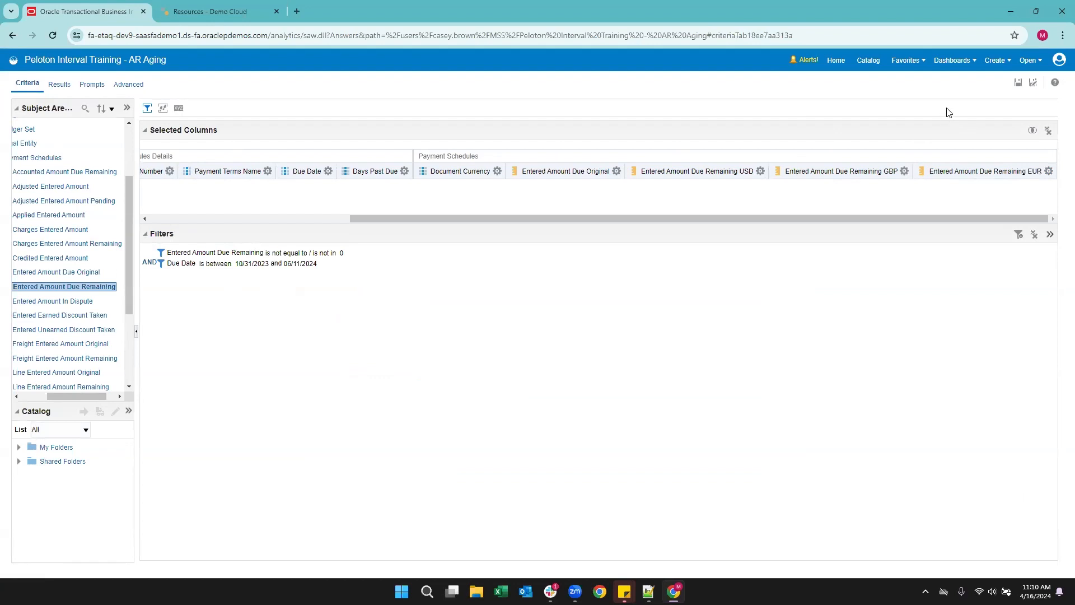
Step: Save the analysis and review the USD, GBP and EUR remaining amount columns in the results before returning to the criteria
click(1017, 84)
click(59, 87)
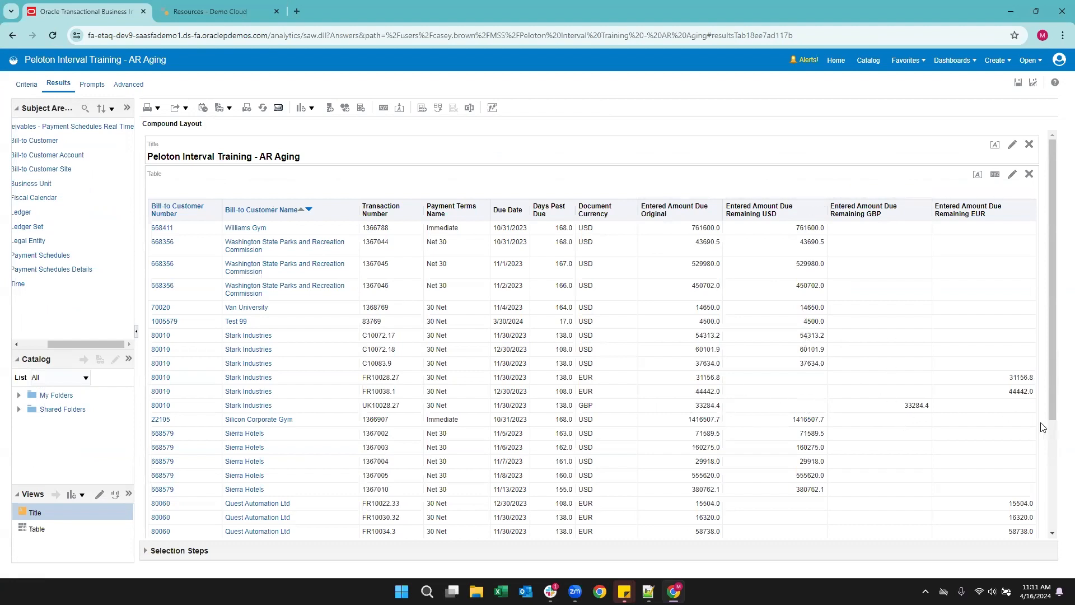
scroll(1006, 399, down, 3)
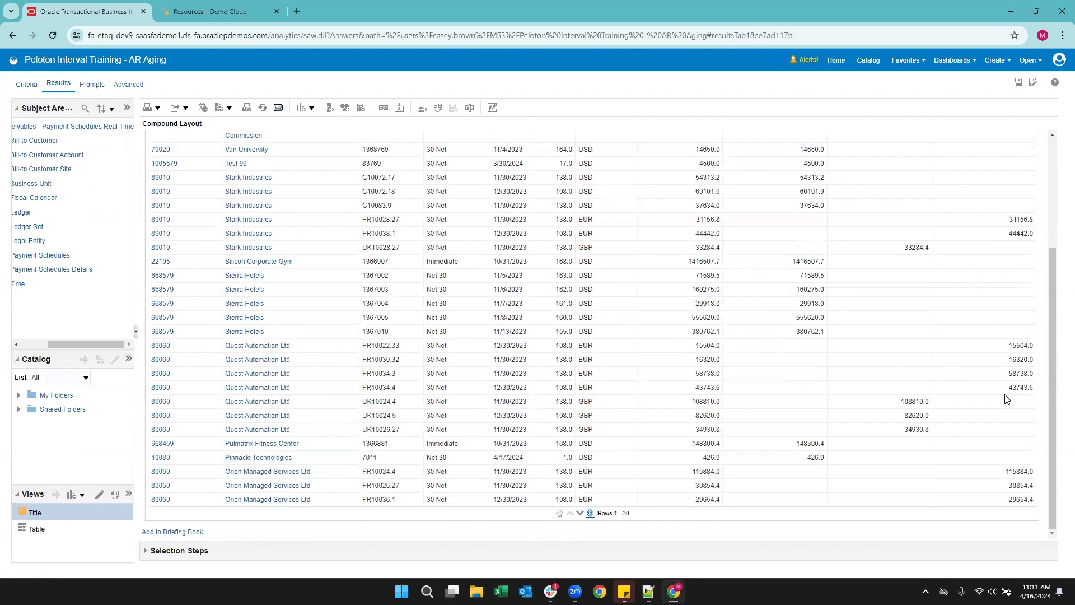
scroll(749, 293, up, 3)
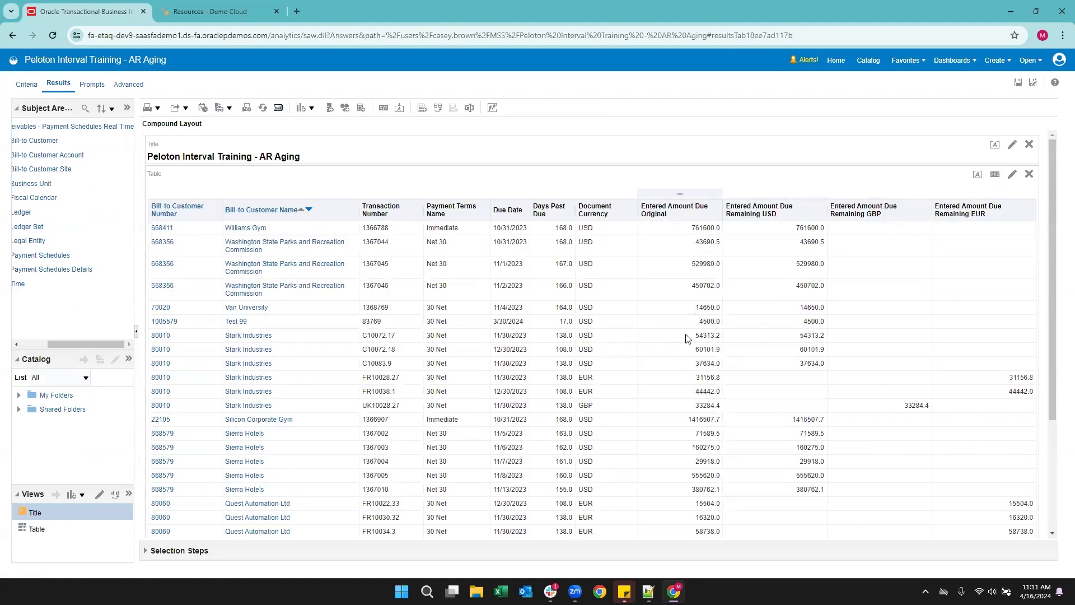
scroll(688, 388, down, 3)
scroll(687, 388, up, 3)
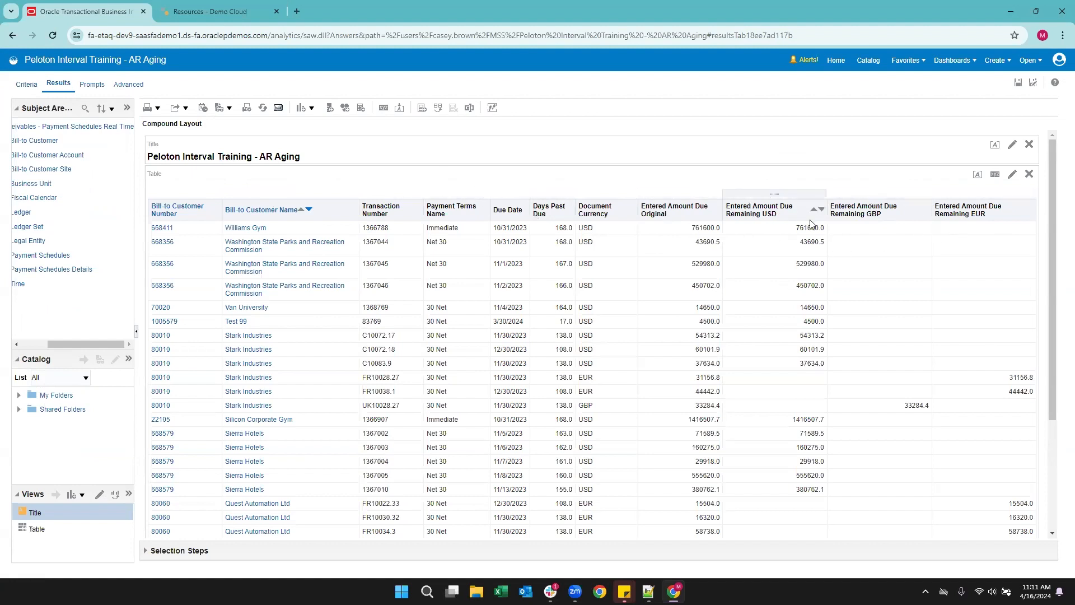
click(24, 90)
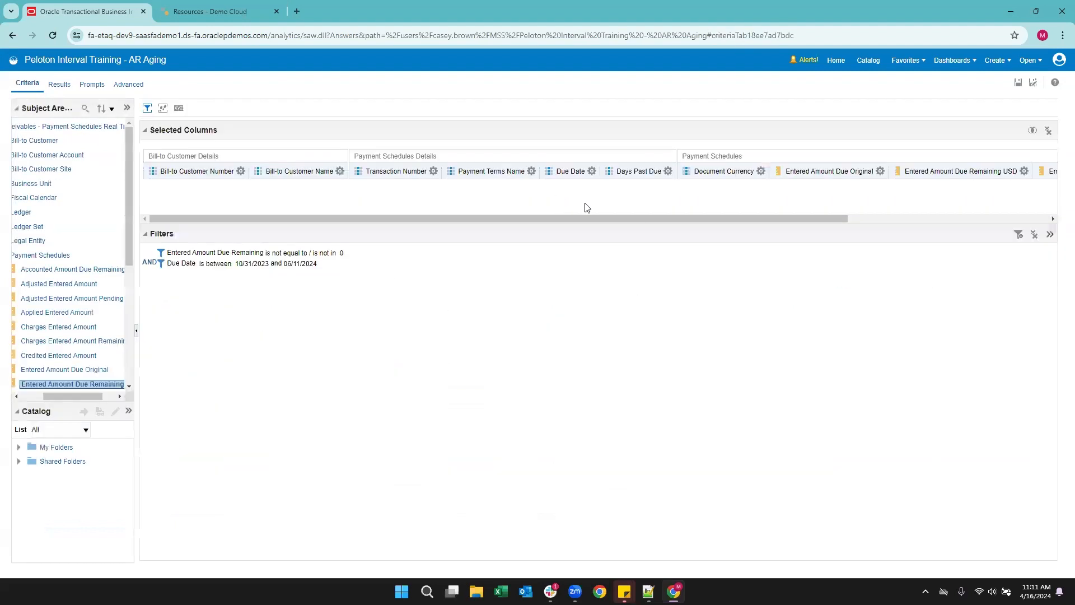
drag(635, 220, 565, 222)
key(alt+Tab)
click(672, 200)
scroll(92, 249, left, 2)
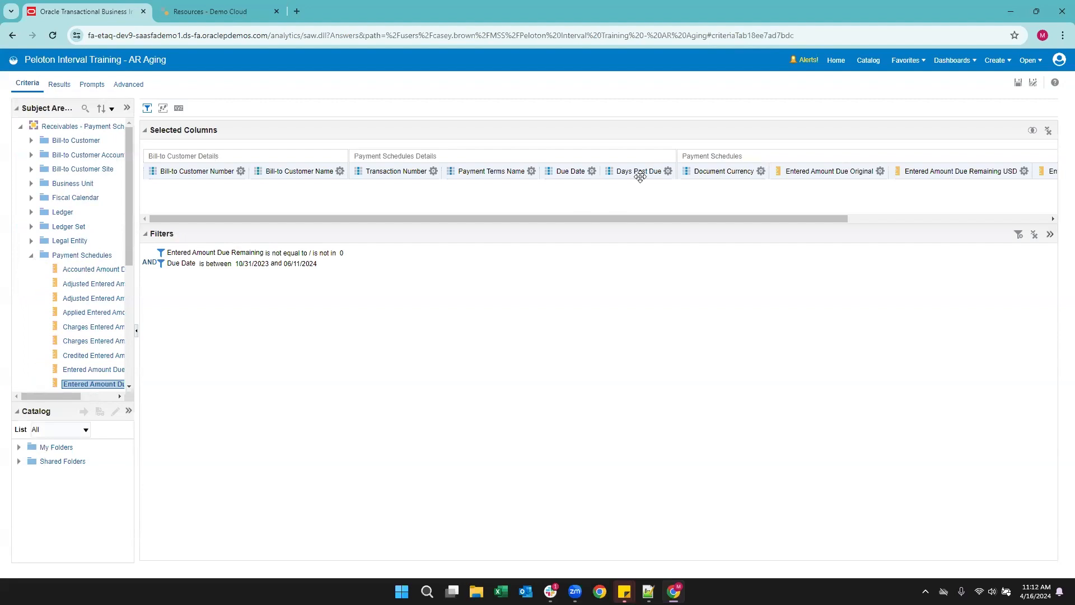
click(592, 170)
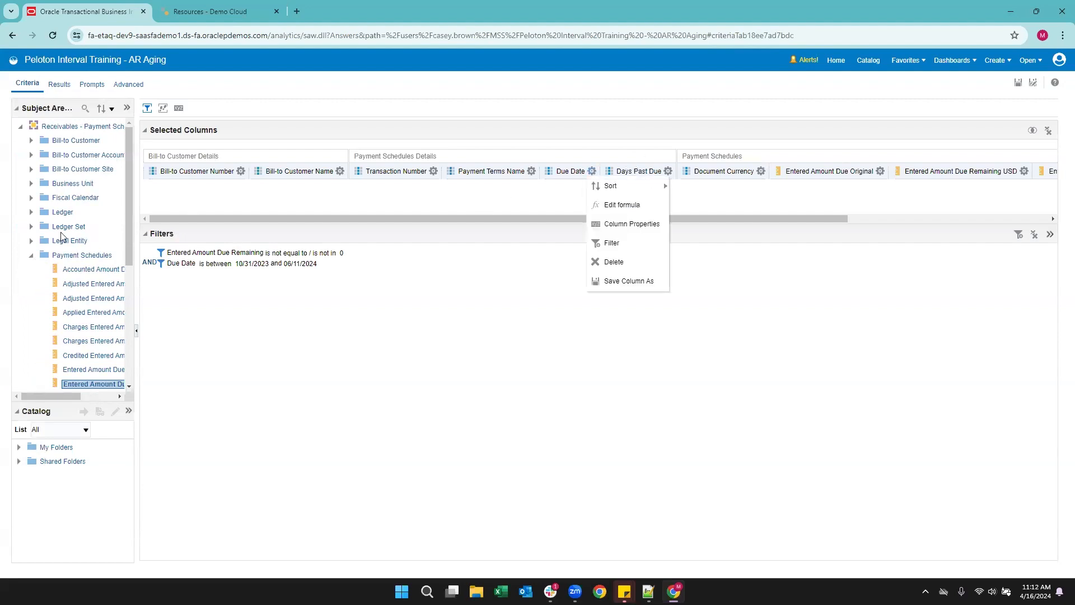
Step: Add a second Due Date column from Payment Schedules Details between the existing Due Date and Days Past Due columns
scroll(39, 263, down, 1)
scroll(37, 258, down, 1)
scroll(36, 257, up, 1)
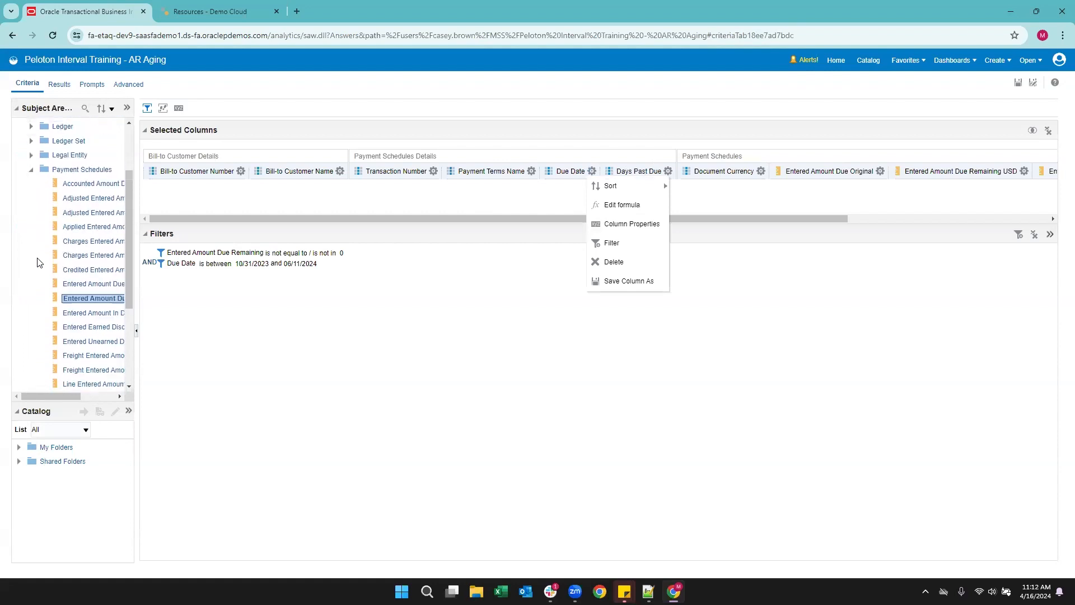
double_click(37, 200)
click(31, 269)
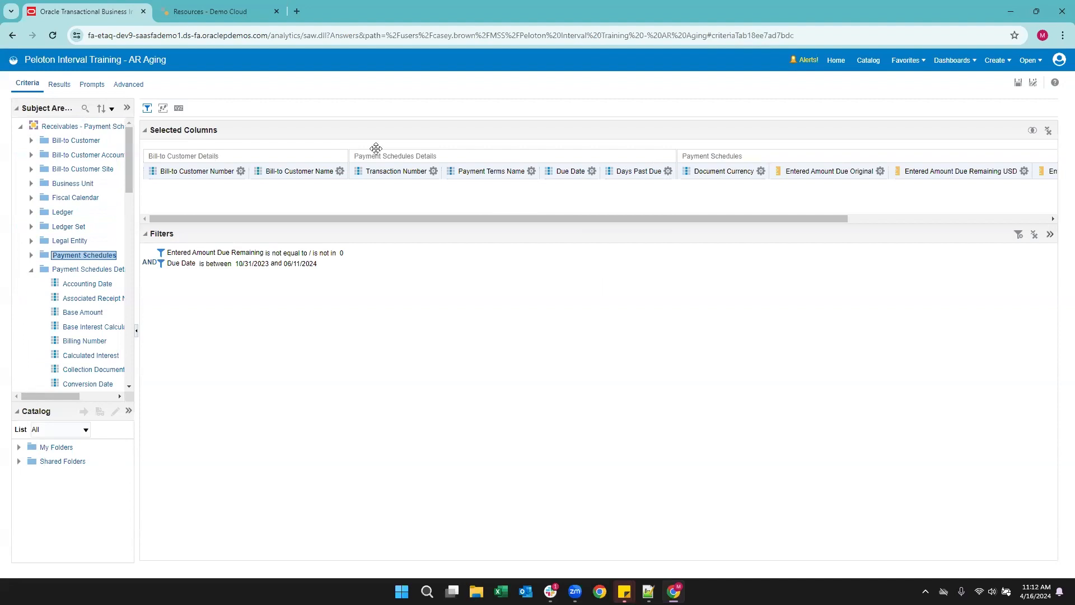
scroll(53, 293, down, 4)
scroll(54, 293, down, 1)
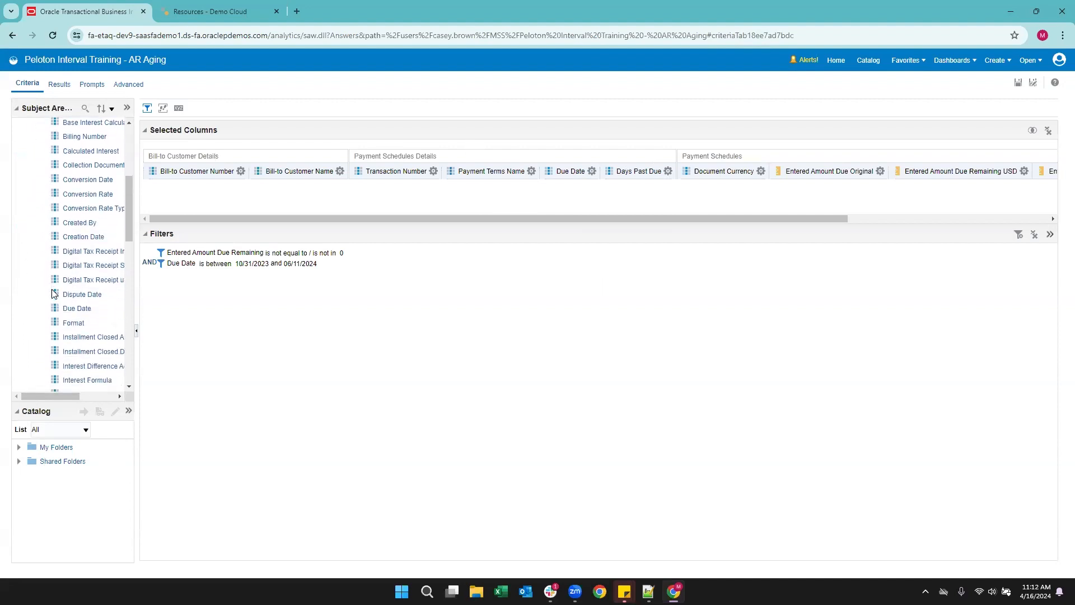
drag(72, 312, 596, 169)
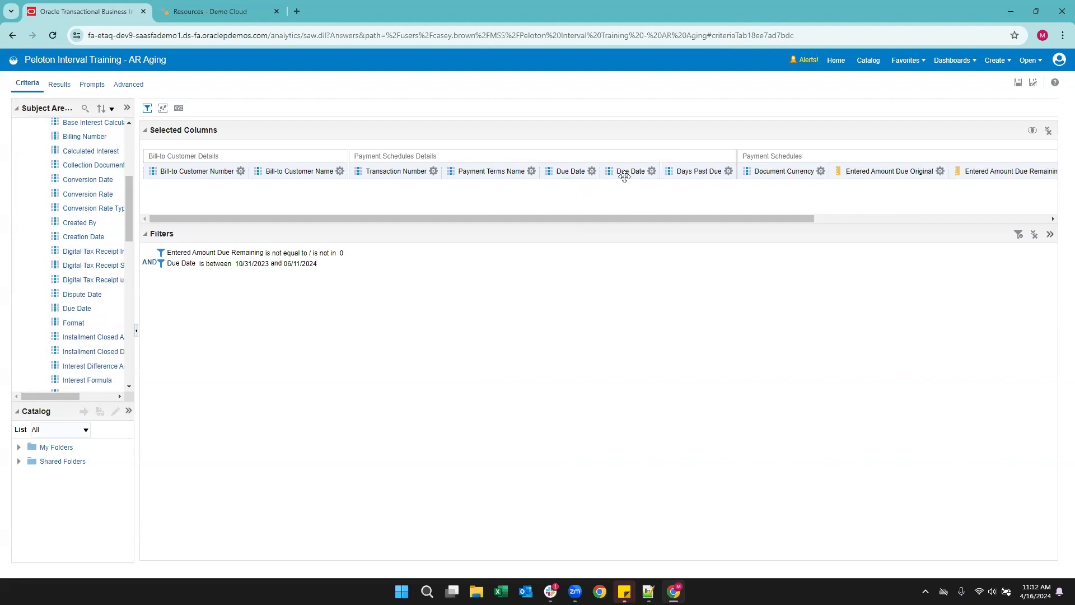
Step: Edit the second Due Date column's formula to subtract the due date from the CURRENT_DATE calendar function
click(652, 171)
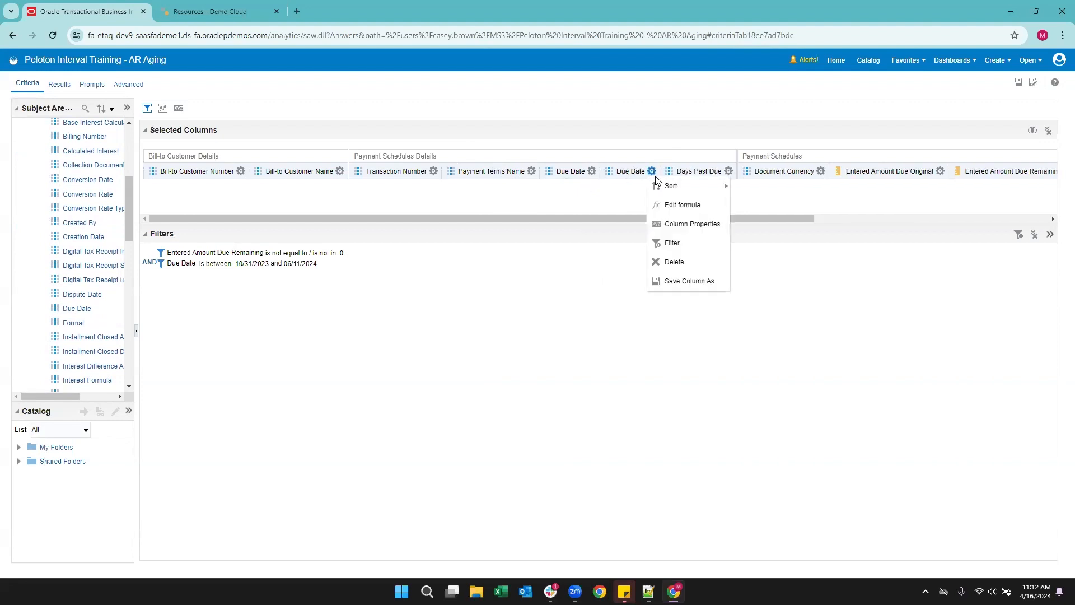
click(671, 205)
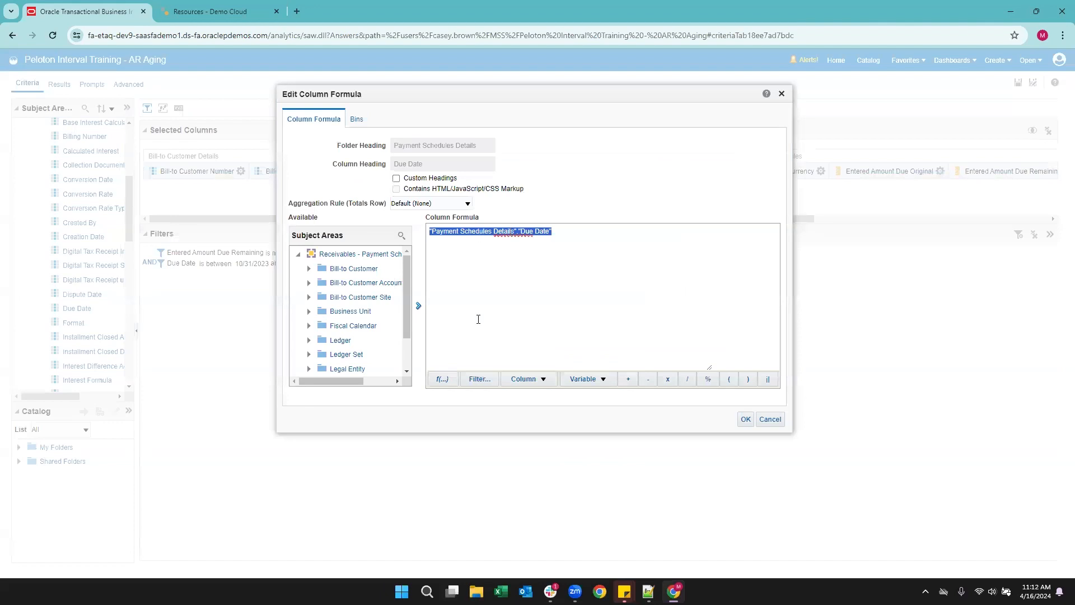
click(465, 281)
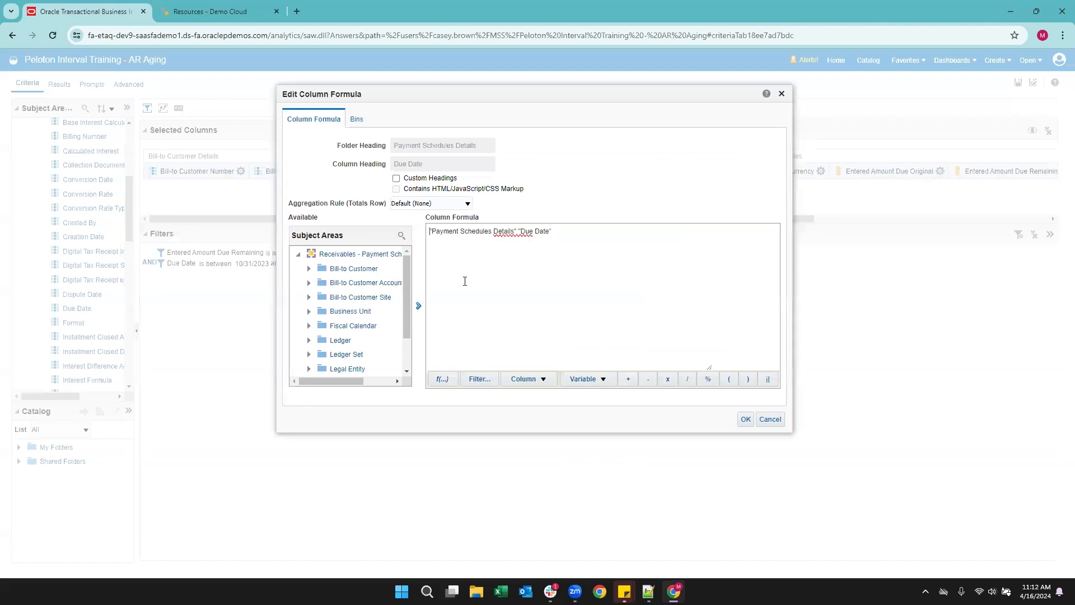
click(445, 380)
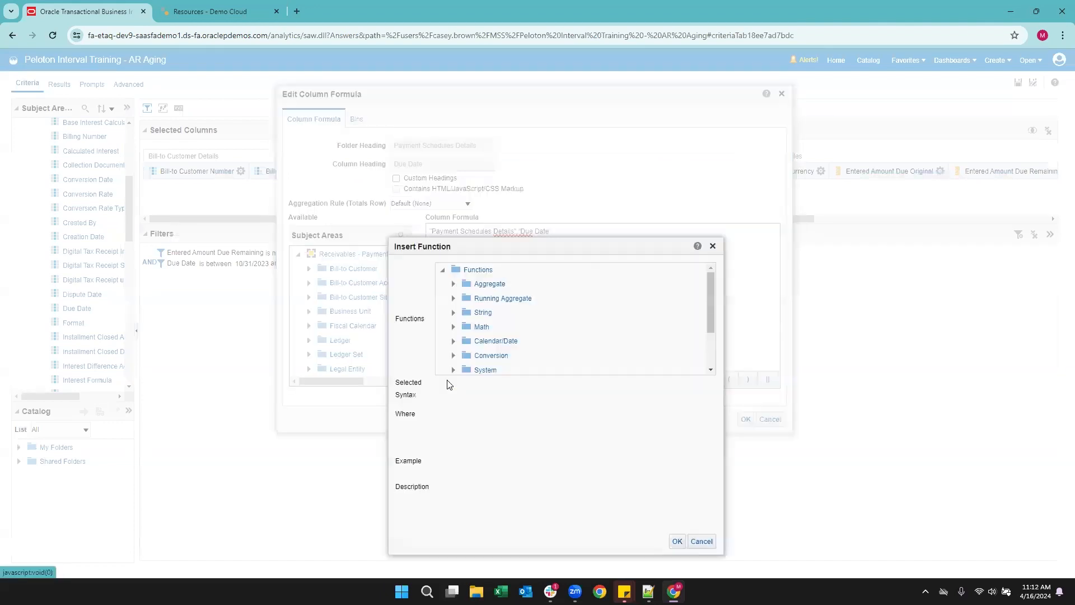
click(454, 341)
scroll(490, 353, down, 1)
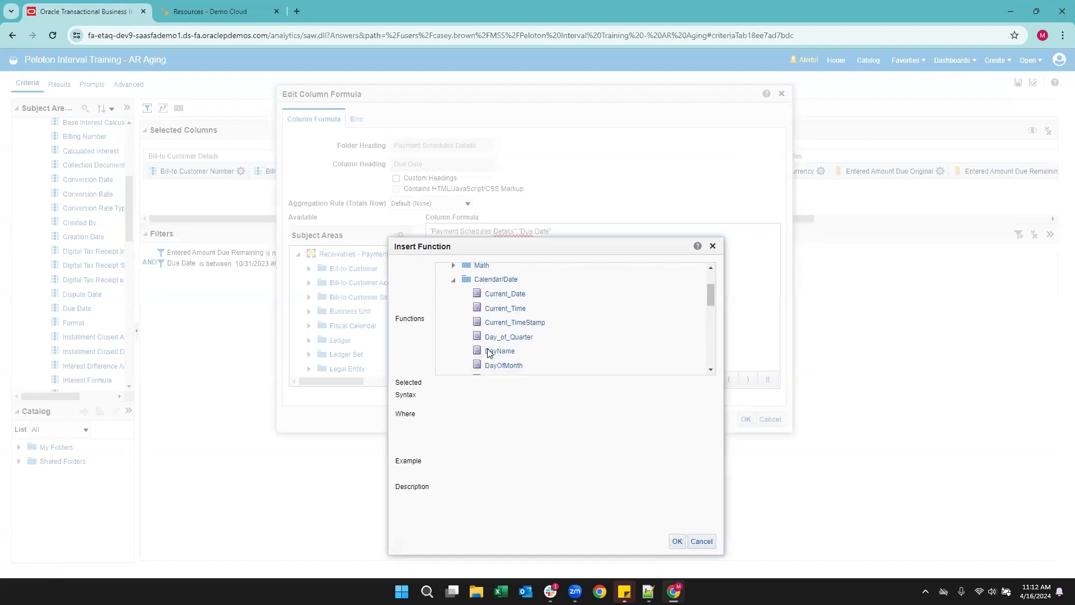
click(505, 295)
click(676, 541)
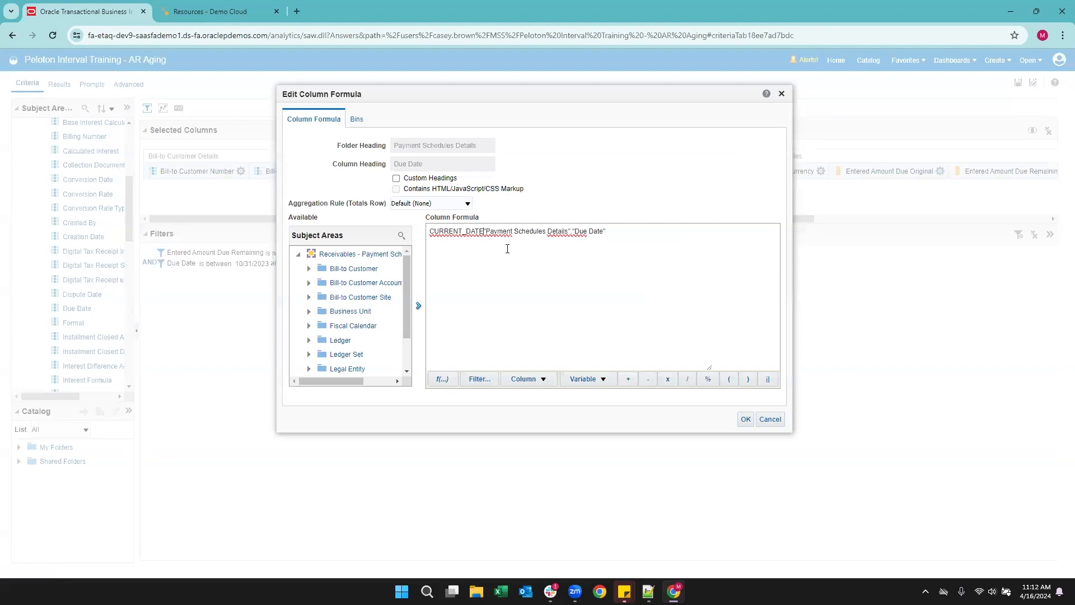
text(-)
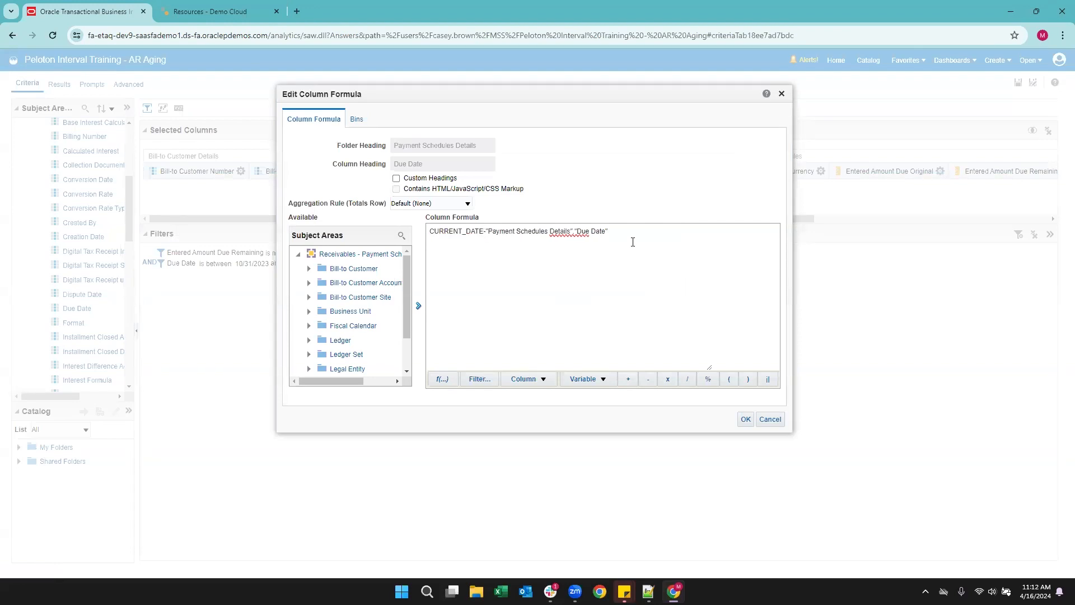
Step: Give the calculated column the custom heading "Aging" and apply the column formula
click(396, 178)
drag(422, 162, 367, 162)
text(Aging)
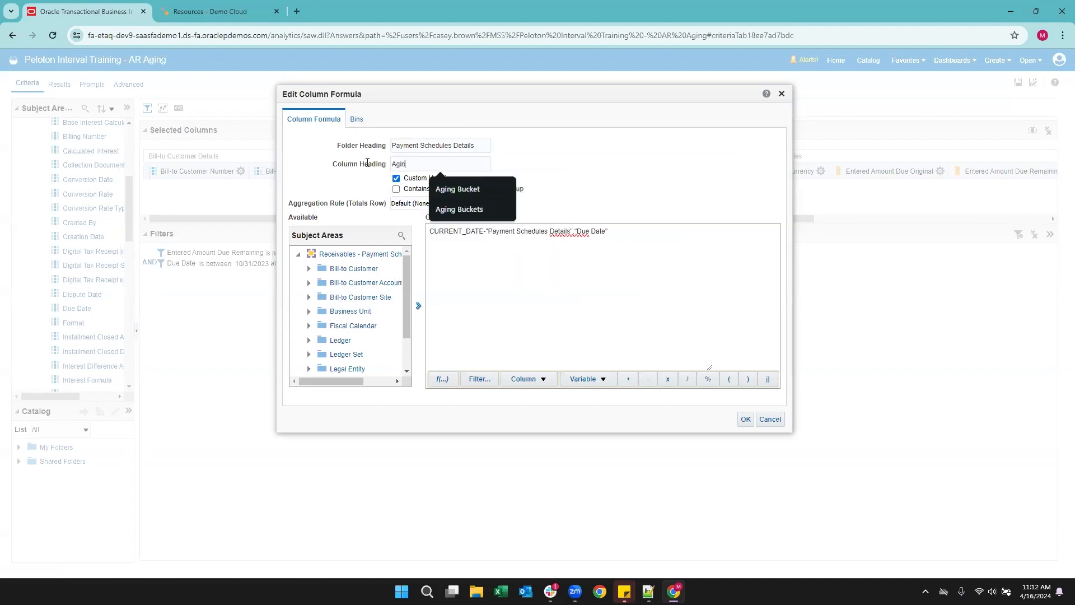
click(691, 177)
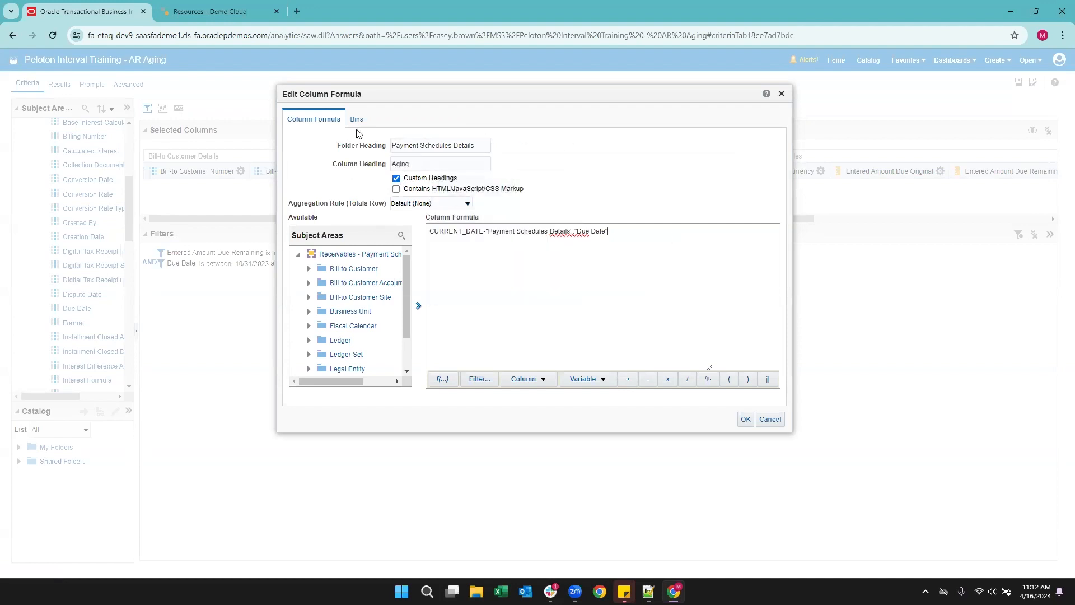
click(746, 422)
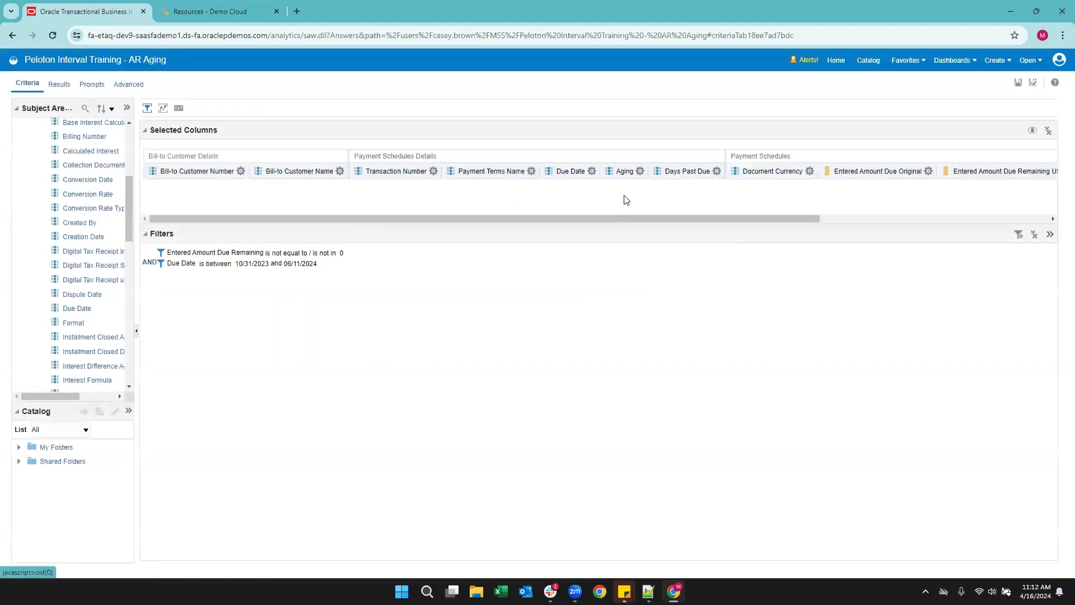
Step: Check the new Aging column in the analysis results and return to the criteria
click(593, 177)
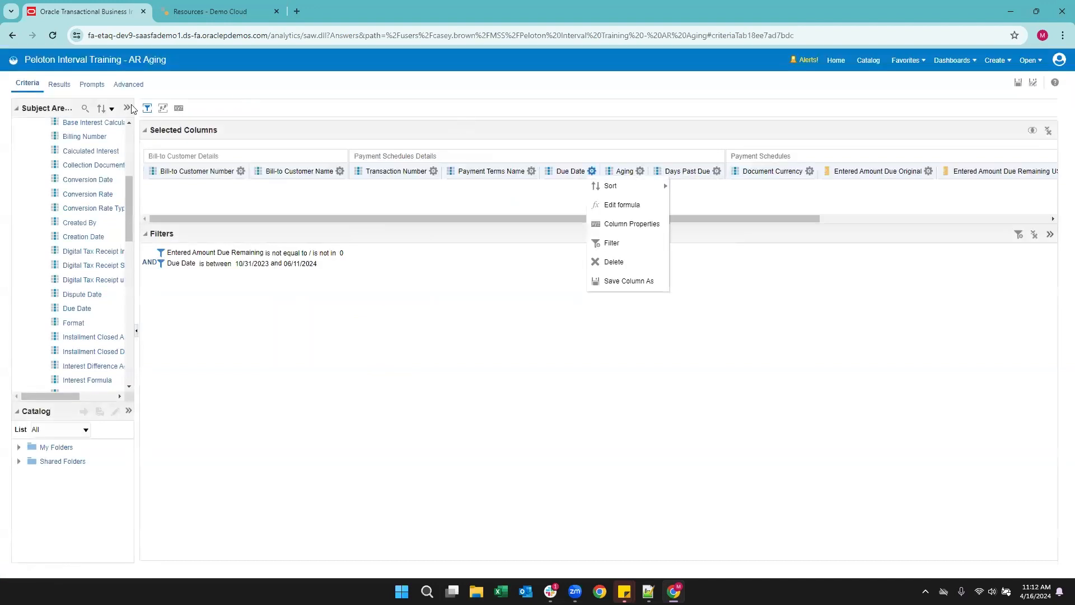
click(59, 84)
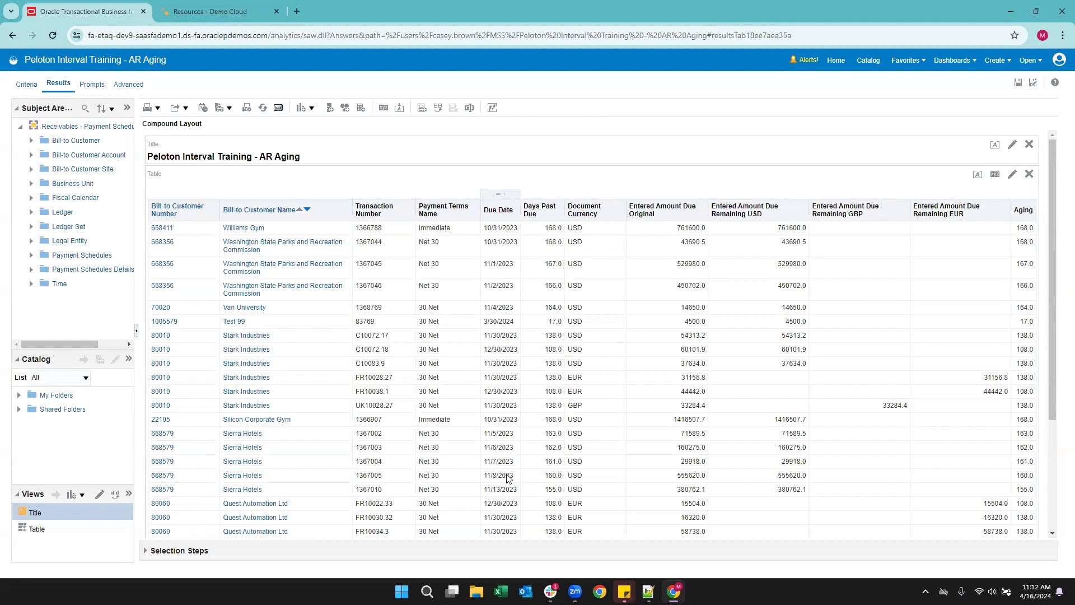
click(27, 84)
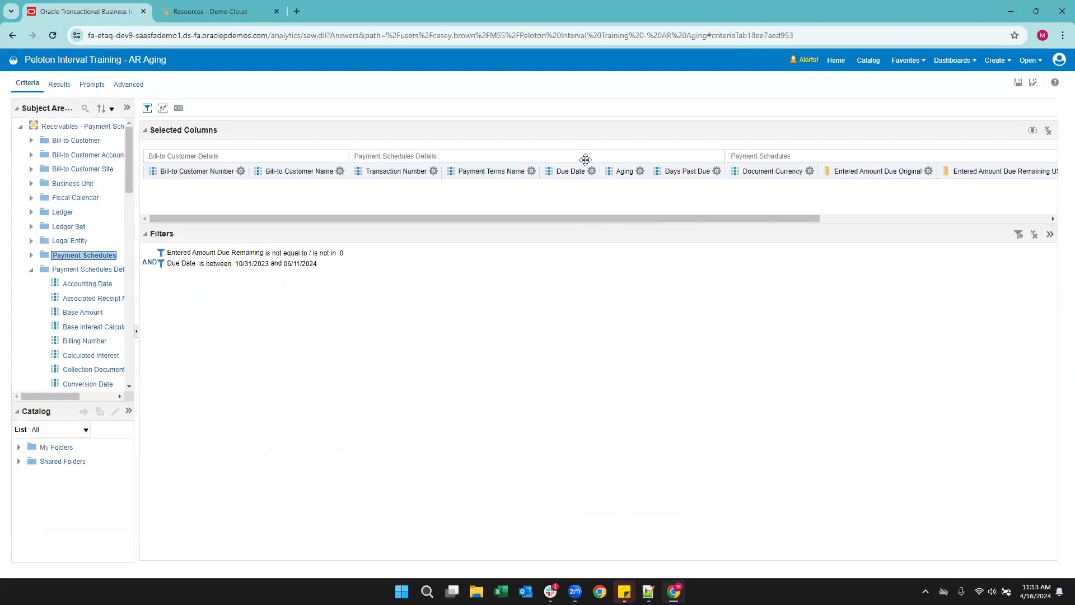
click(581, 205)
Step: Add a bin to the Aging column for values less than or equal to 0
click(641, 171)
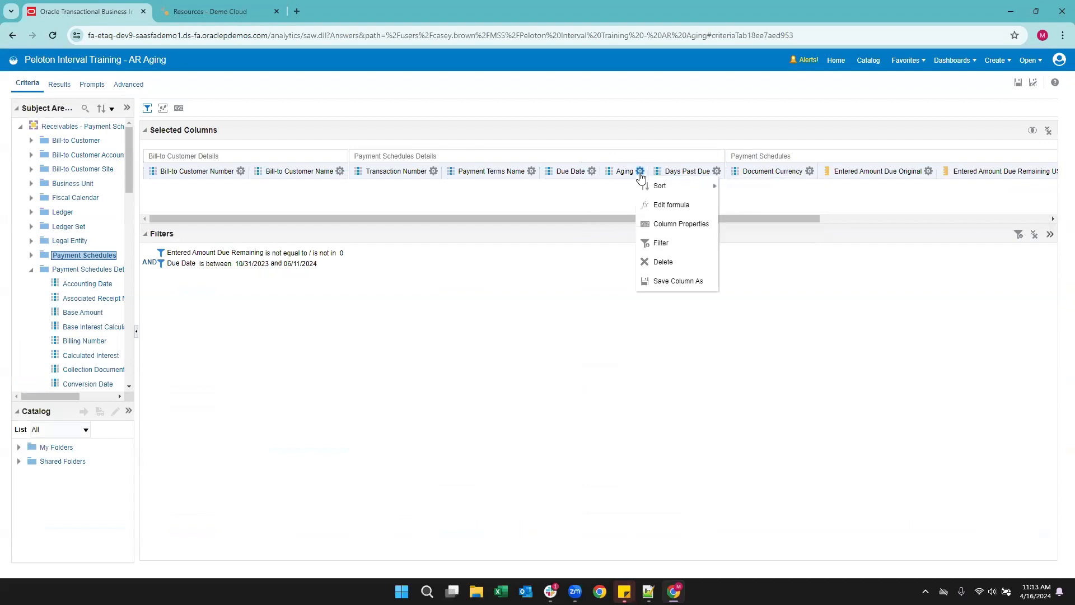
click(663, 204)
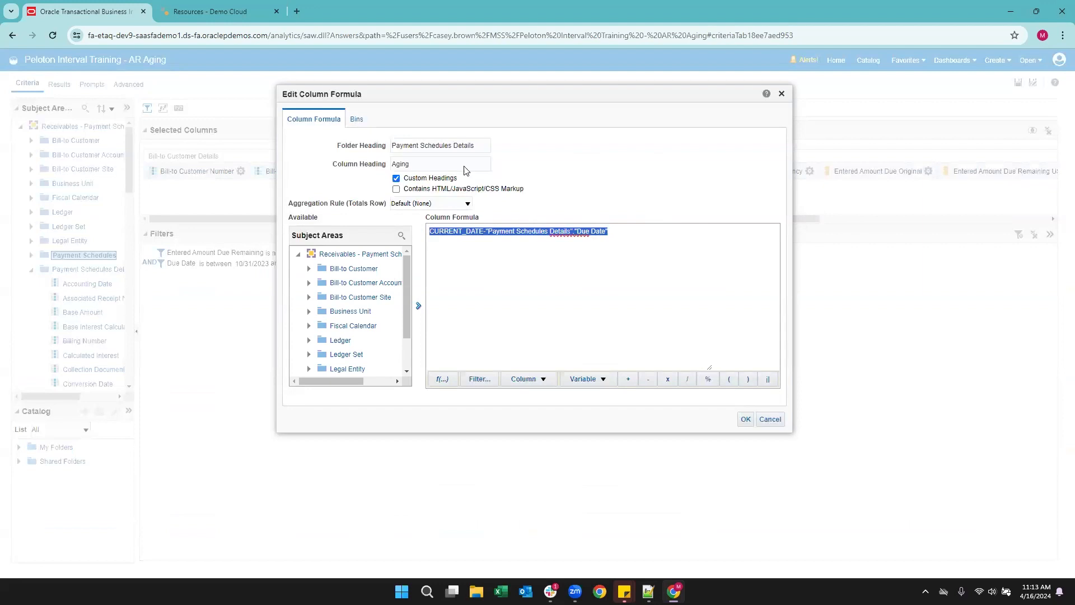
click(358, 120)
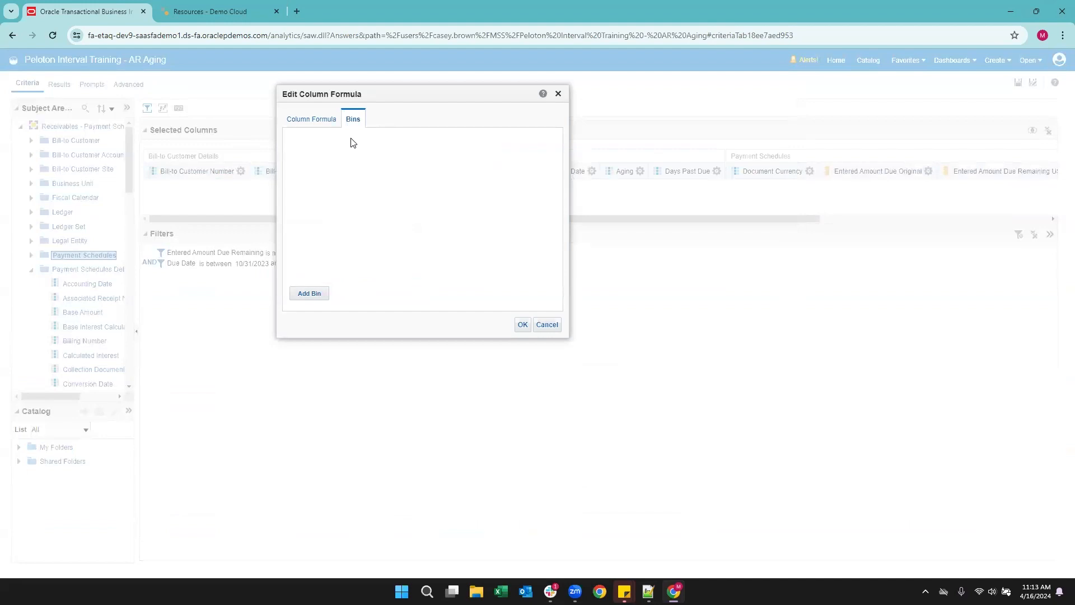
click(311, 295)
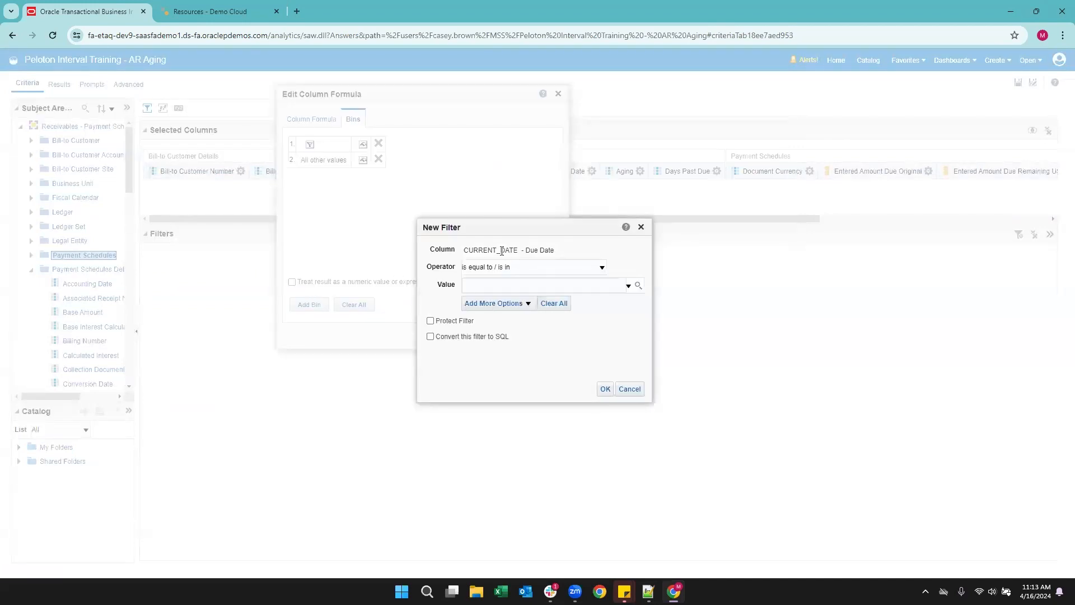
click(601, 268)
click(601, 268)
click(601, 268)
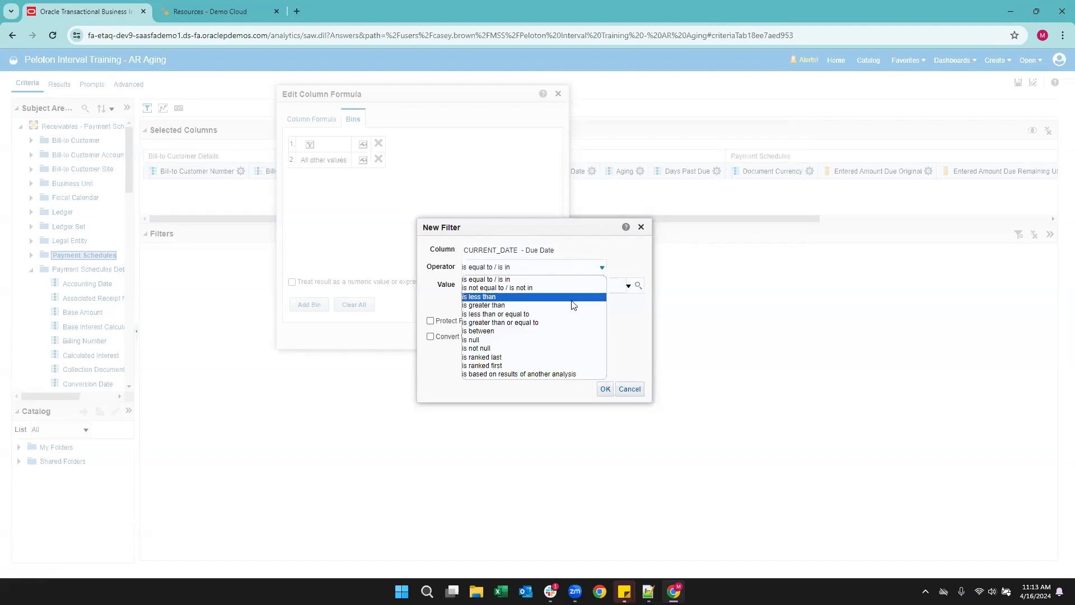
click(544, 318)
click(515, 286)
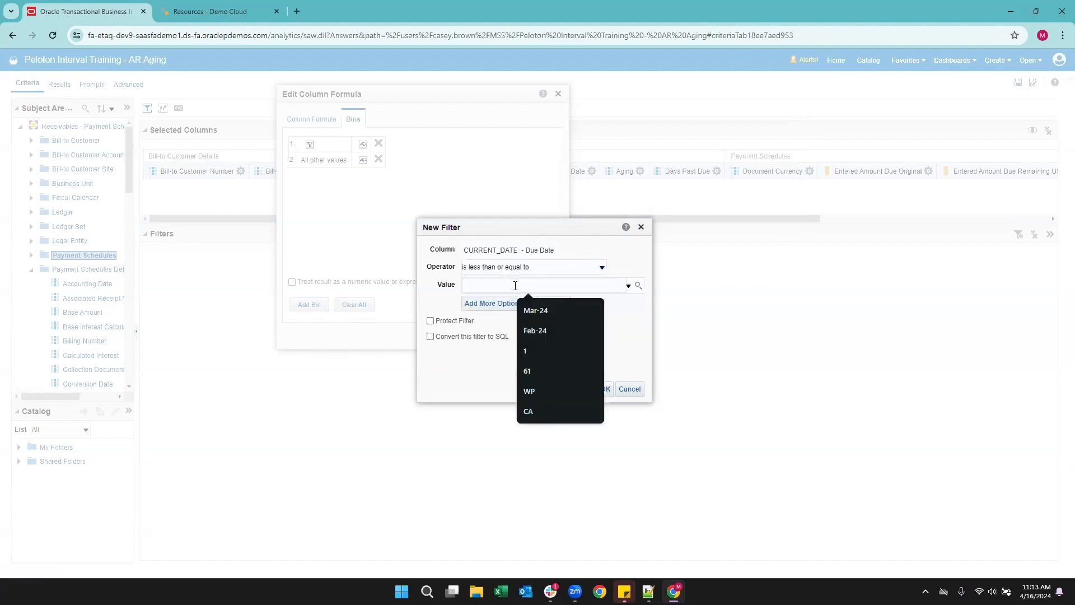
text(0)
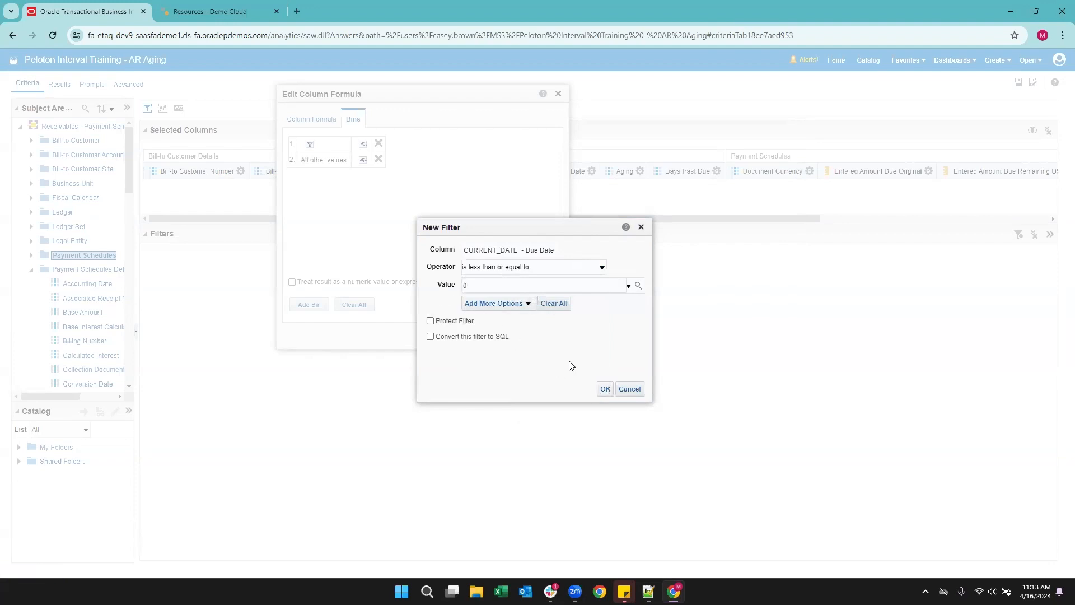
click(605, 389)
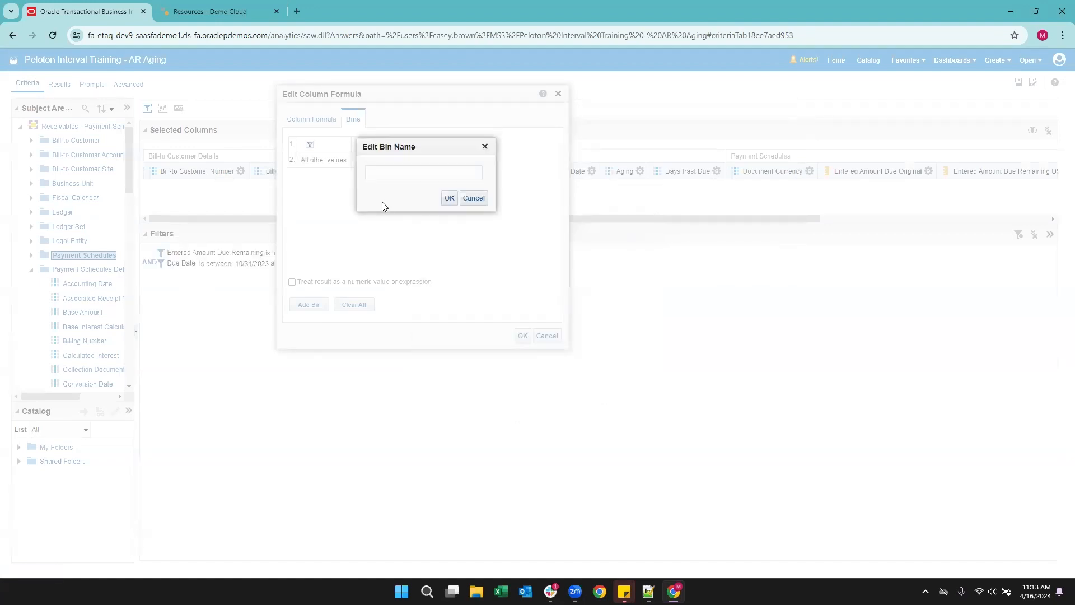
Step: Name the first Aging bin "Current"
click(383, 174)
text(Curre)
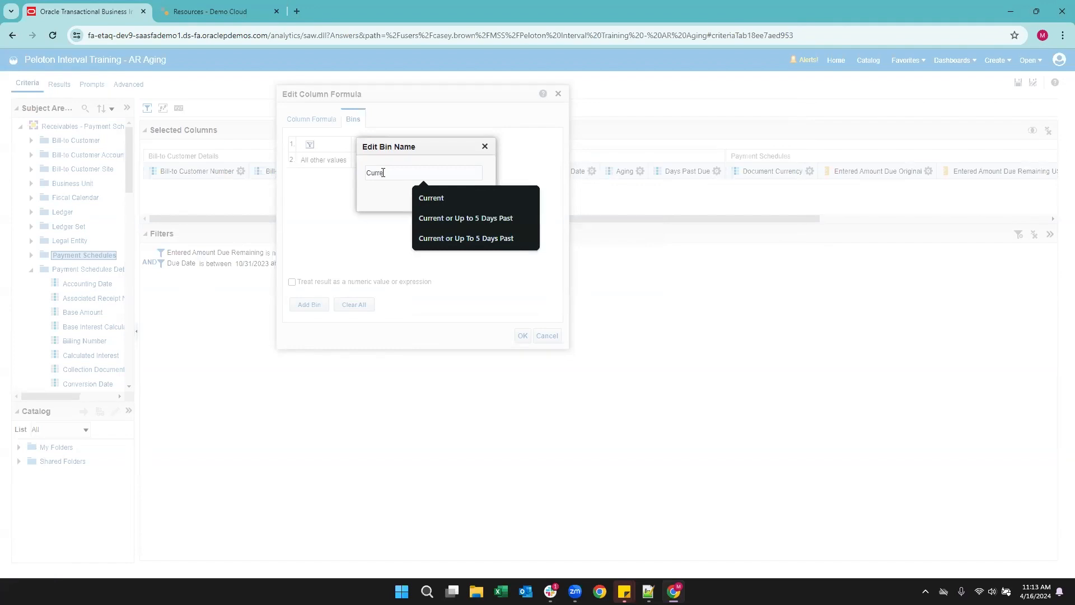
text(nt)
click(449, 198)
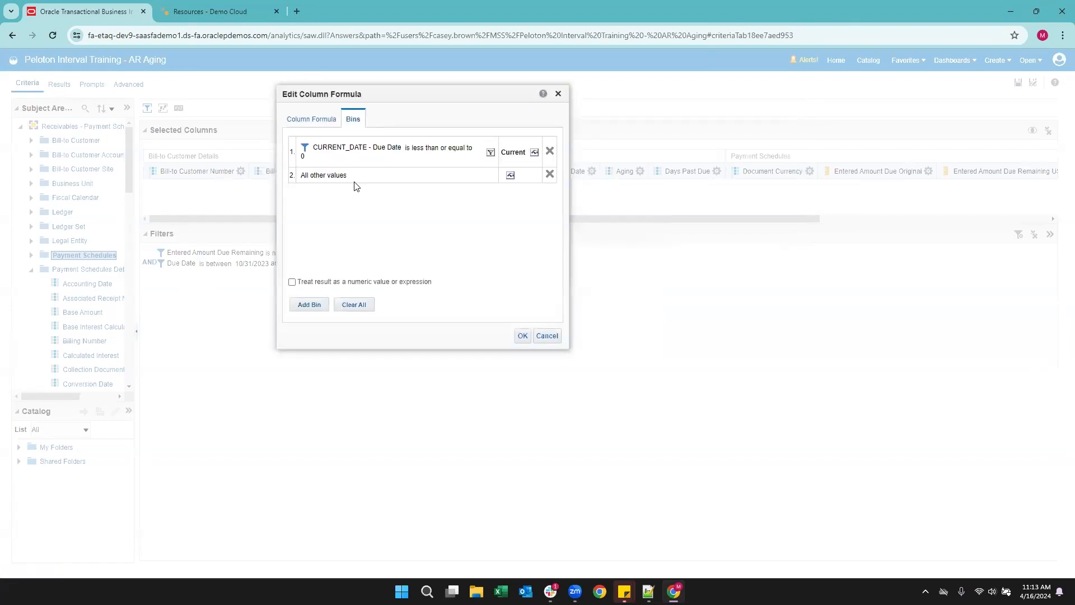
Step: Add a second bin to the Aging column for values between 1 and 30
click(309, 305)
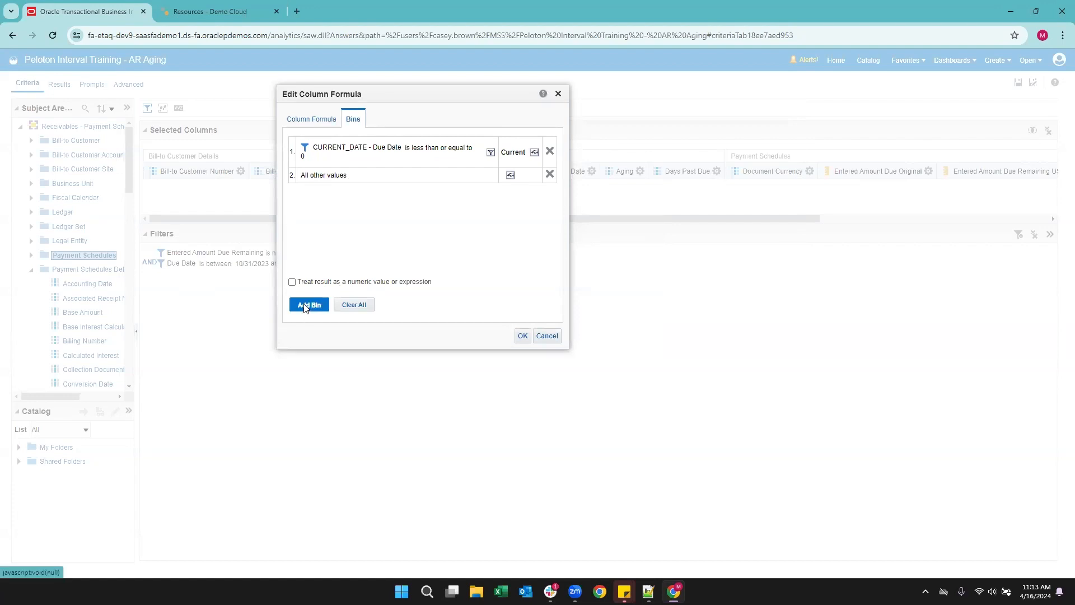
click(602, 267)
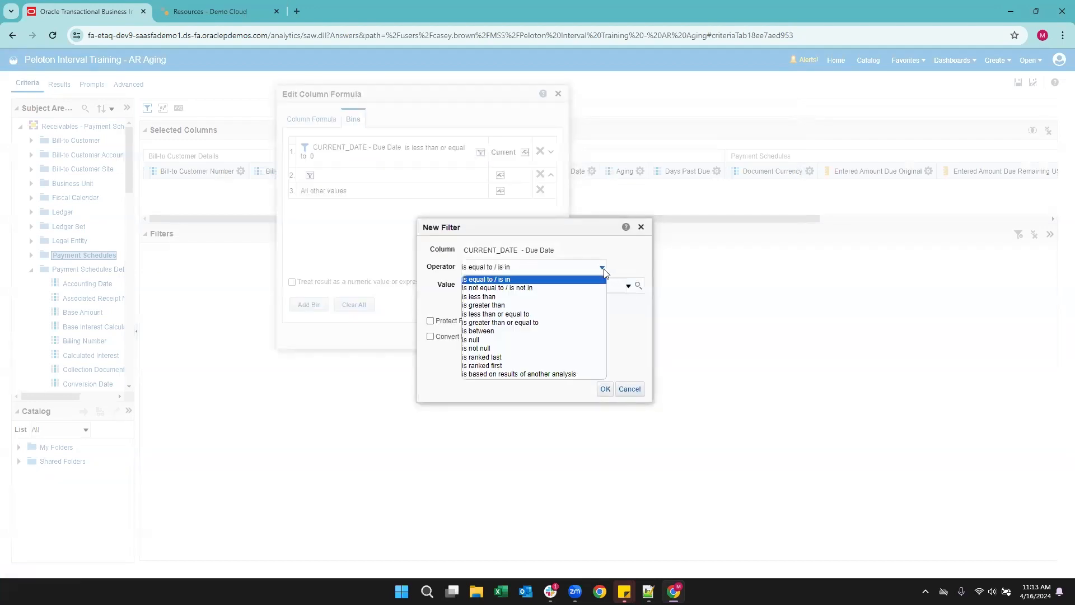
click(530, 332)
click(502, 289)
text(1)
click(485, 303)
text(3)
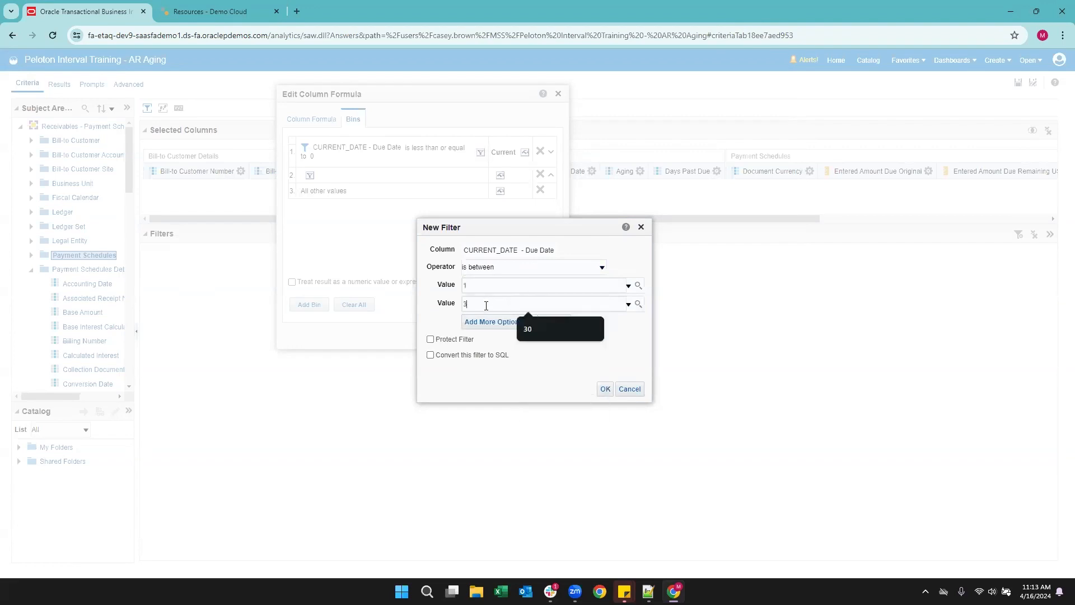
text(0)
click(605, 389)
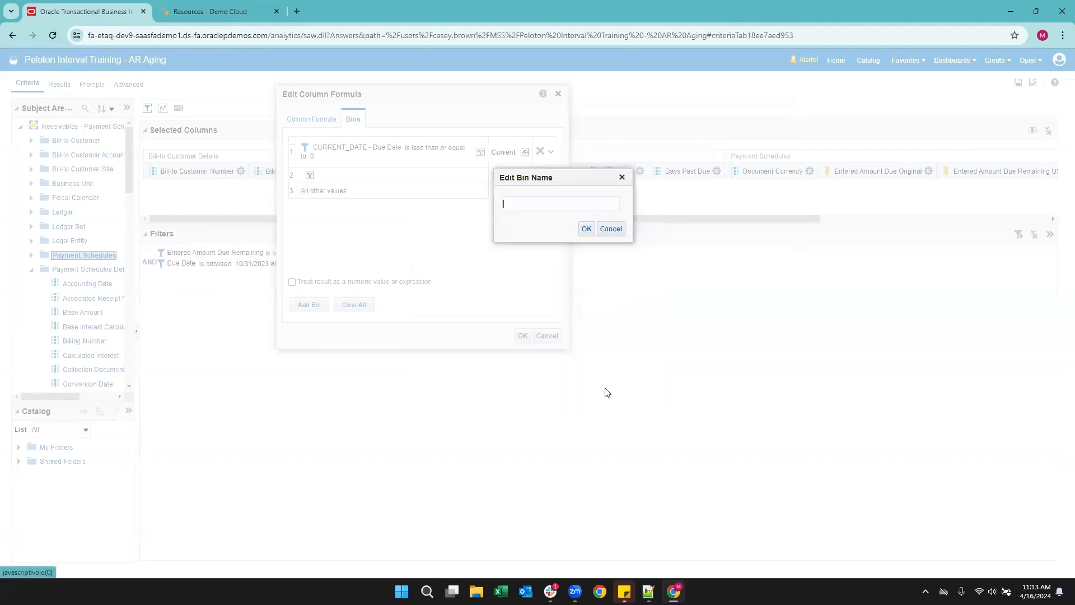
Step: Name the bin for values between 1 and 30 "1-30 Days Past Due"
click(536, 203)
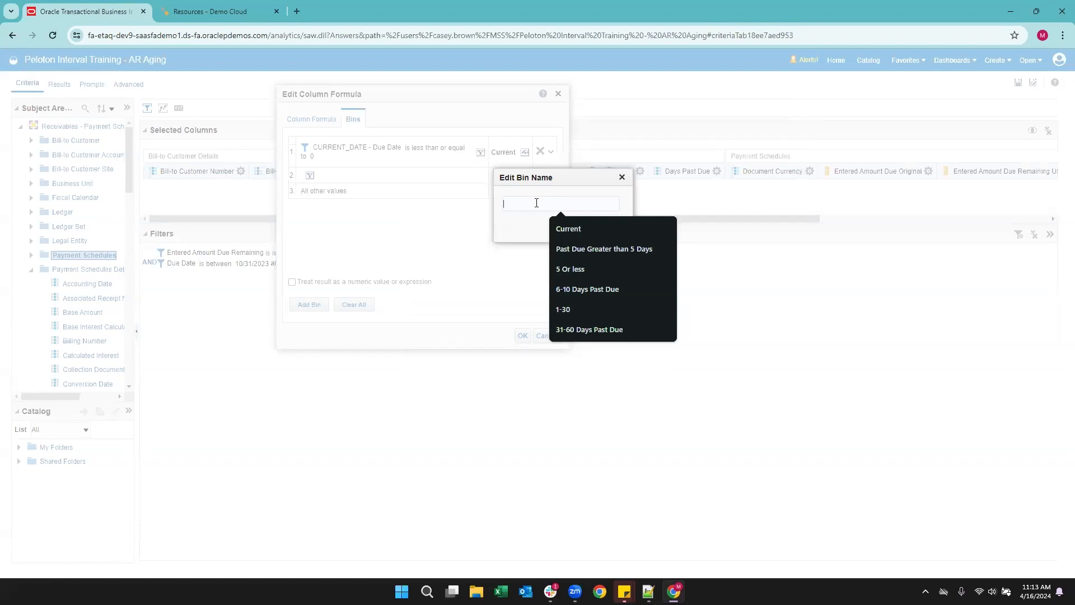
text(1-30 Days Past Due)
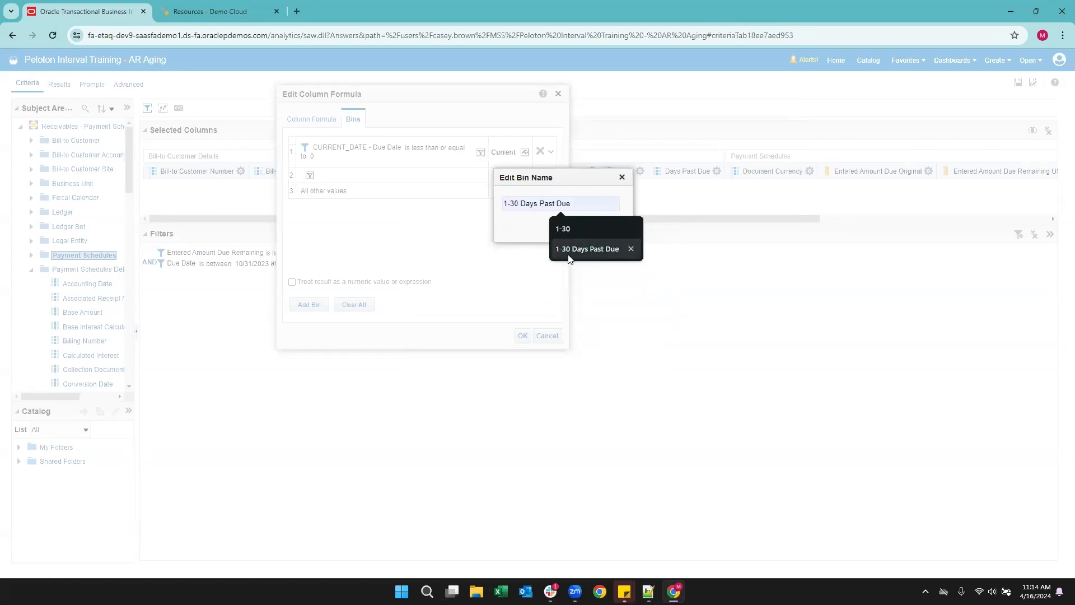
click(568, 249)
click(585, 229)
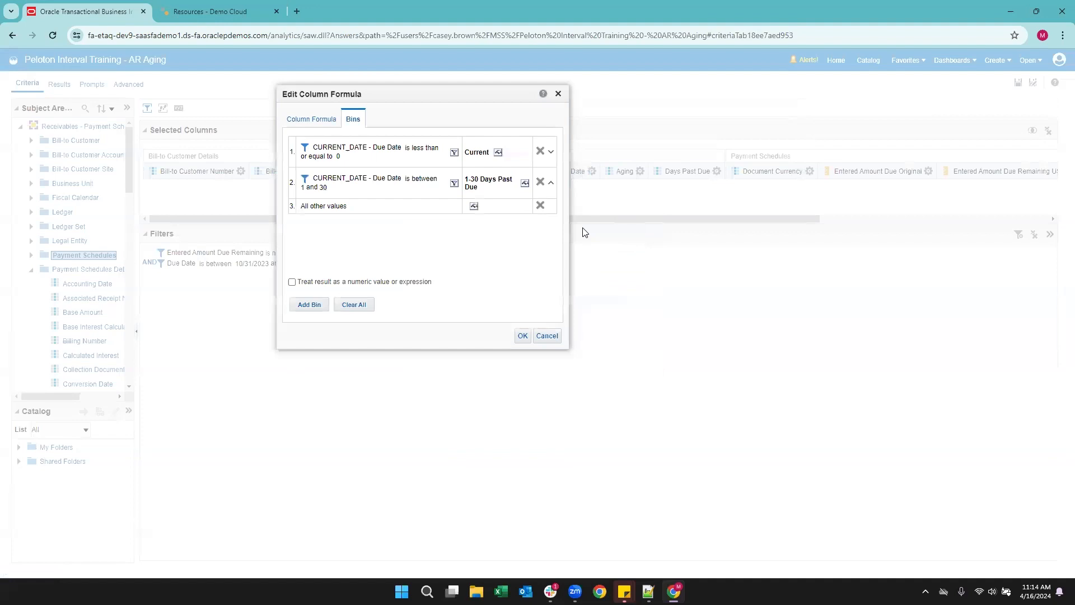
Step: Add a third bin to the Aging column for values between 31 and 90
click(308, 308)
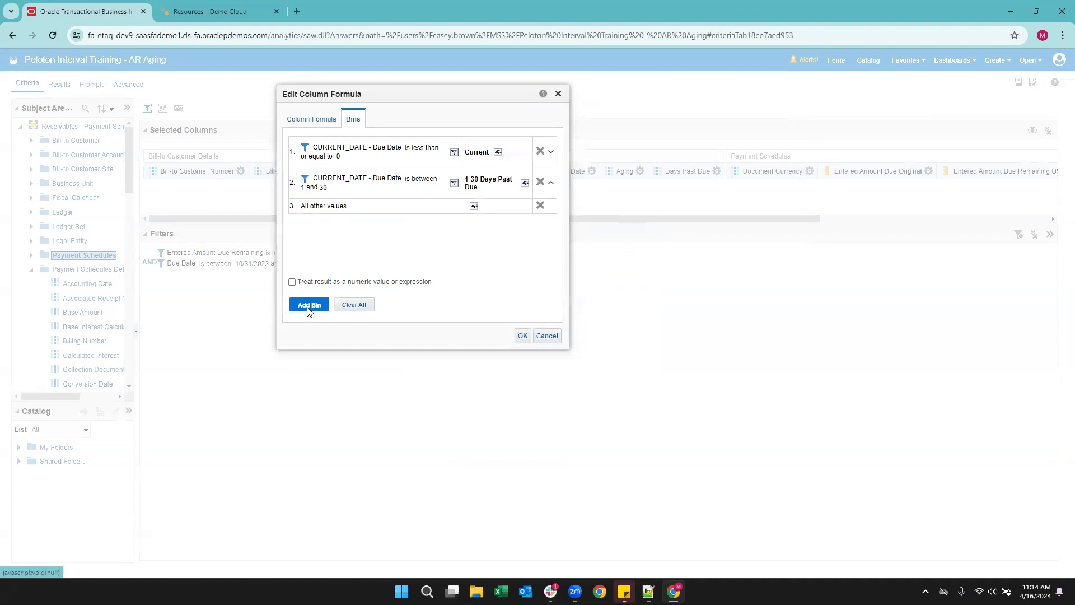
click(519, 283)
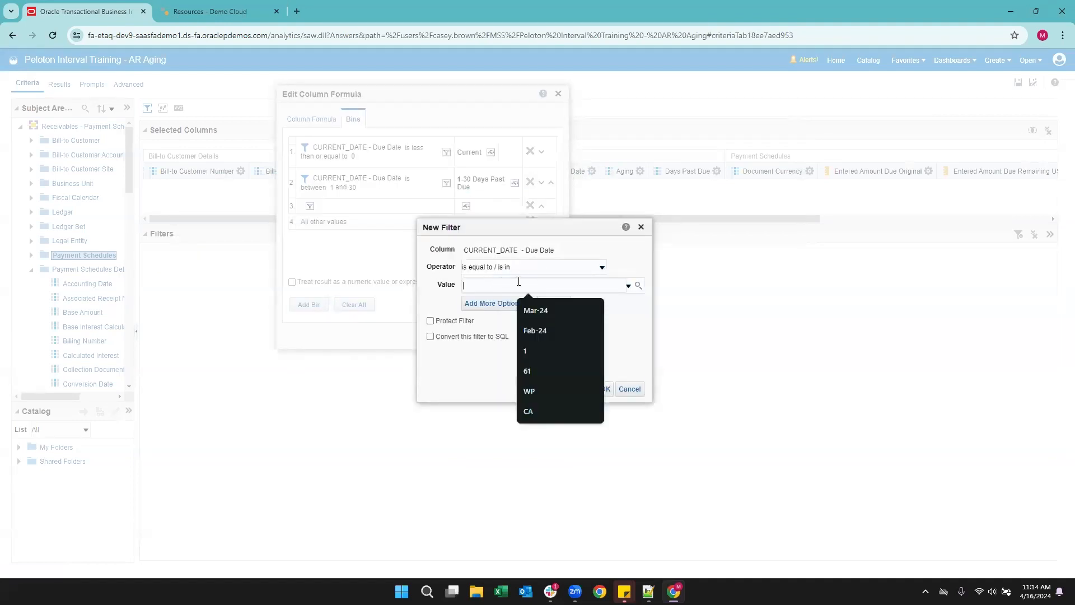
click(522, 270)
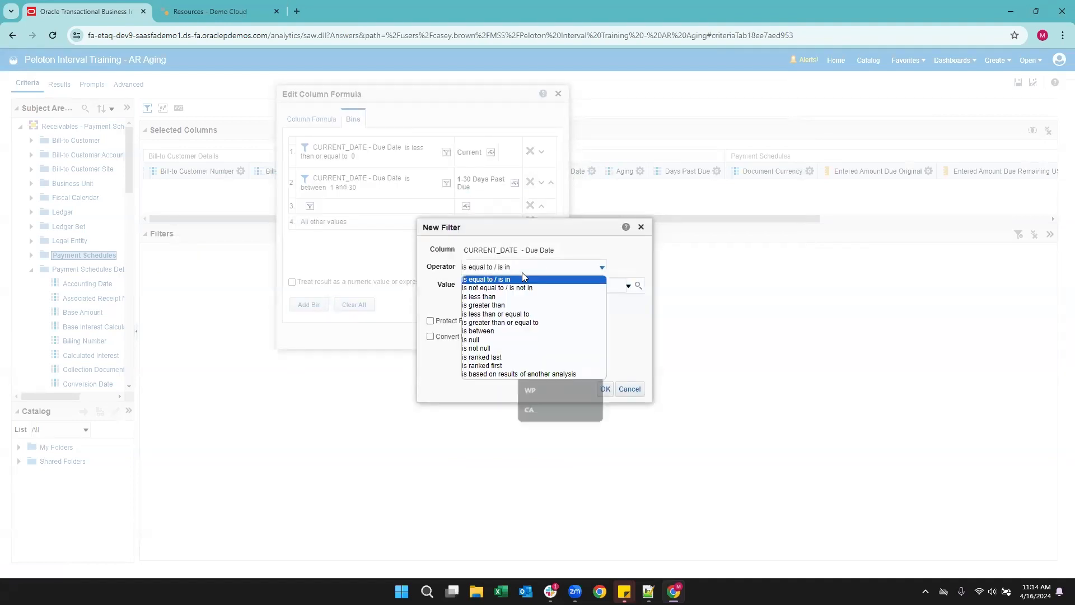
click(512, 331)
click(492, 284)
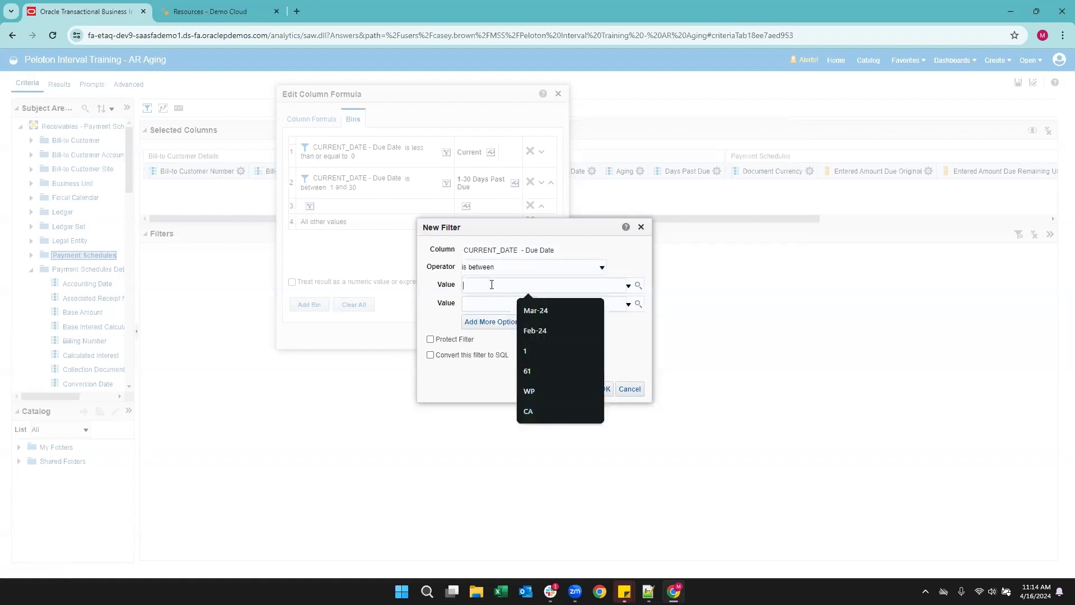
text(31-)
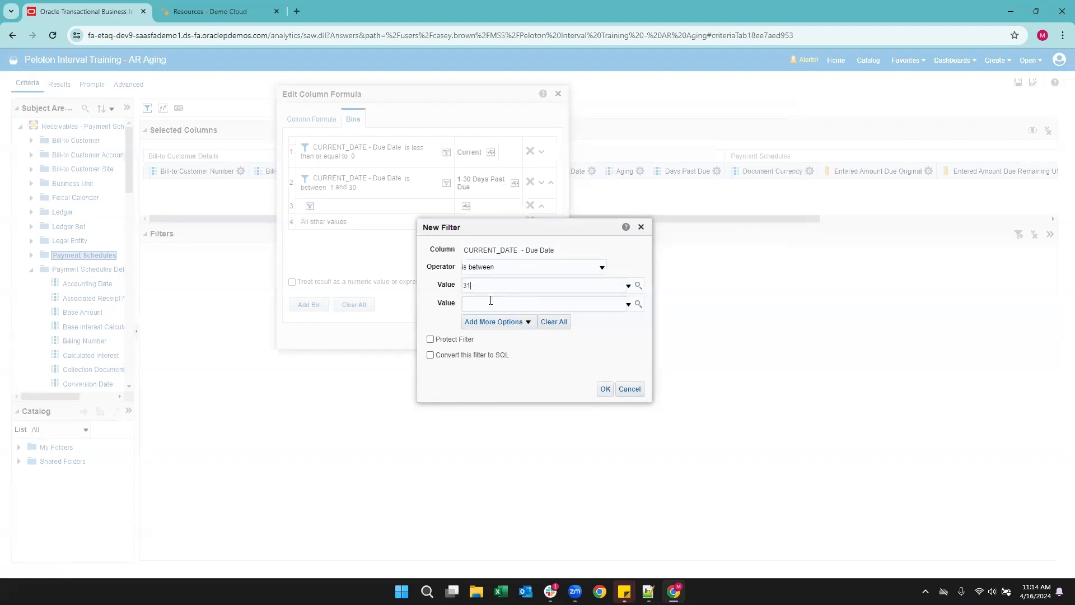
click(490, 302)
text(90)
click(605, 389)
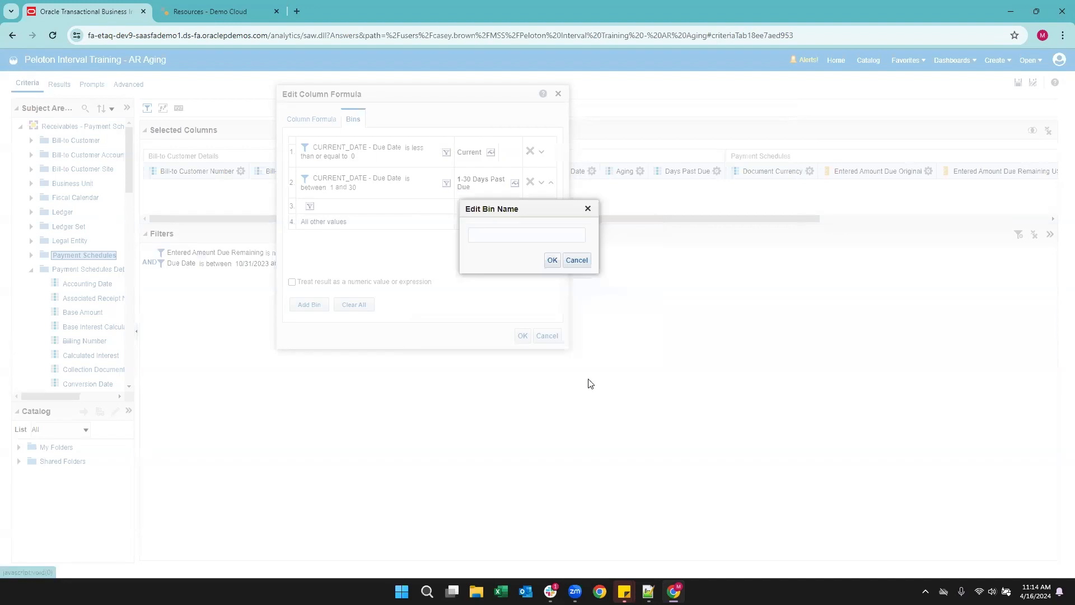
Step: Name the bin for values between 31 and 90 "31-90 Days Past Due"
click(528, 235)
text(31-90 Days Past Due)
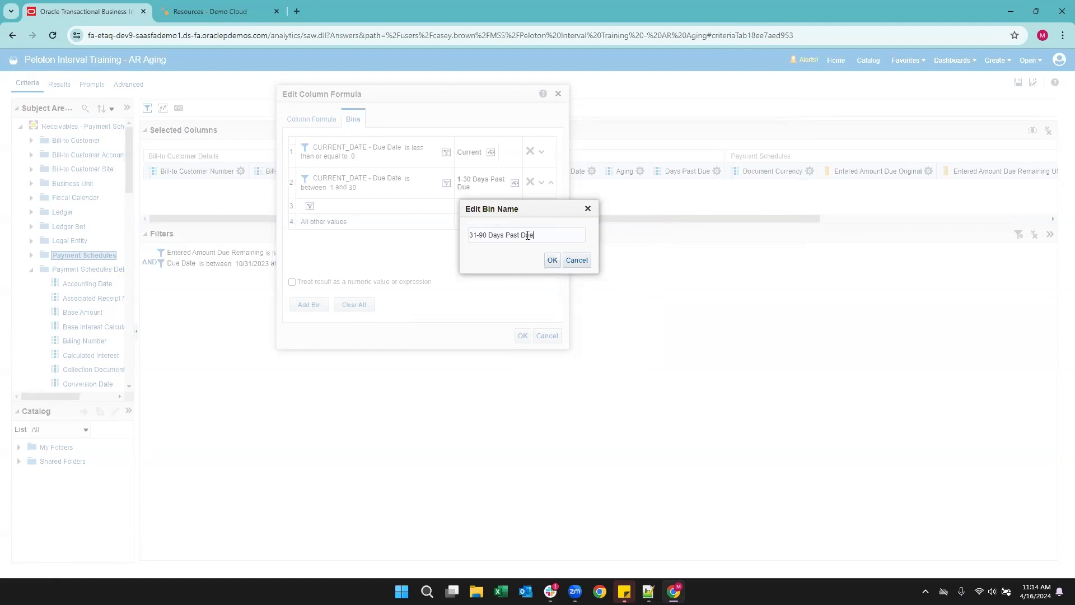
click(552, 260)
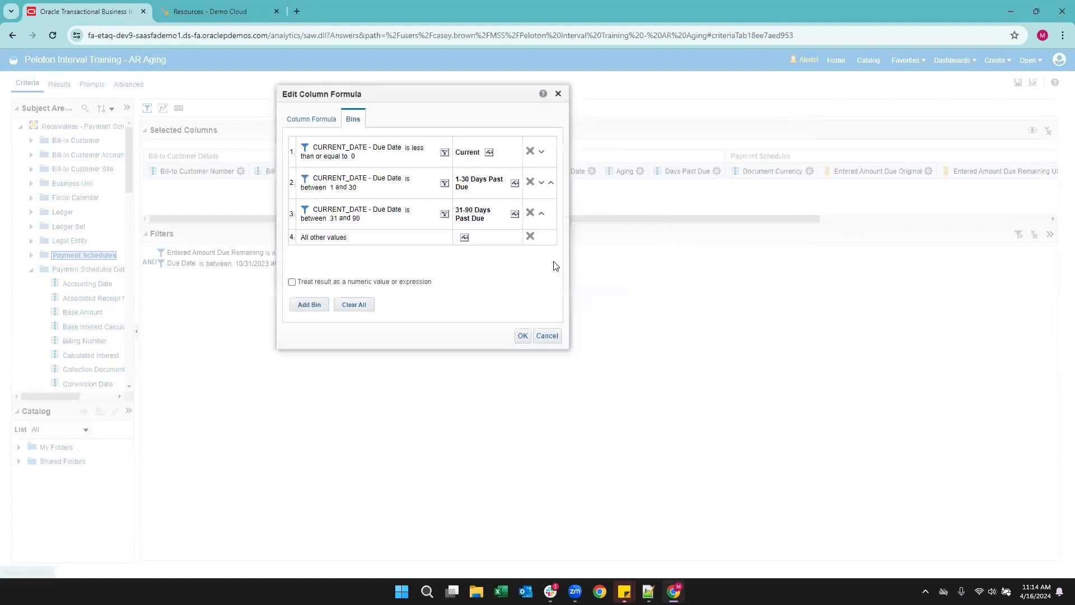
Step: Add a fourth bin to the Aging column for values between 91 and 120
click(318, 305)
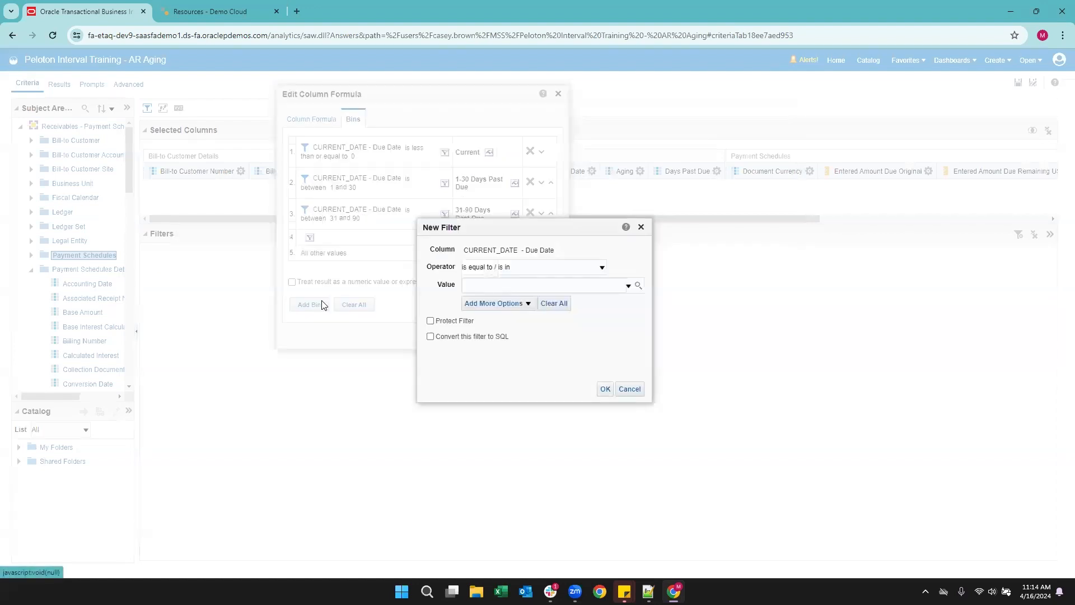
click(567, 278)
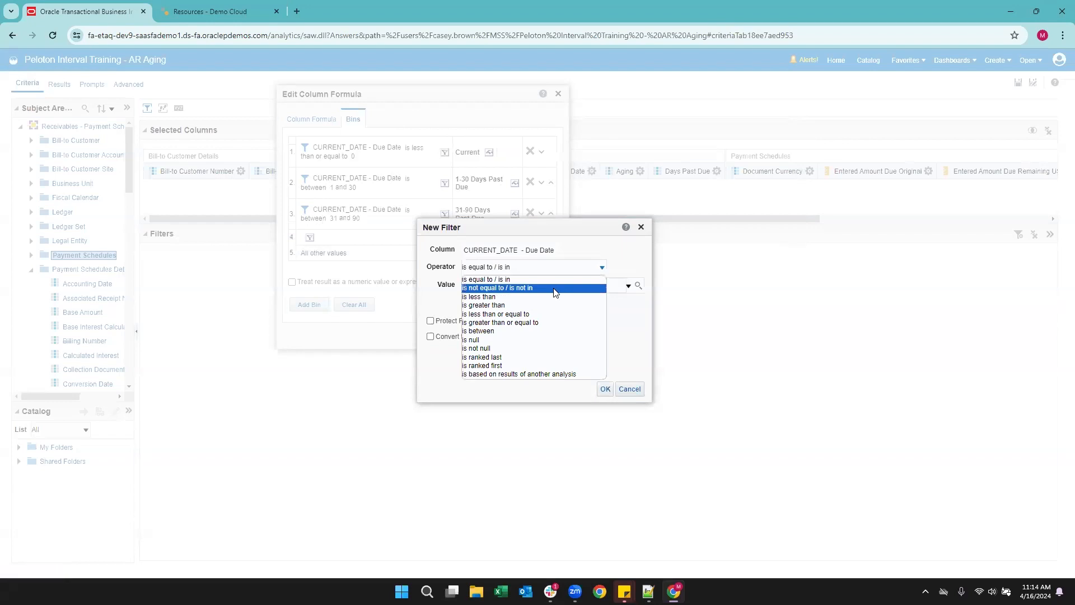
click(504, 331)
click(493, 285)
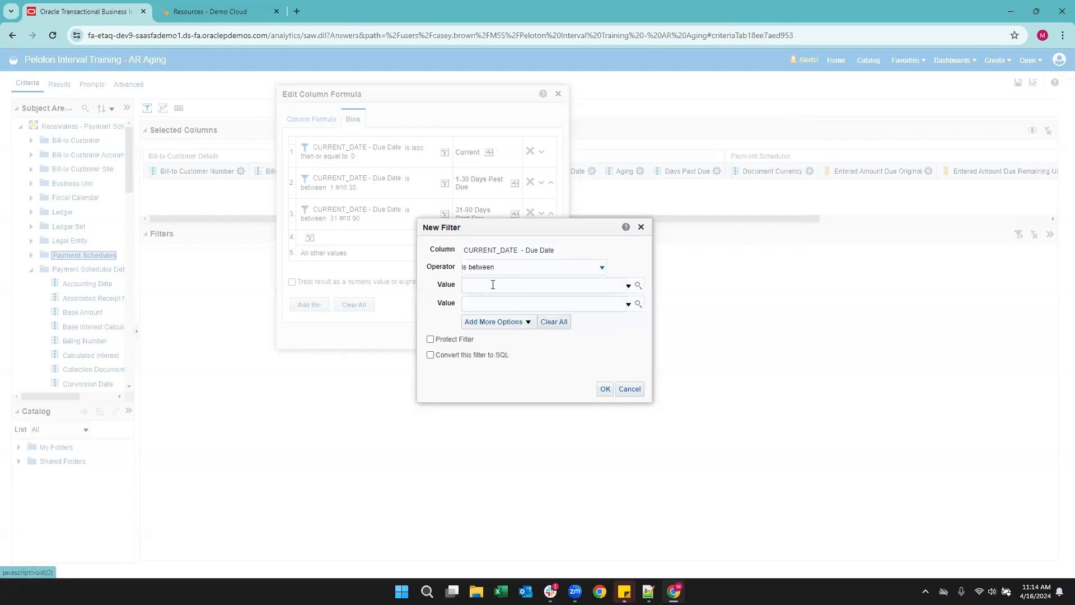
text(91)
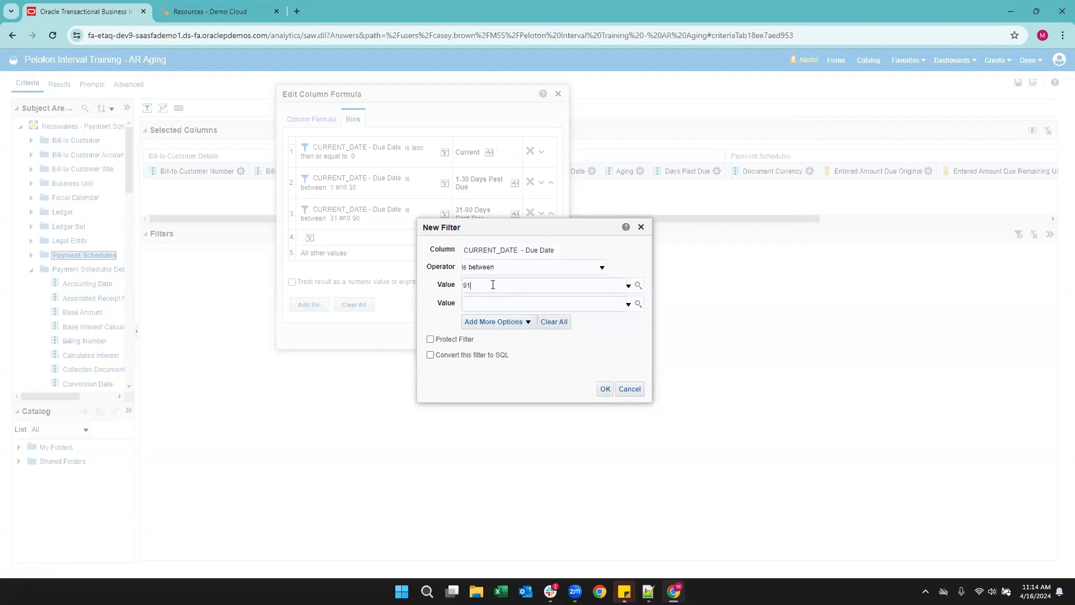
click(478, 304)
text(120)
click(607, 389)
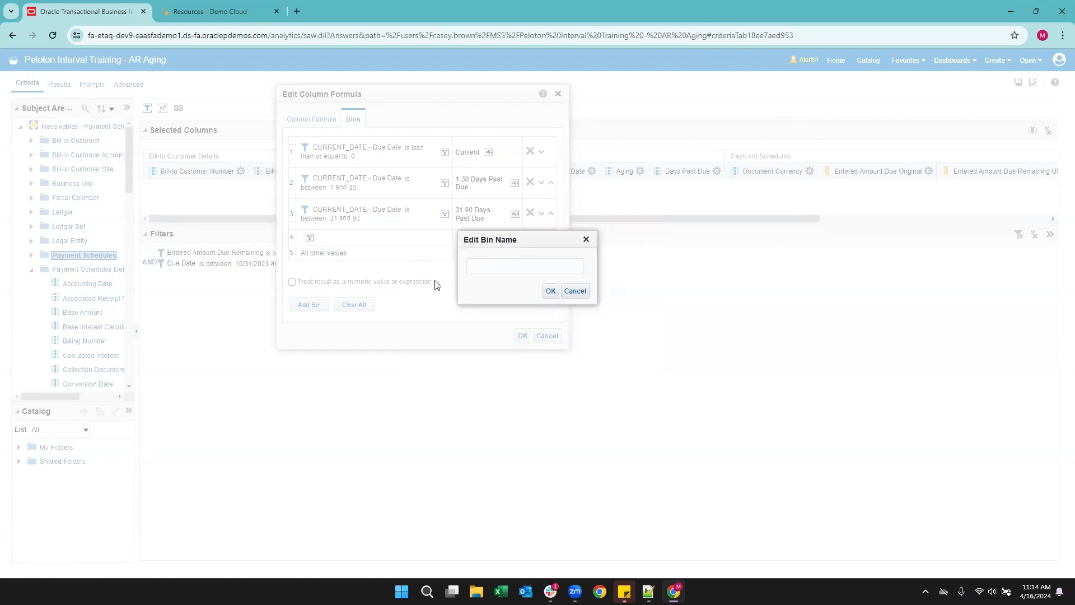
Step: Name the bin for values between 91 and 120 "91-120 Days Past Due"
click(494, 264)
text(91-120)
click(551, 291)
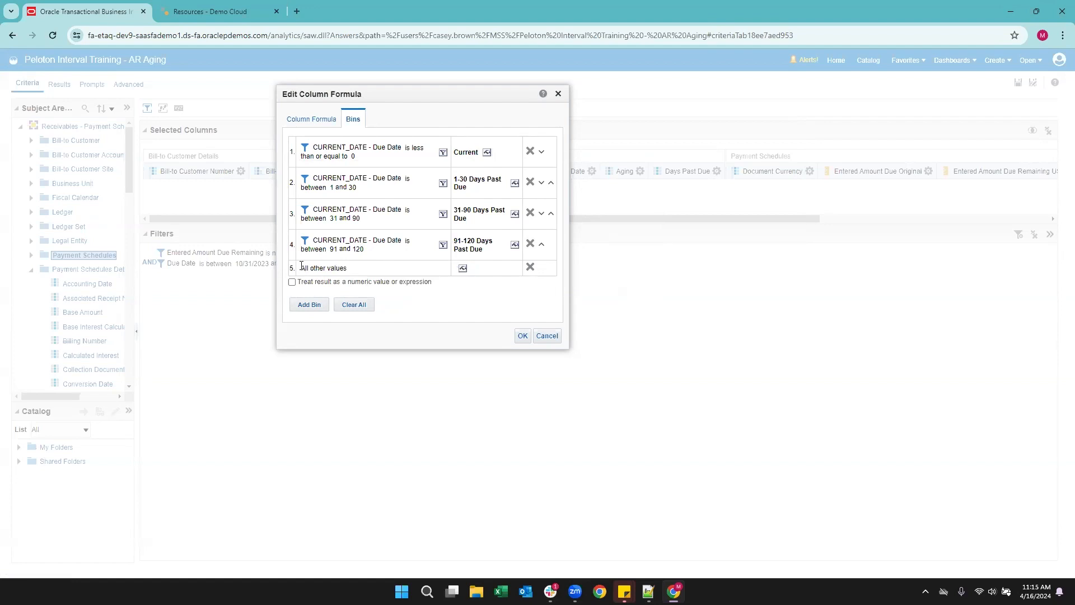
Step: Name the bin for all other values "121+ Days Past Due" and apply the bins to the Aging column
drag(301, 268, 359, 272)
click(362, 274)
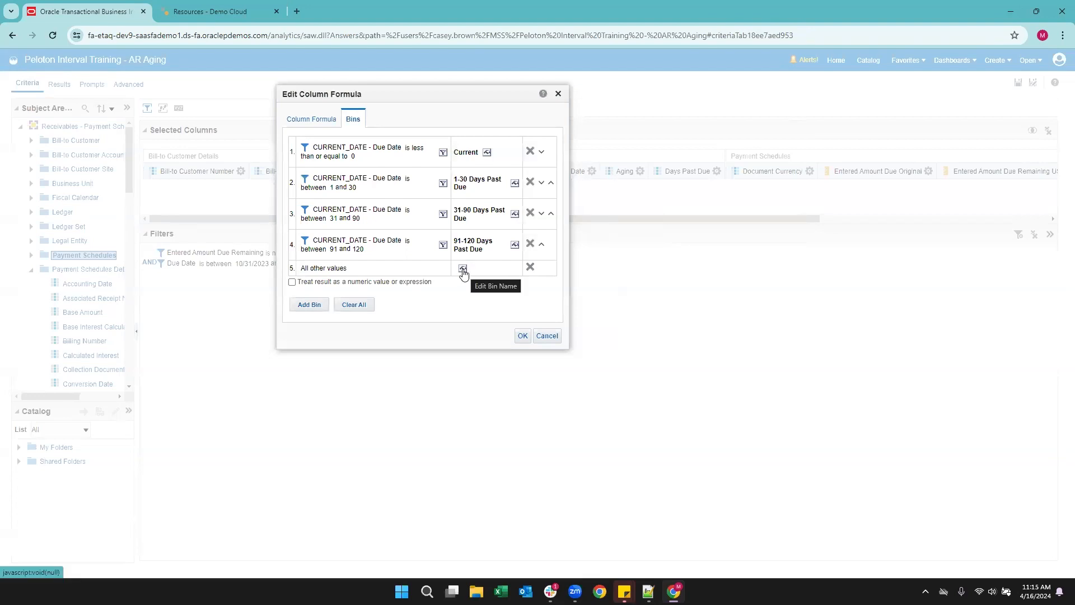
click(463, 269)
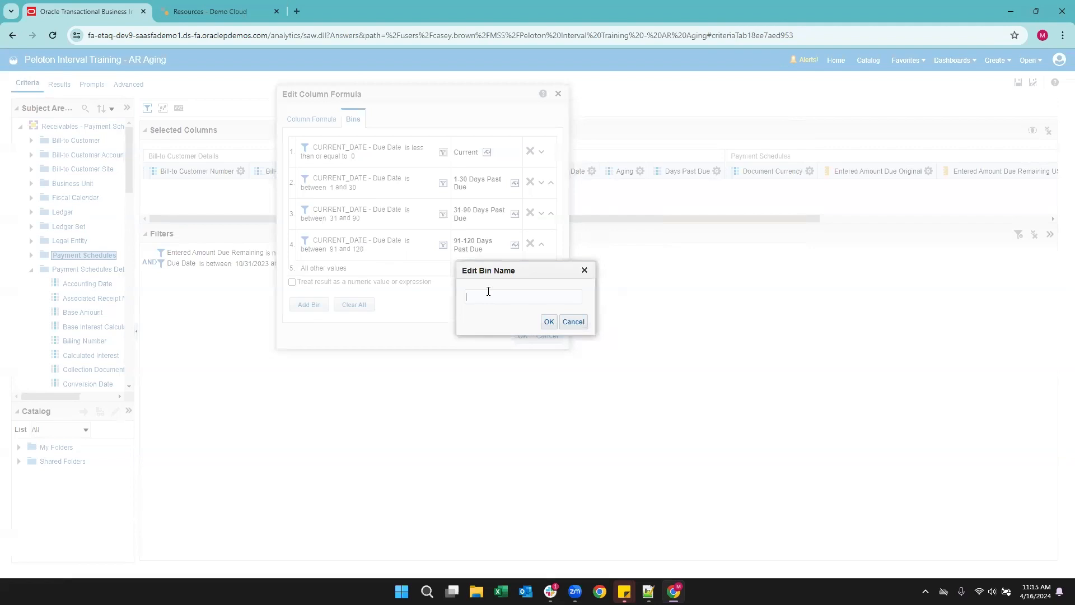
text(121+ Days Past Due)
click(548, 322)
scroll(415, 257, down, 1)
scroll(416, 257, up, 1)
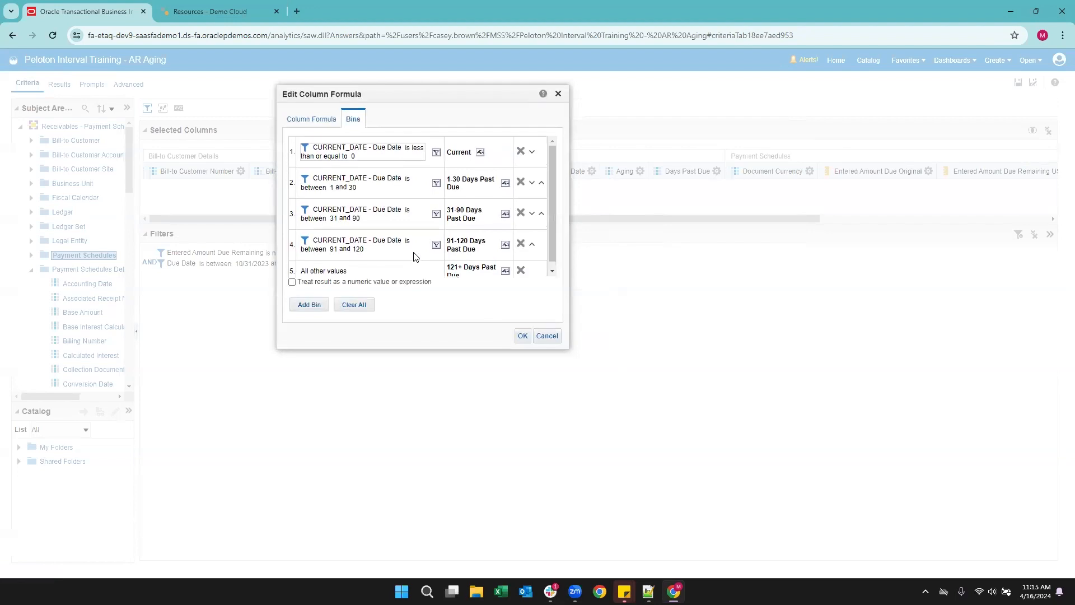
click(522, 336)
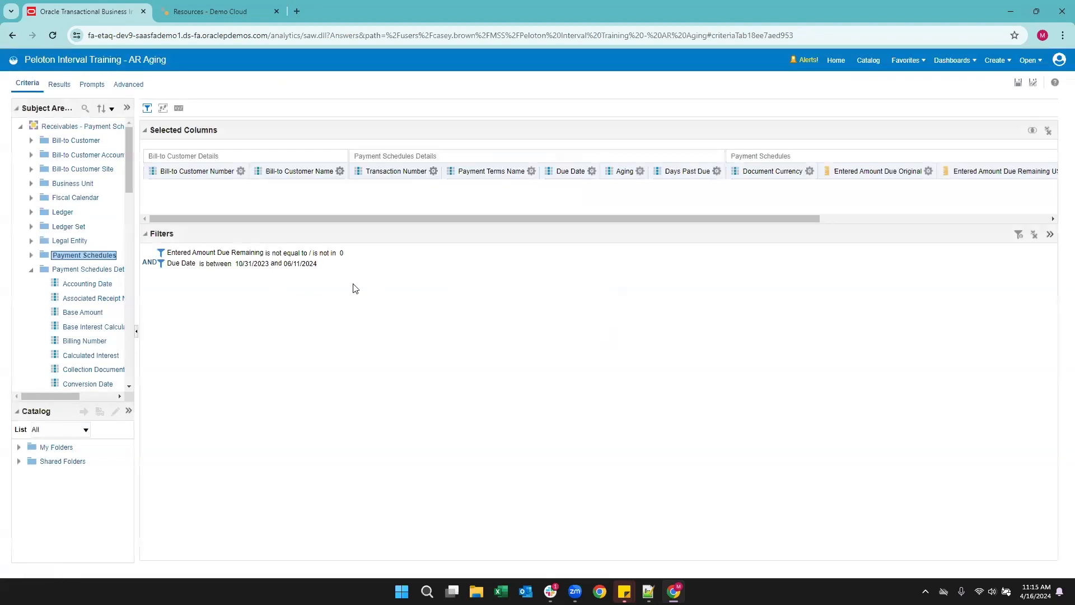
Step: Save the analysis and check the Aging bin assigned to each transaction in the results table
click(1017, 82)
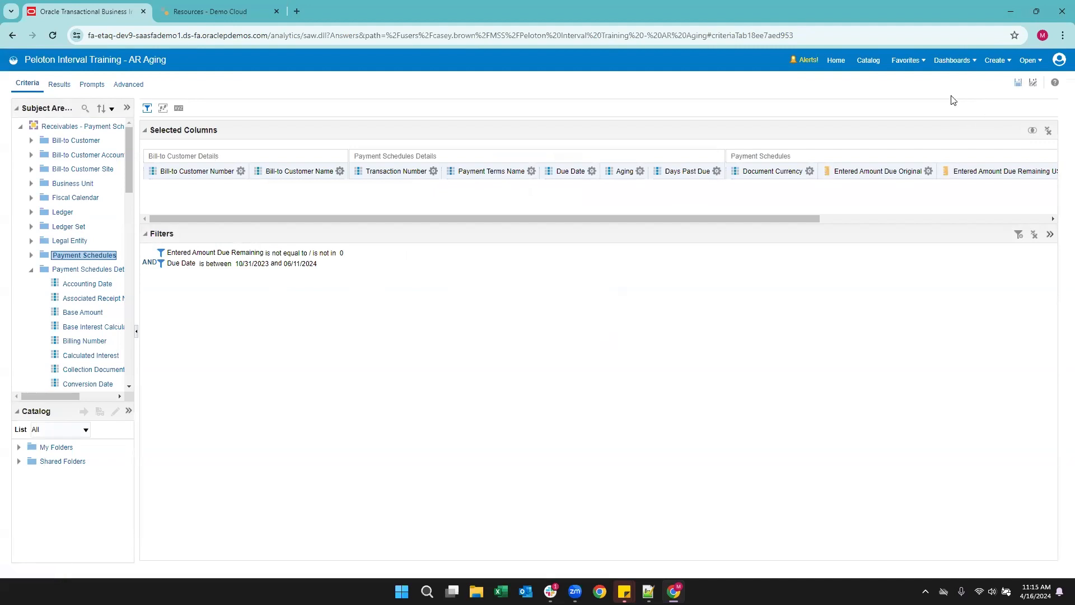
click(59, 84)
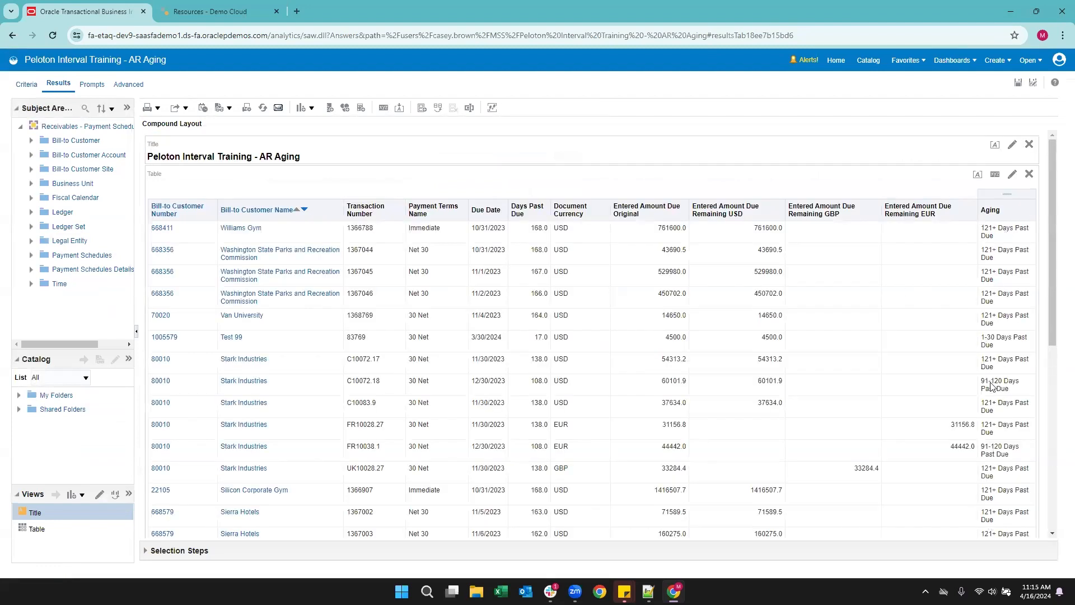
scroll(990, 387, down, 6)
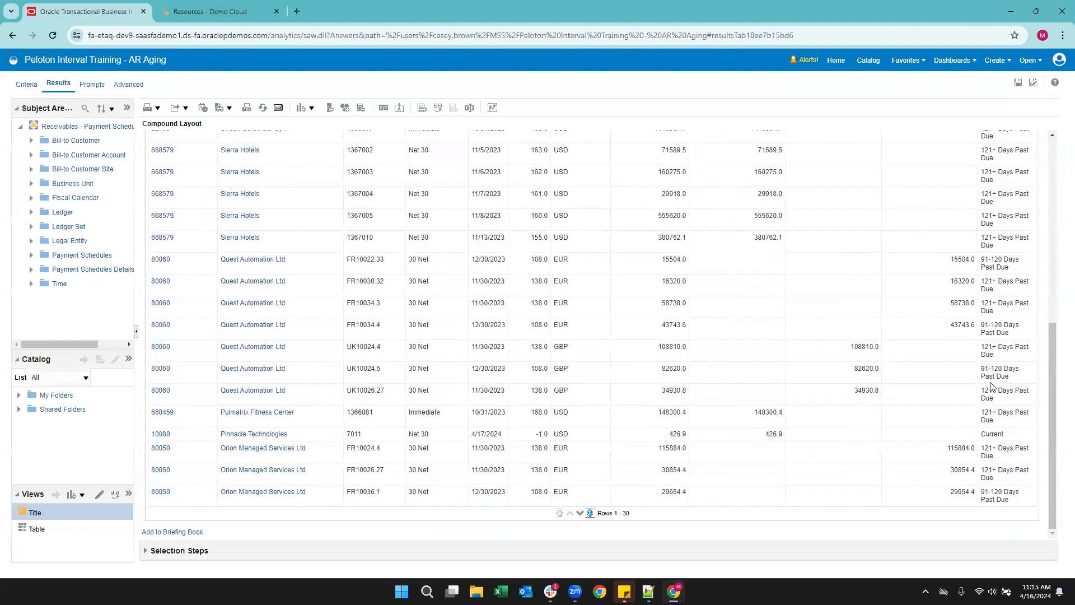
scroll(991, 386, up, 8)
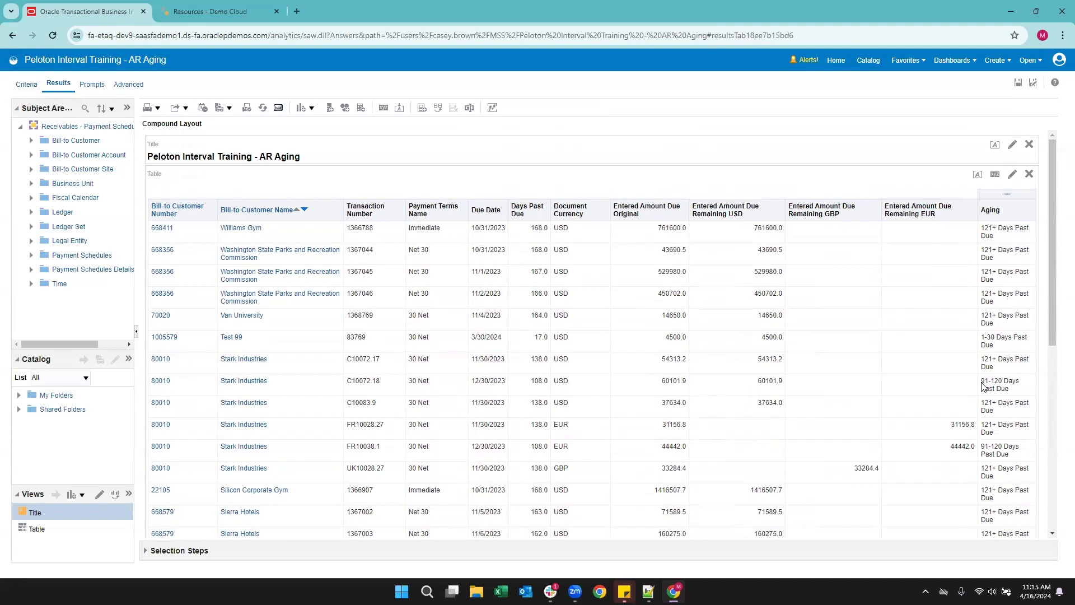
scroll(983, 386, down, 10)
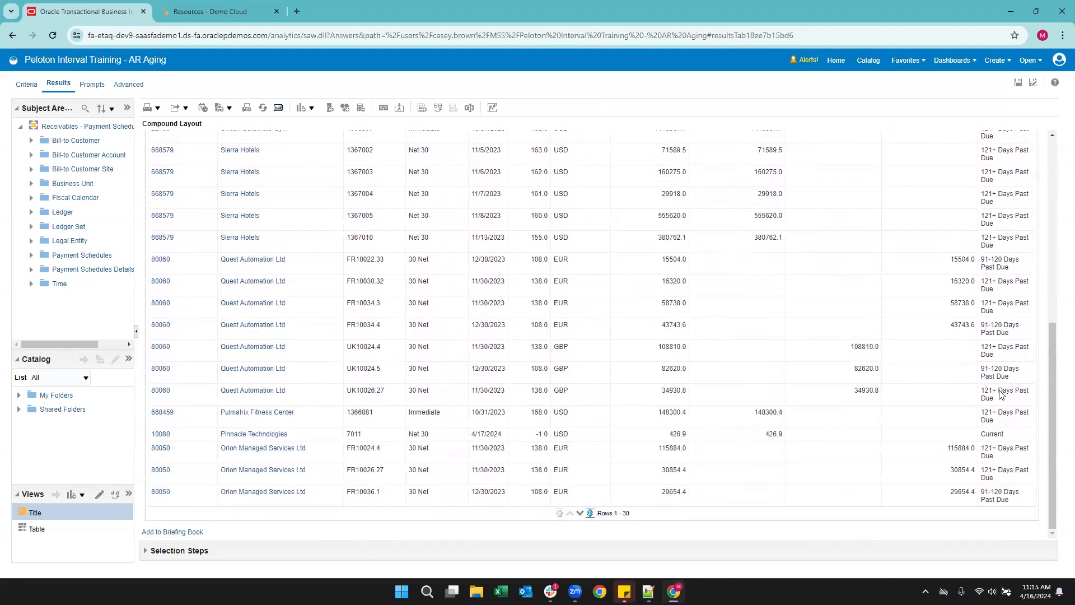
scroll(986, 359, up, 10)
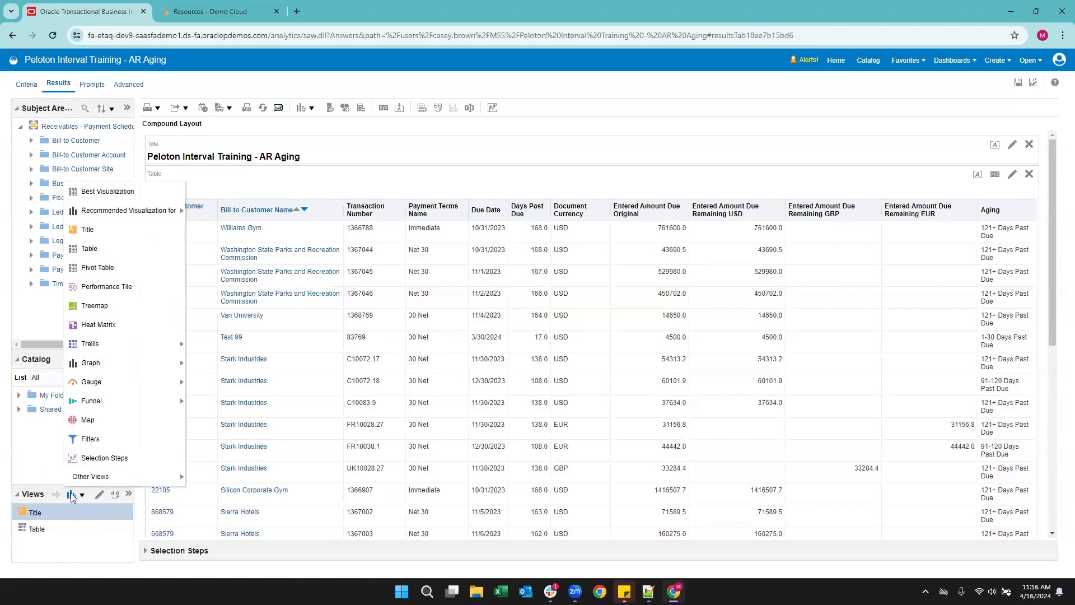
Step: Add a pivot table view to the analysis and bring up its row and measure layout
click(120, 269)
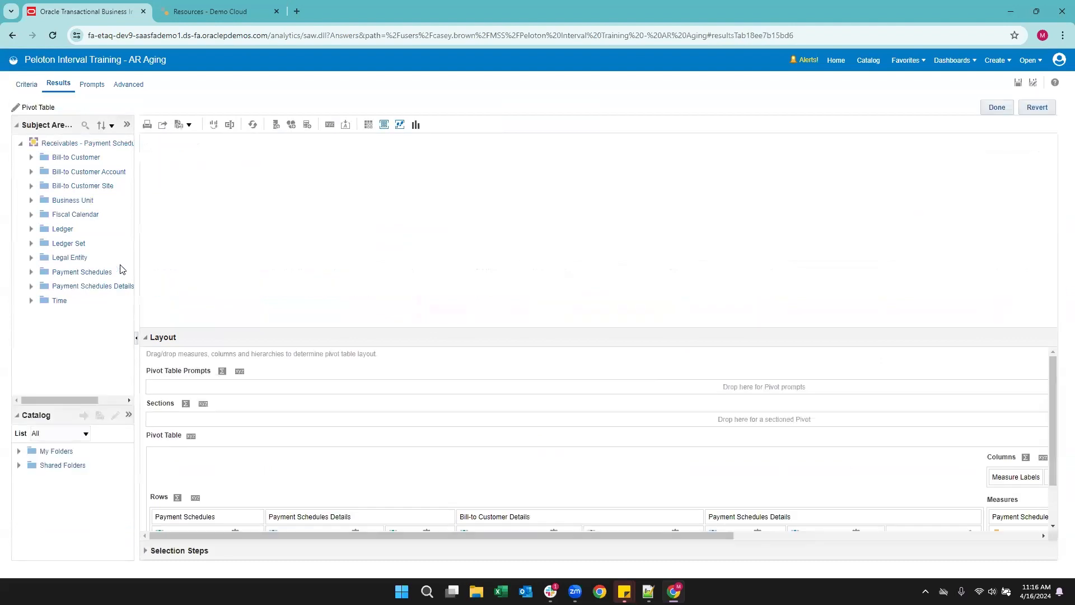
scroll(506, 460, down, 2)
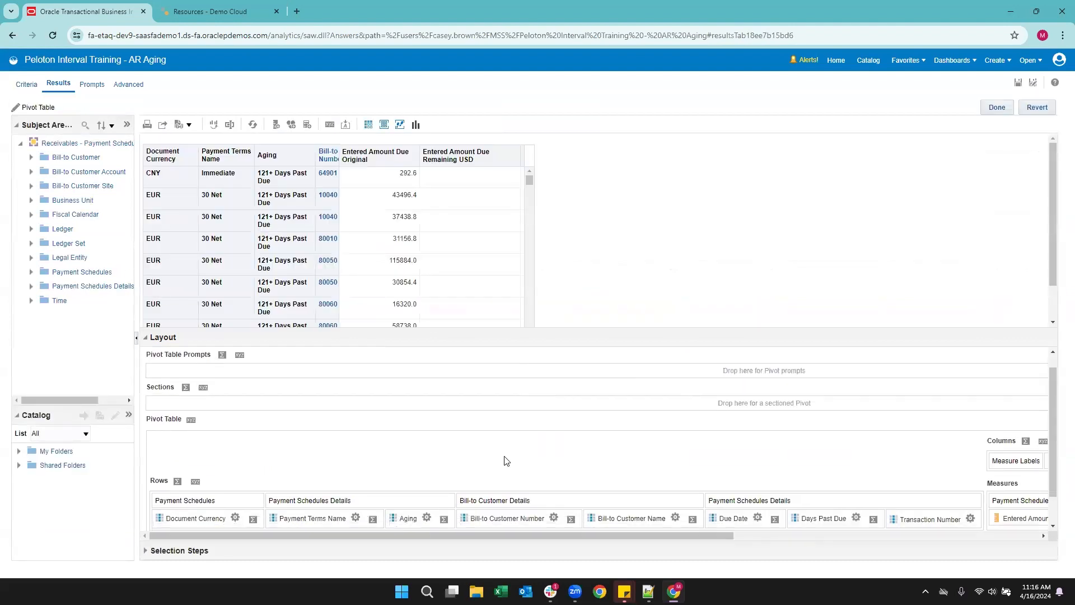
scroll(505, 460, right, 1)
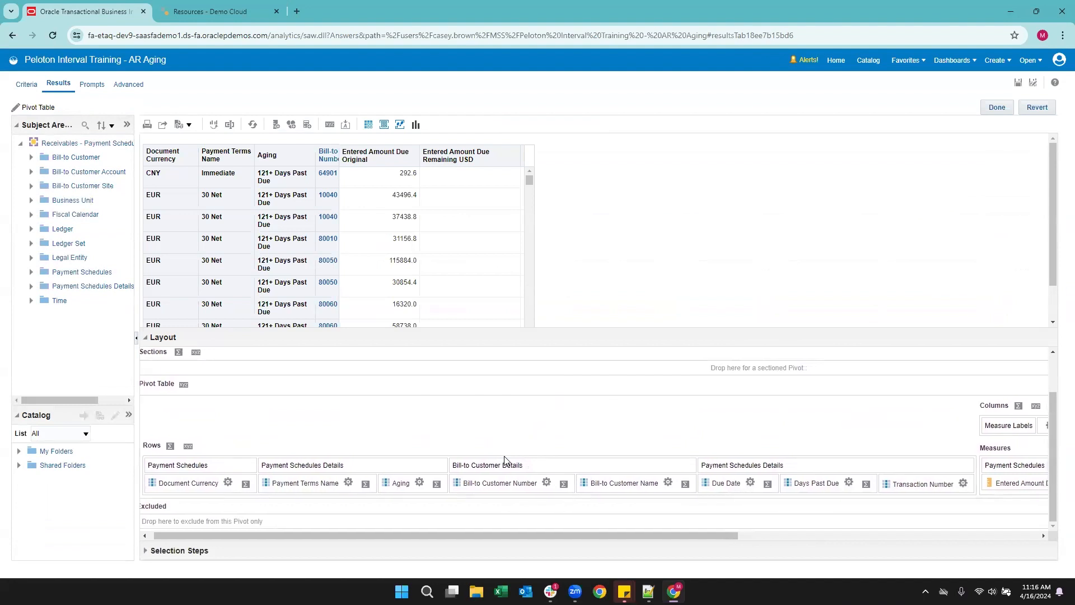
scroll(506, 460, right, 6)
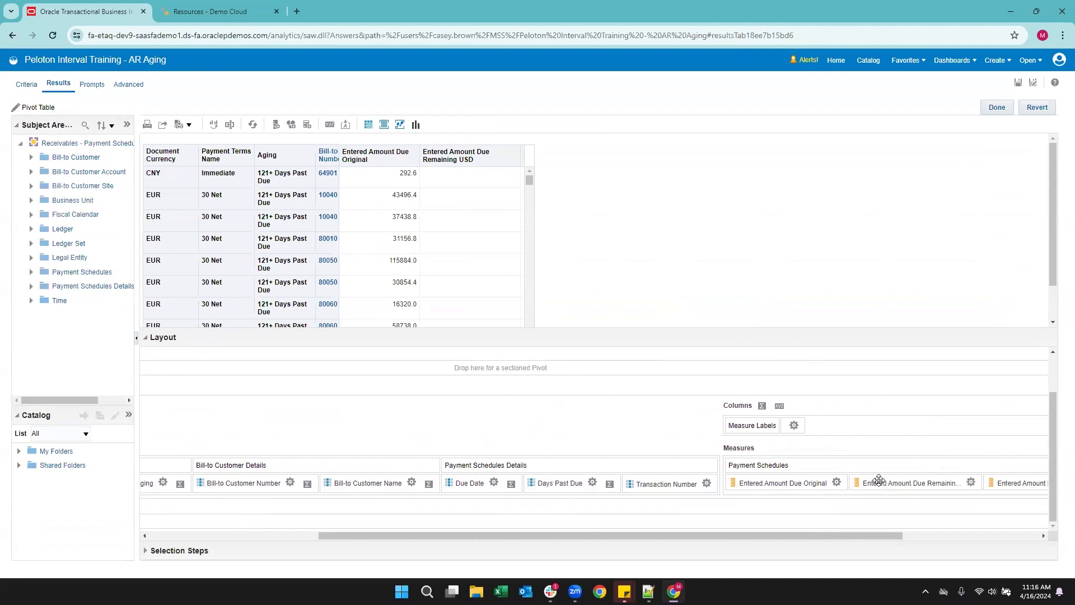
Step: Move the three Entered Amount Due Remaining measures into the columns area of the pivot table layout
scroll(879, 480, right, 4)
scroll(879, 480, right, 1)
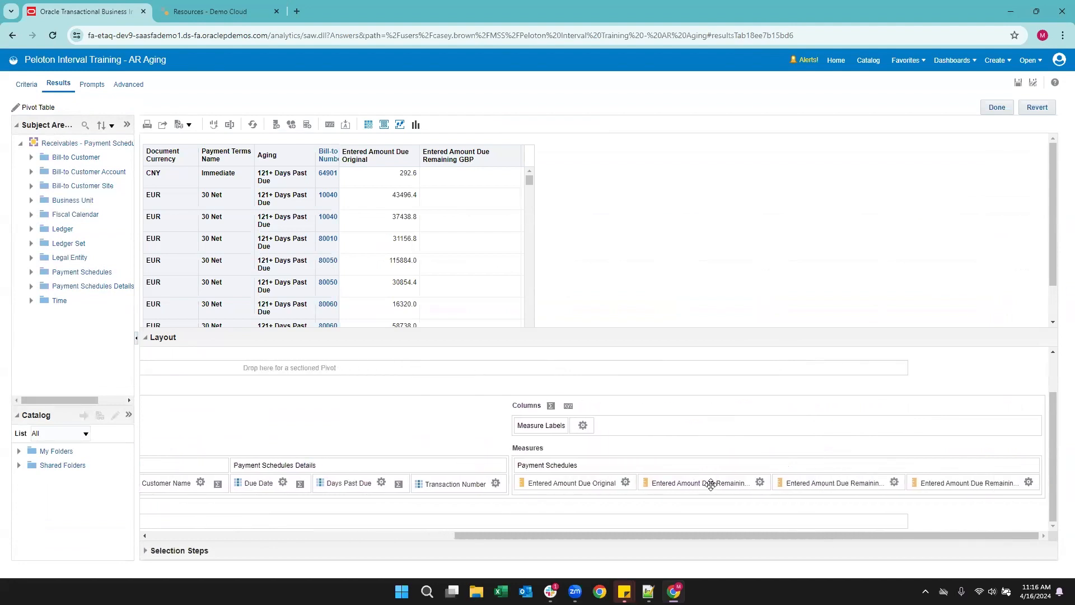
drag(729, 483, 711, 433)
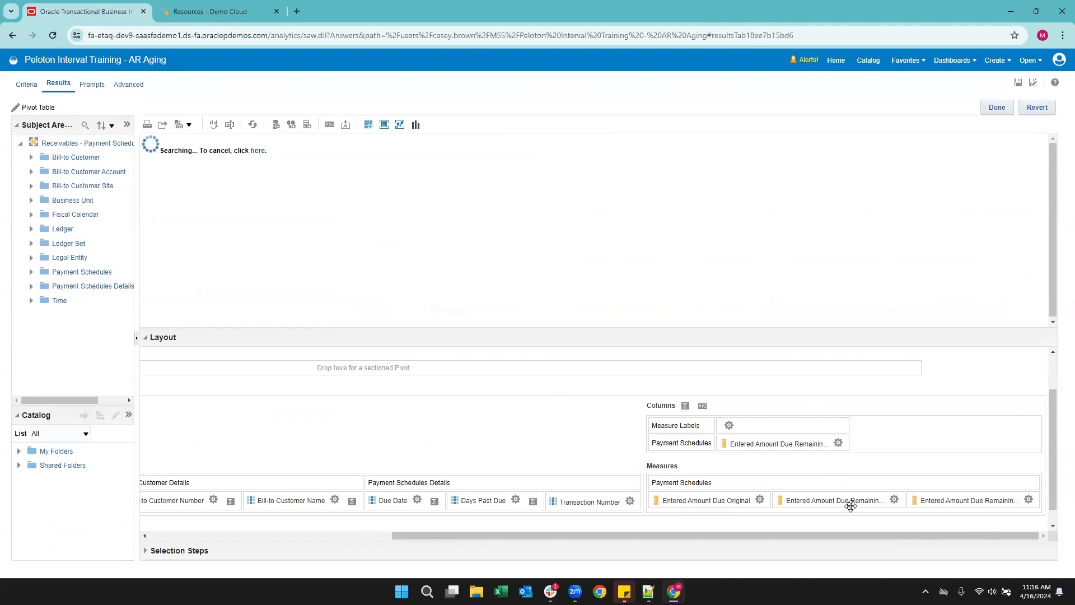
drag(850, 505, 891, 462)
drag(954, 519, 907, 467)
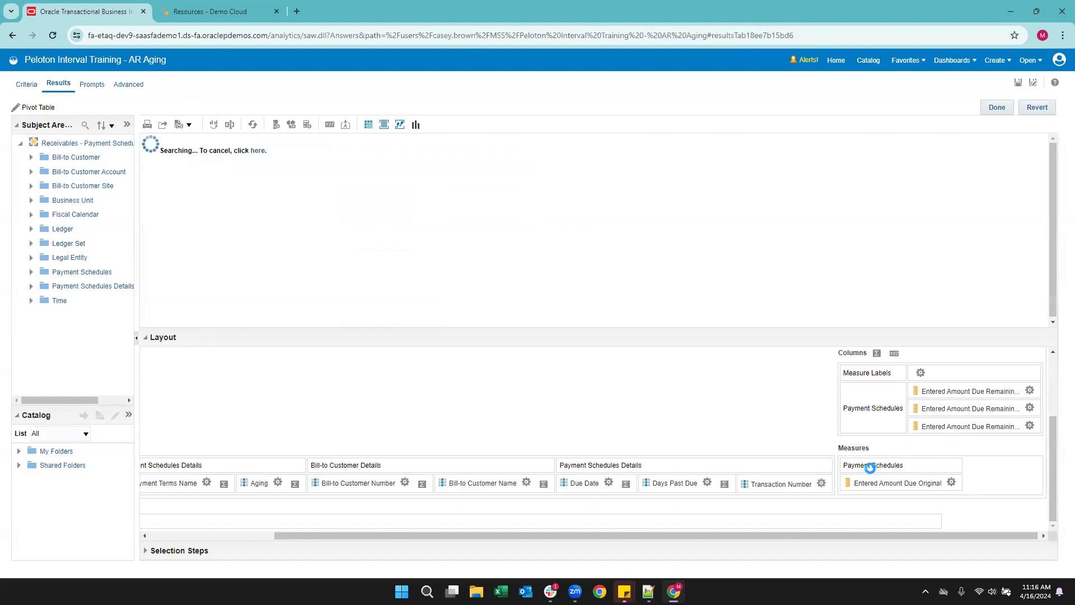
Step: Try to move Entered Amount Due Original from the measures into the rows or the excluded area
click(952, 483)
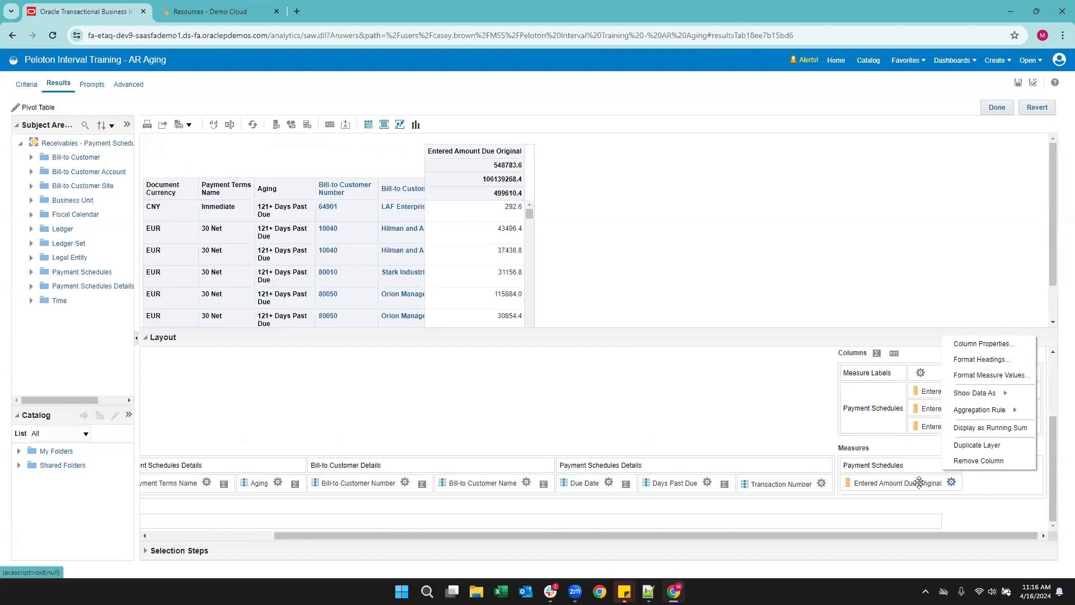
click(919, 483)
drag(893, 483, 816, 480)
drag(890, 485, 821, 485)
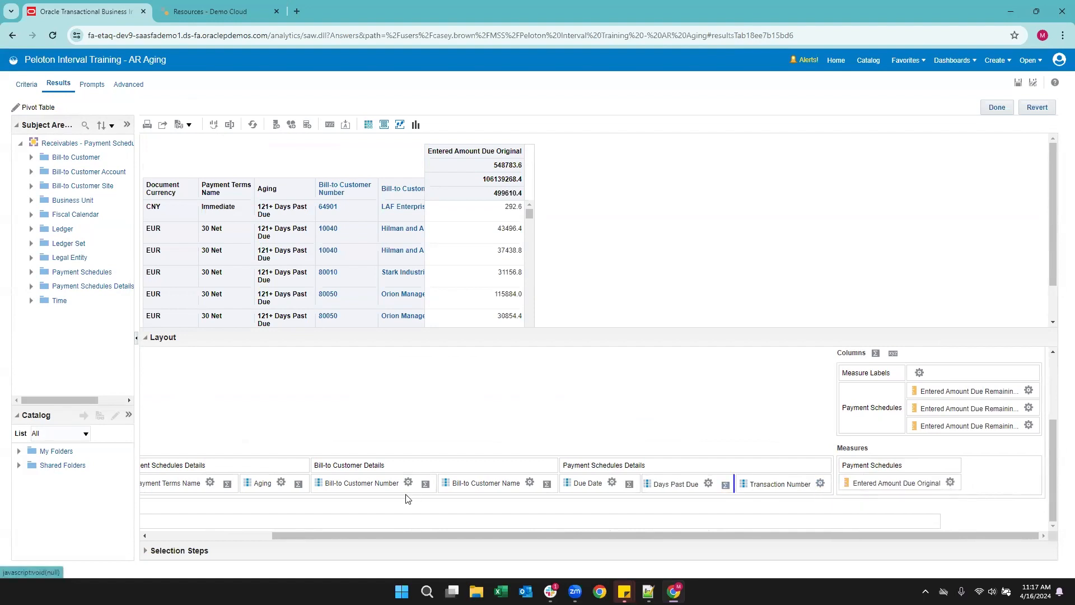
drag(872, 486, 772, 522)
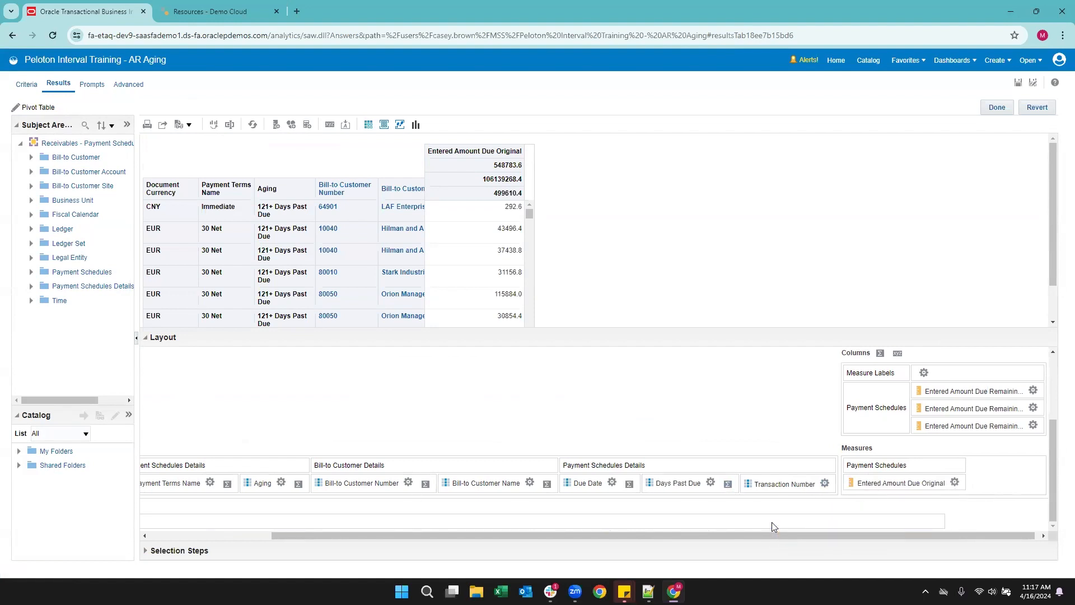
drag(882, 483, 662, 522)
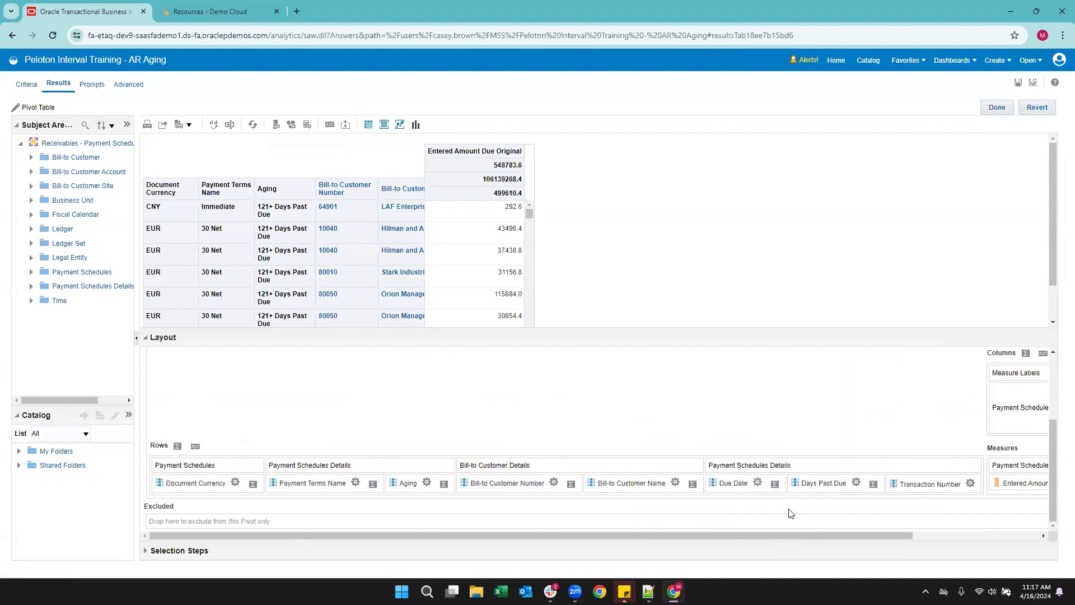
drag(1003, 479, 177, 520)
Step: Try to move Aging from the rows into the measures, and reopen the pivot table for editing
scroll(390, 498, right, 3)
mouse_move(249, 485)
mouse_down()
mouse_move(845, 494)
mouse_move(843, 484)
mouse_up()
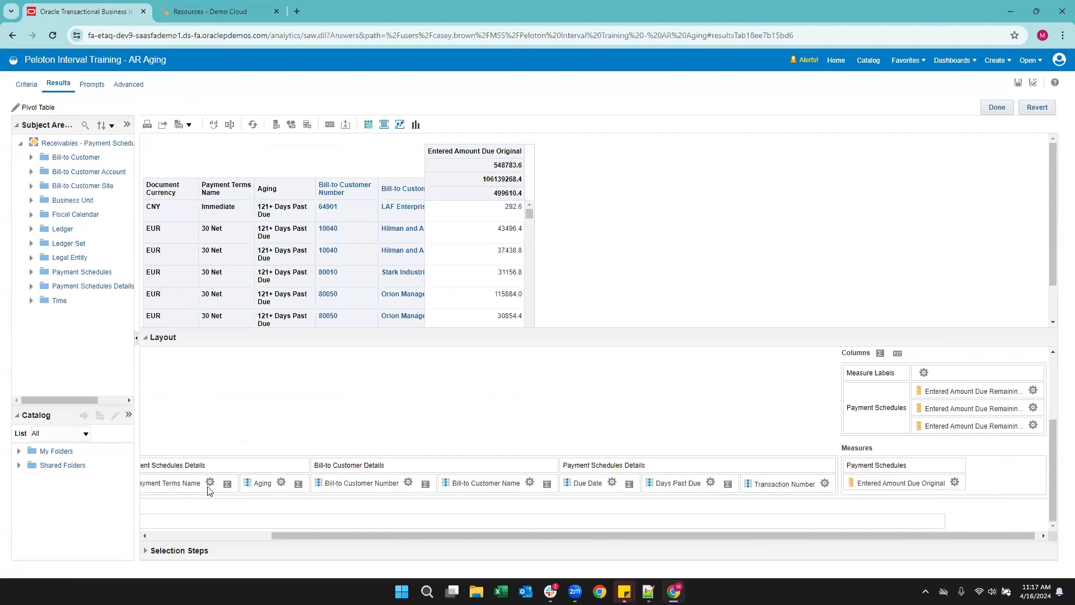
drag(253, 483, 846, 475)
drag(274, 487, 795, 516)
click(997, 107)
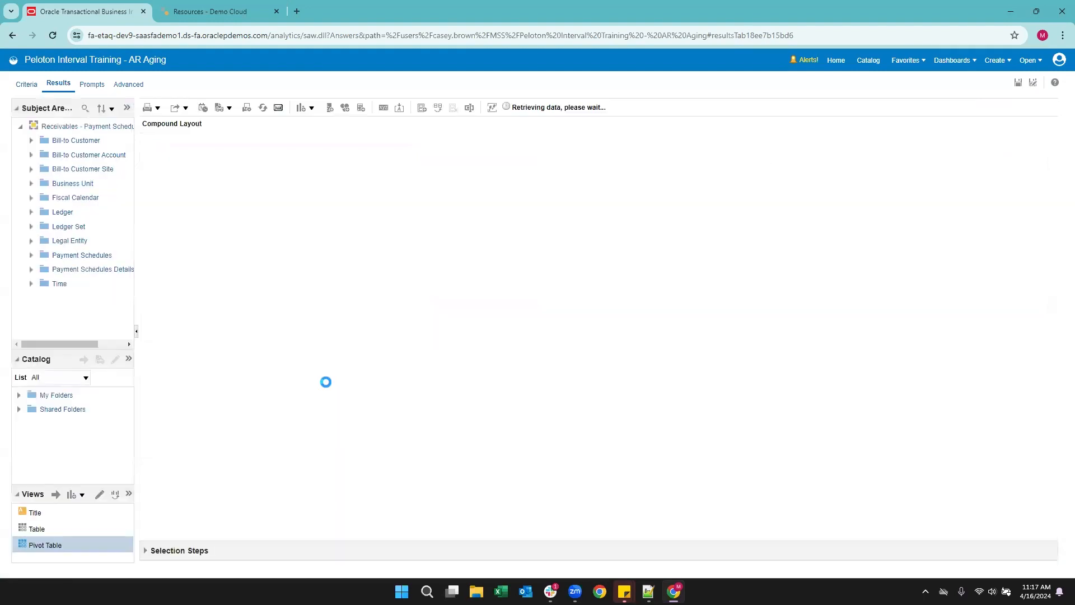
click(99, 496)
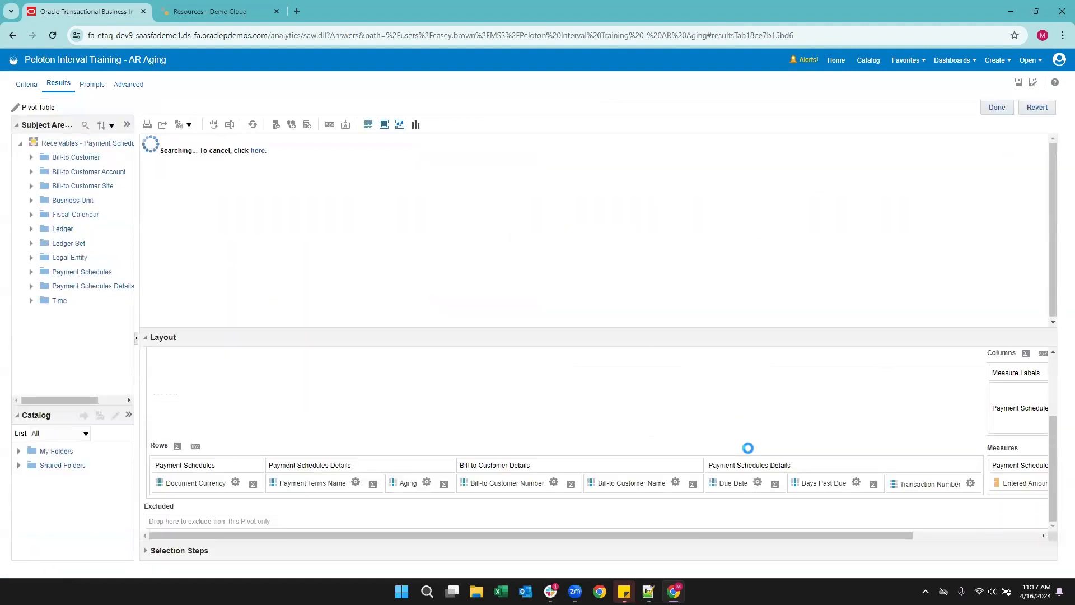
Step: Place Aging in the measures and move Entered Amount Due Original to the rows, just before Transaction Number
drag(257, 482, 890, 482)
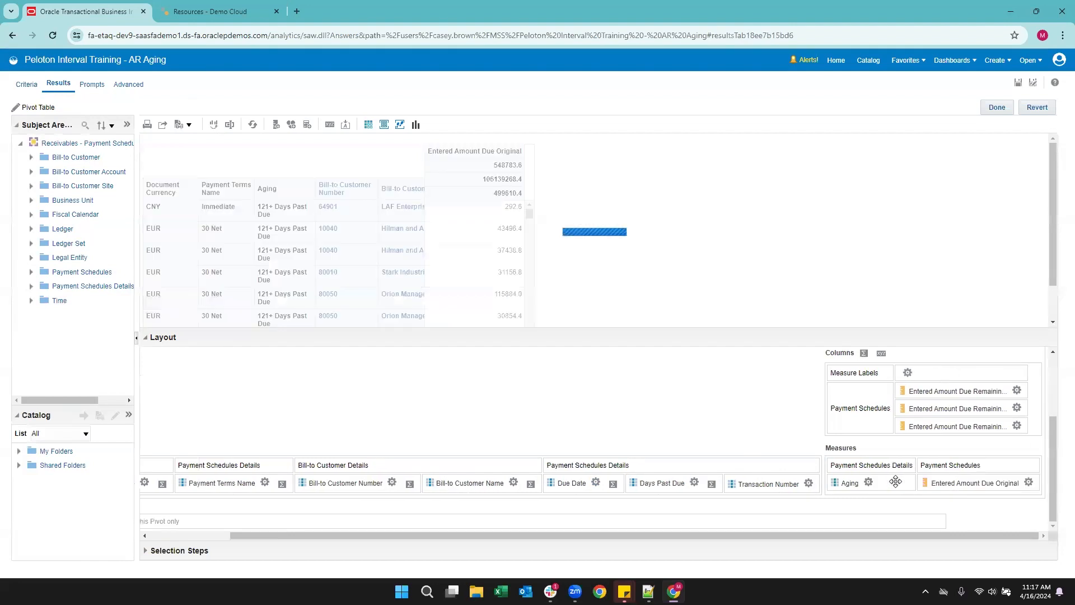
drag(971, 482, 829, 482)
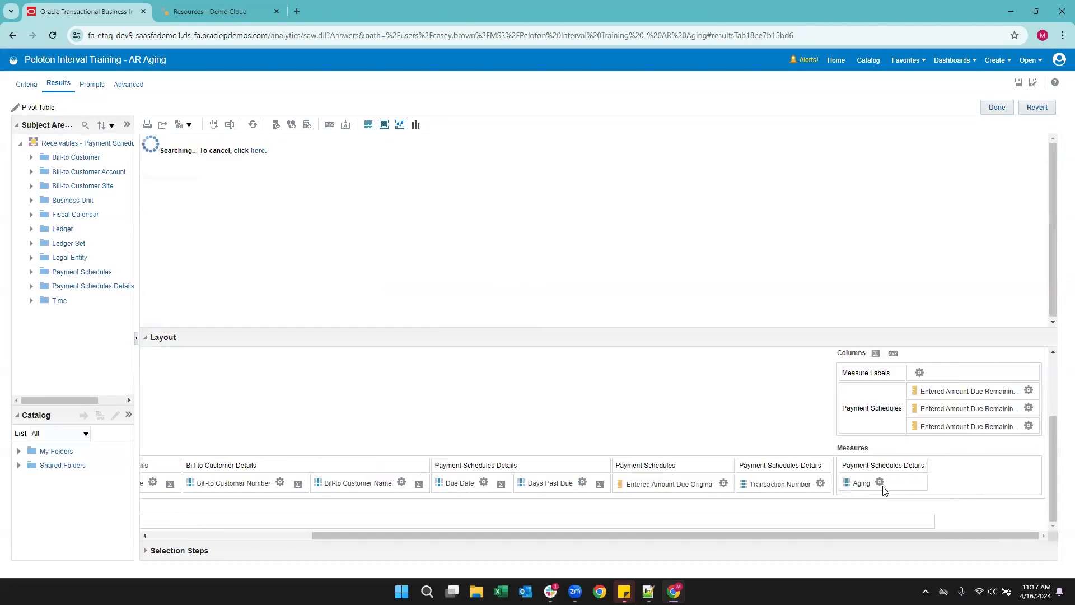
scroll(416, 257, right, 3)
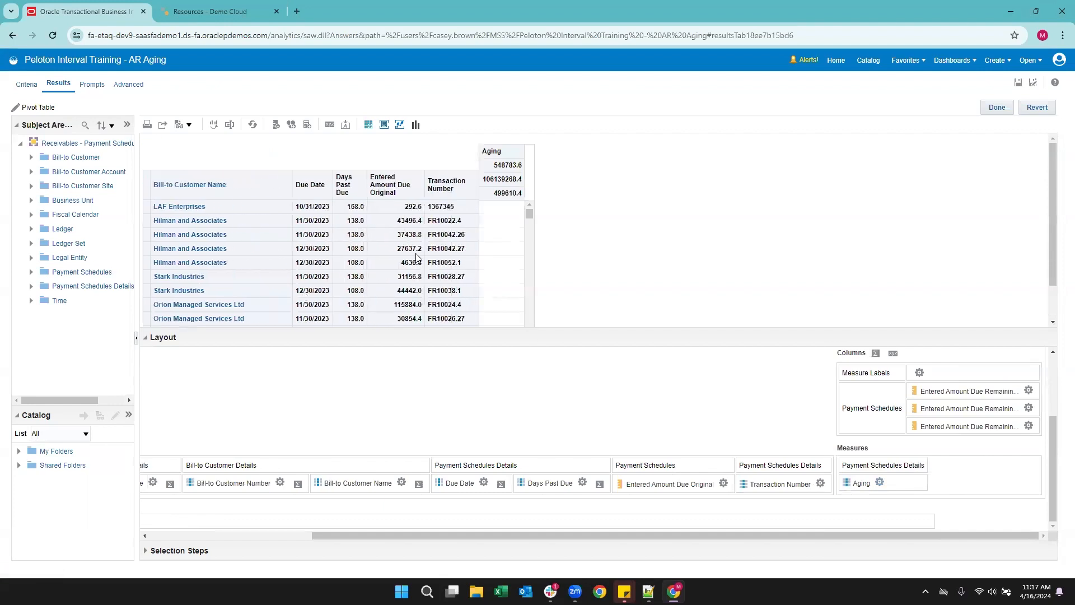
Step: Exclude the USD and EUR remaining amounts from the pivot, and move Entered Amount Due Remaining GBP from the columns to the measures
drag(944, 423, 759, 515)
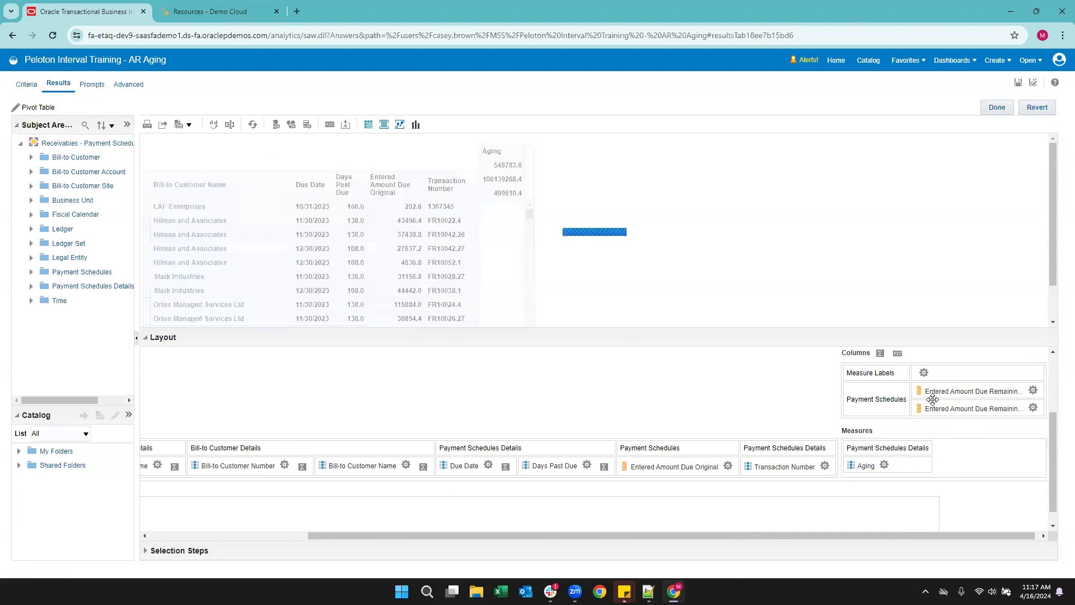
drag(936, 405, 712, 513)
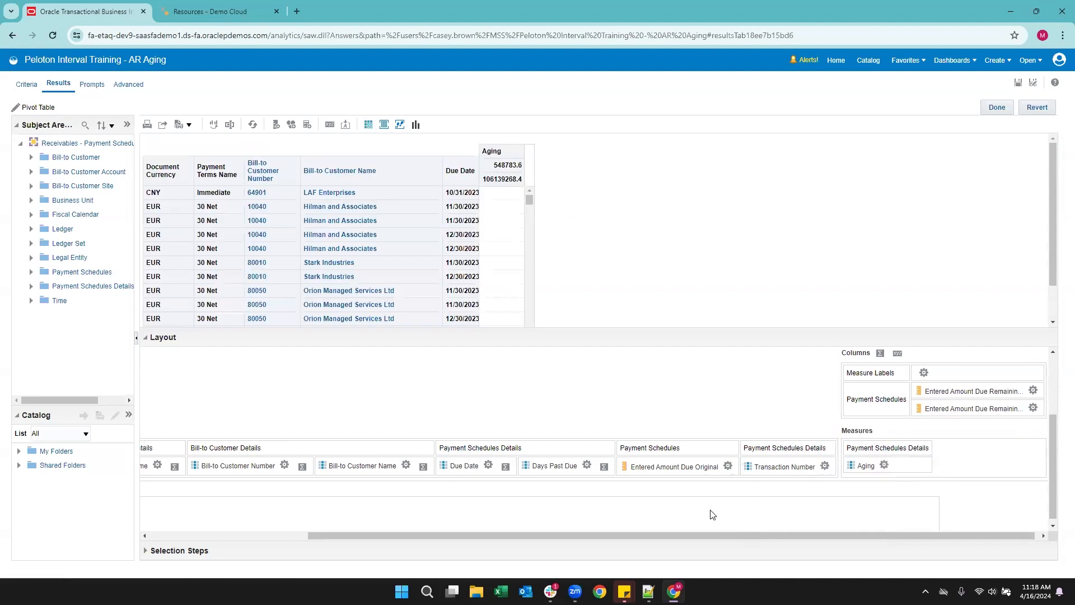
drag(958, 411, 662, 523)
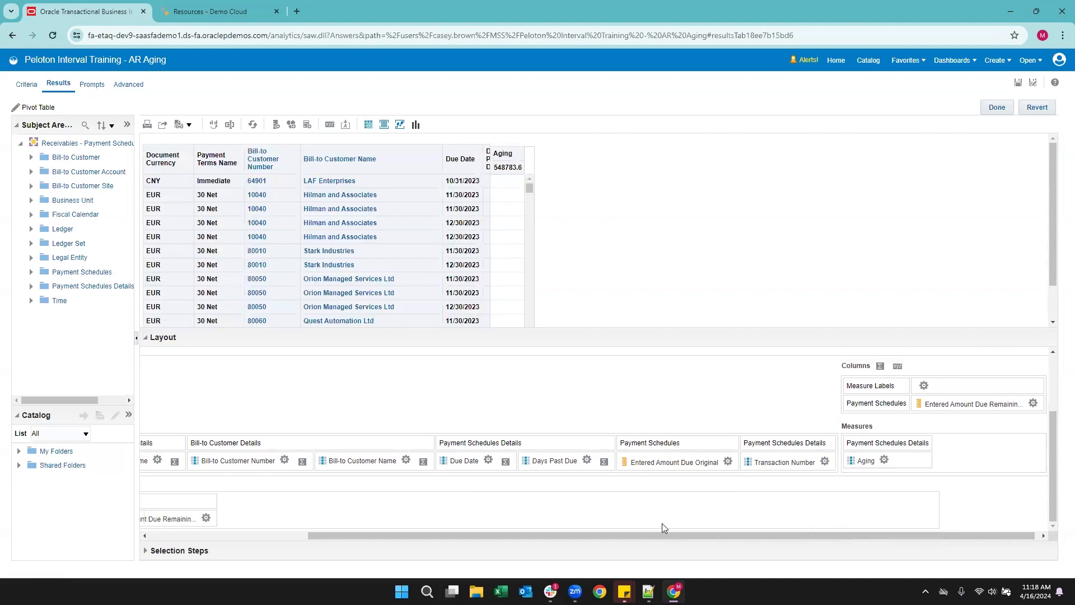
drag(974, 425, 963, 451)
Step: Move Aging into the columns and return the excluded EUR and USD remaining amounts to the measures
drag(868, 459, 950, 398)
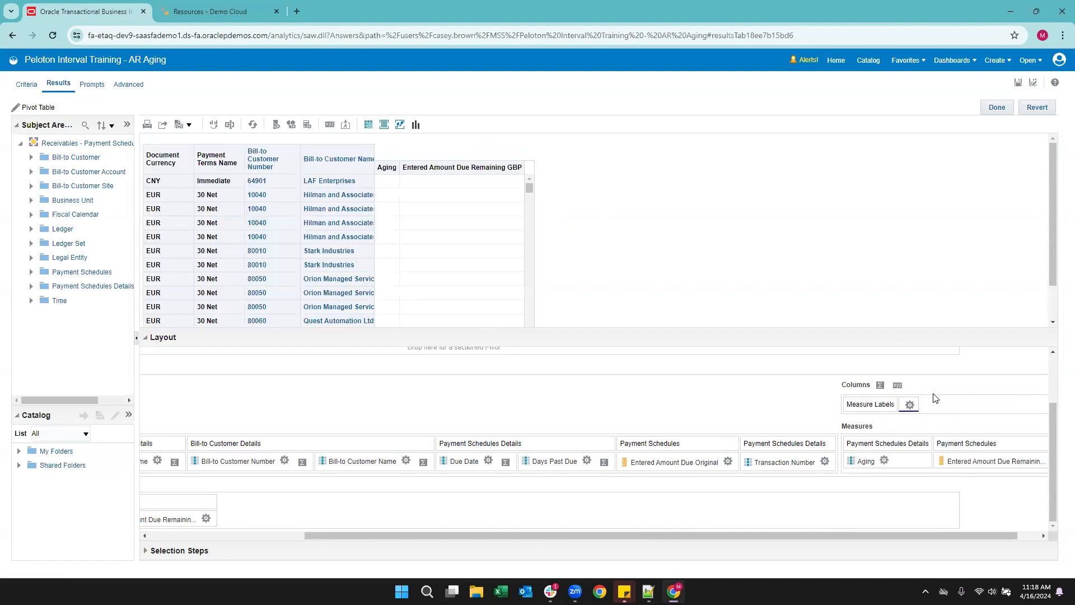
drag(849, 465, 904, 404)
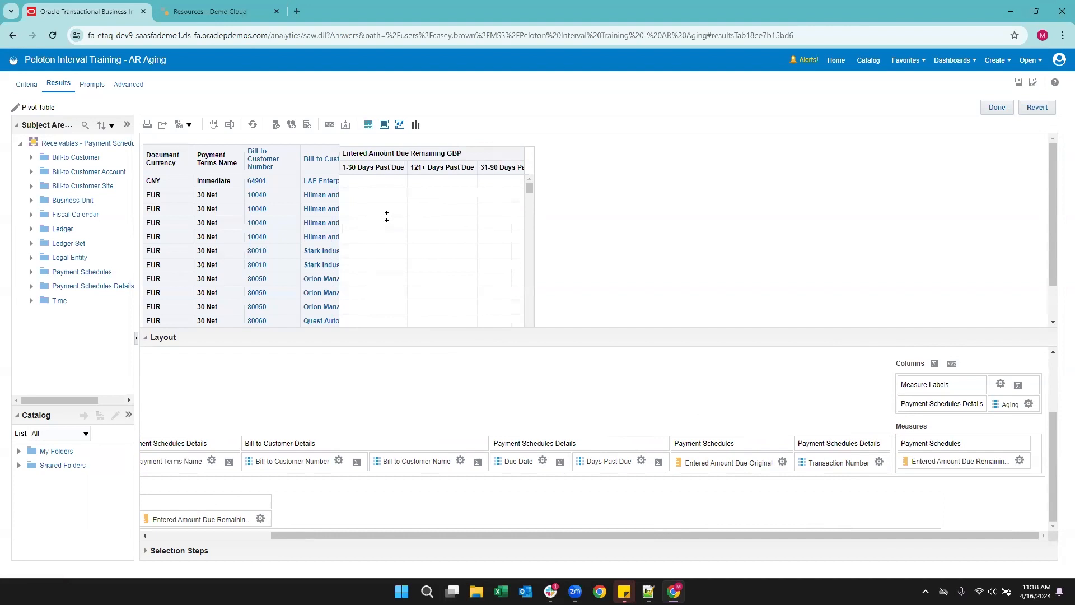
drag(237, 519, 945, 457)
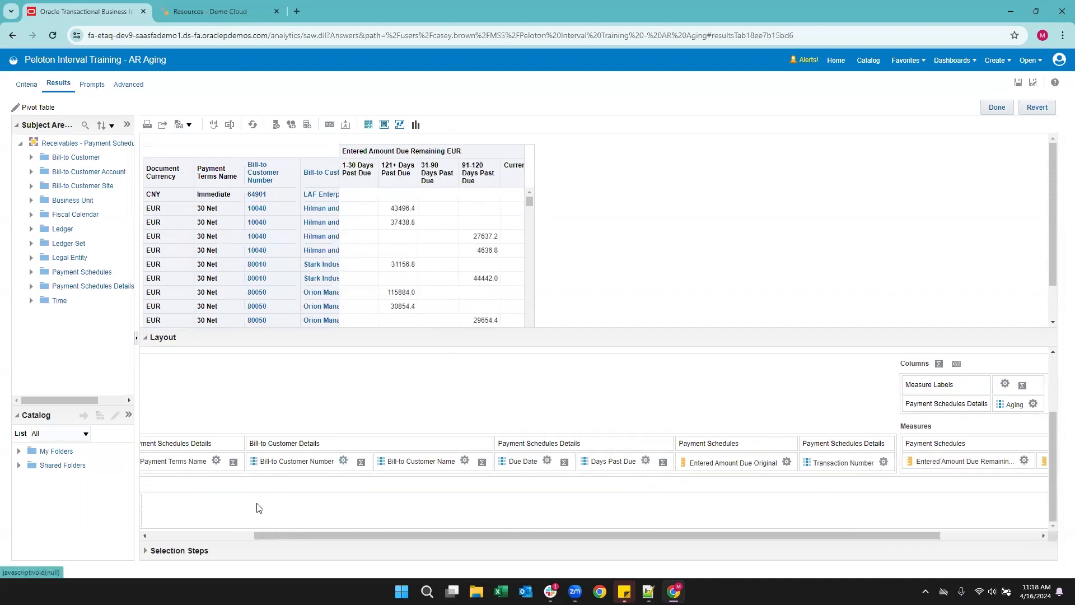
drag(220, 510, 1008, 486)
Step: Examine how the USD, EUR and GBP remaining amounts are spread across the aging buckets in the pivot table
scroll(451, 210, down, 5)
scroll(453, 213, down, 10)
scroll(452, 210, down, 4)
scroll(452, 213, up, 6)
scroll(453, 213, right, 1)
scroll(453, 213, up, 6)
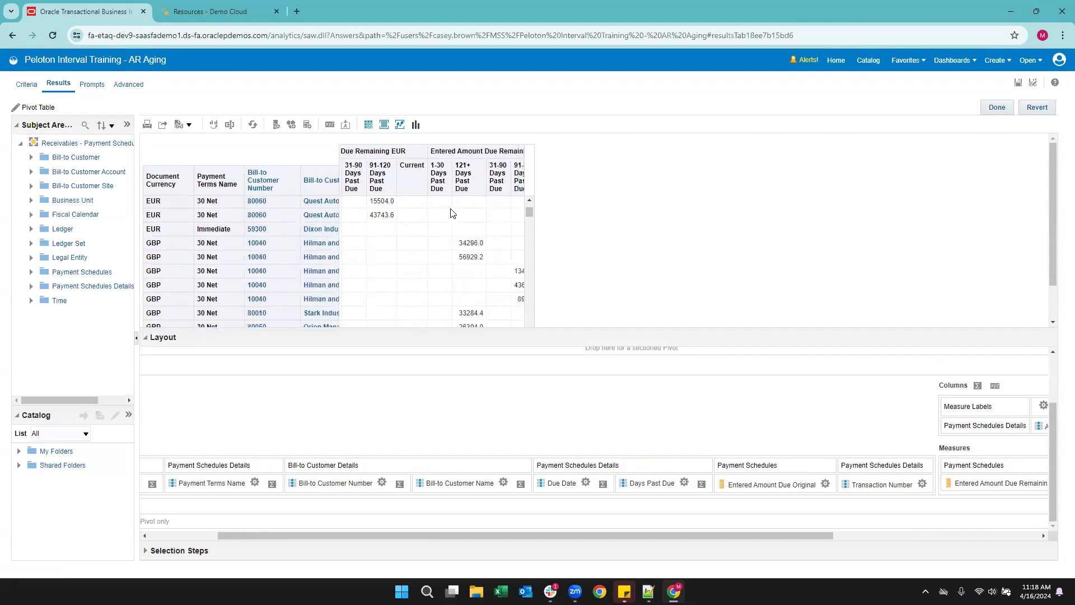
scroll(452, 213, right, 2)
scroll(453, 213, right, 4)
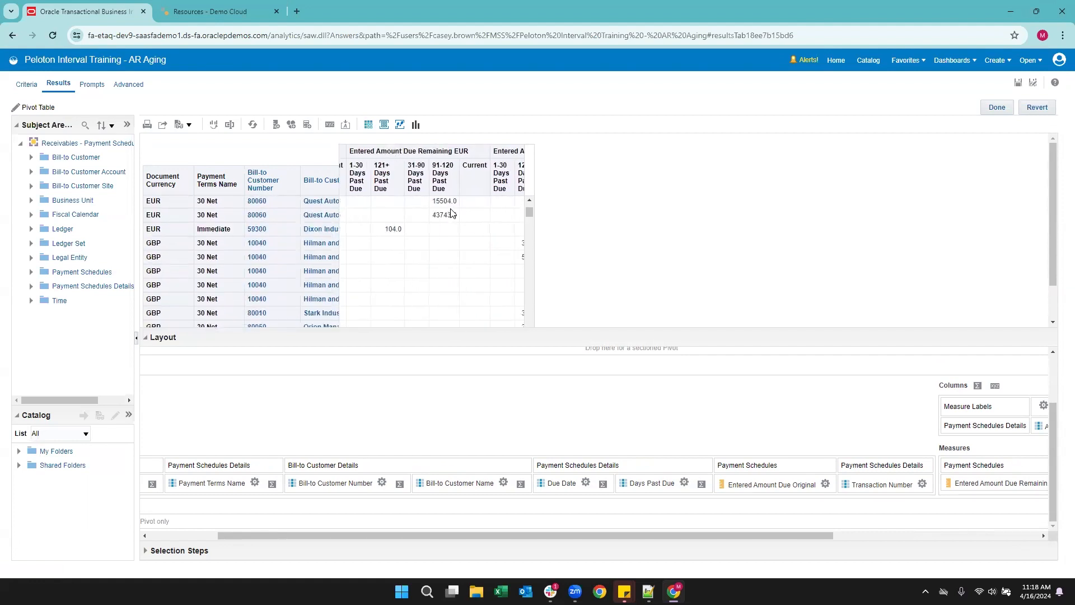
scroll(453, 213, right, 4)
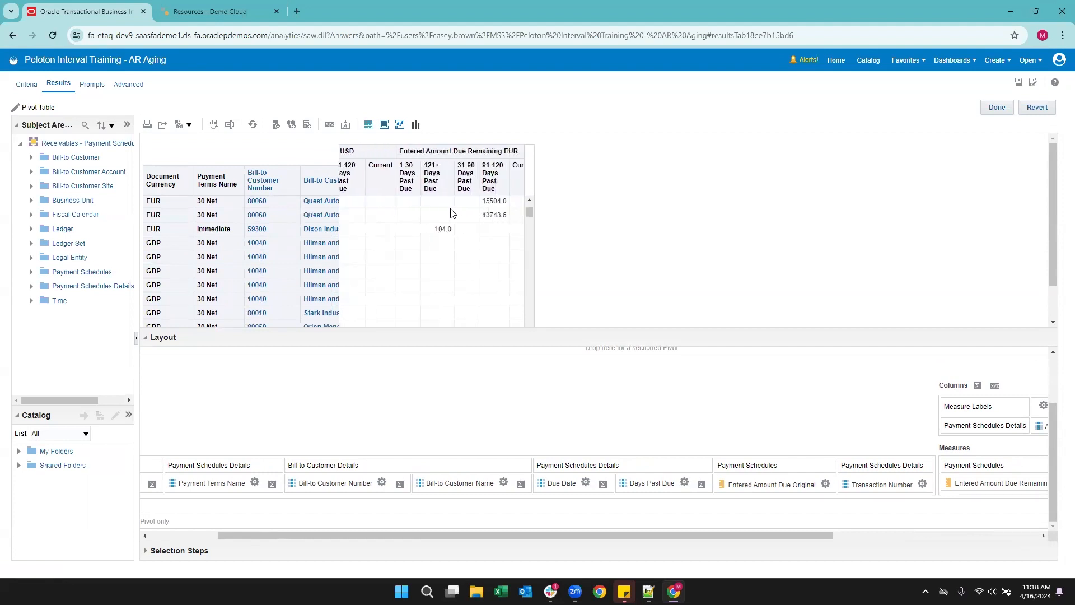
scroll(452, 213, right, 4)
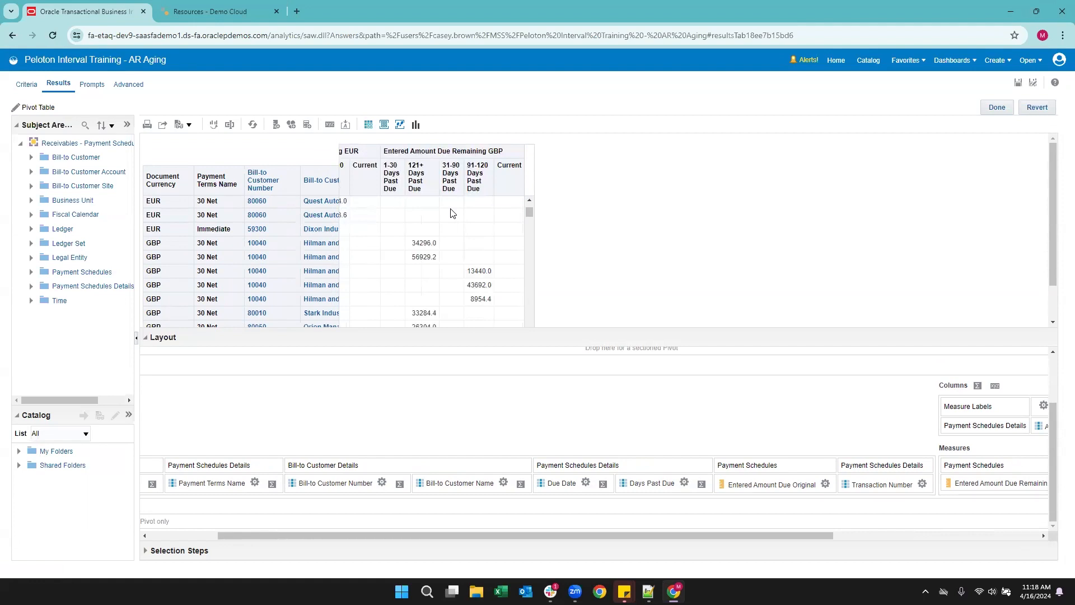
scroll(452, 213, left, 8)
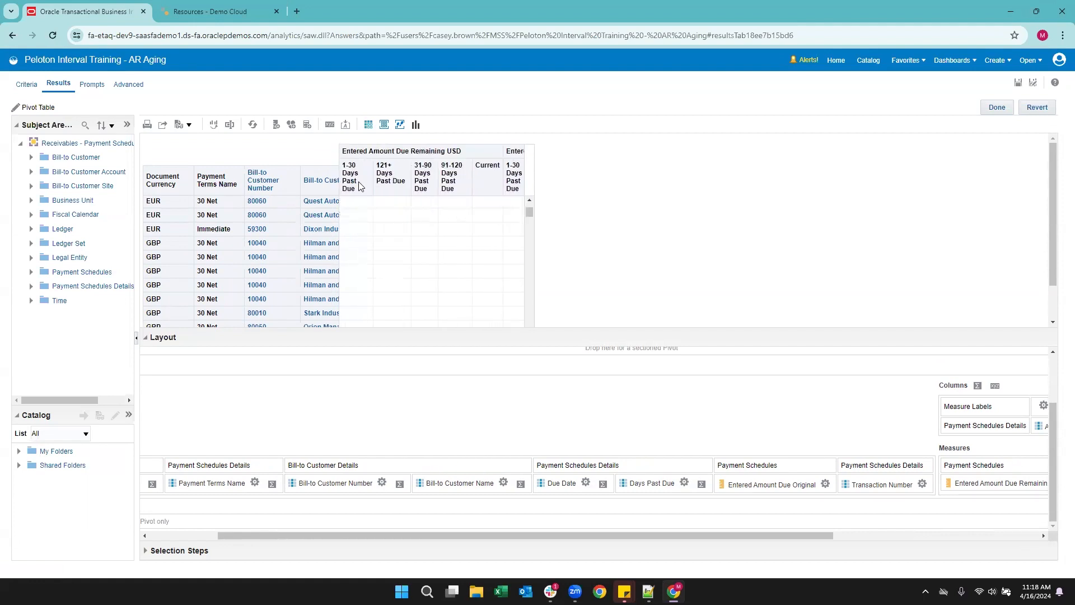
scroll(454, 219, right, 4)
scroll(455, 219, left, 4)
scroll(457, 224, down, 1)
scroll(456, 223, up, 2)
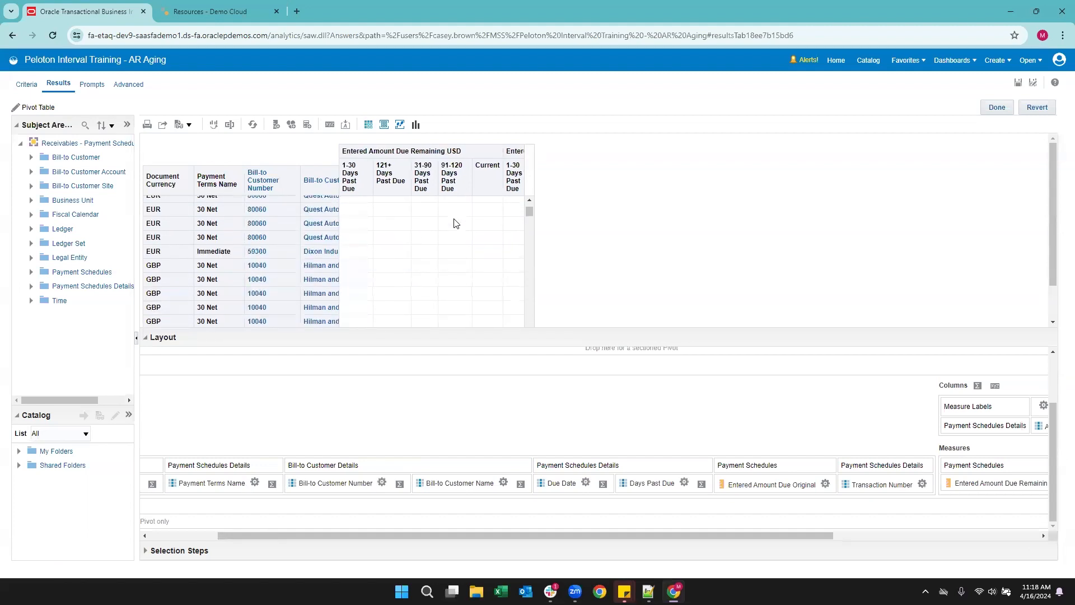
Step: Finish editing the pivot table, save the analysis and review the compound layout
click(1001, 109)
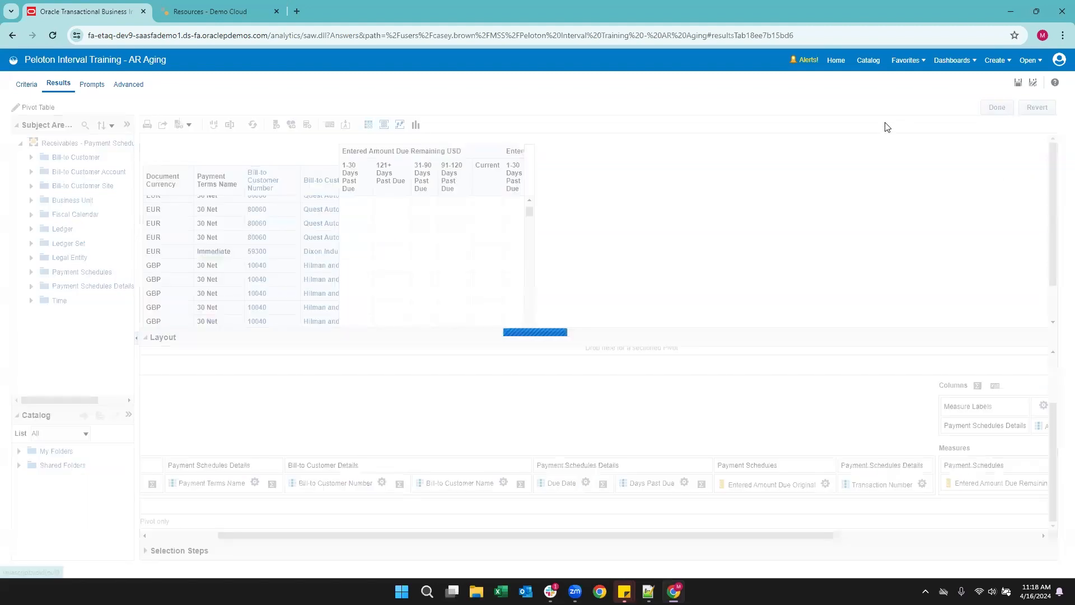
click(1019, 84)
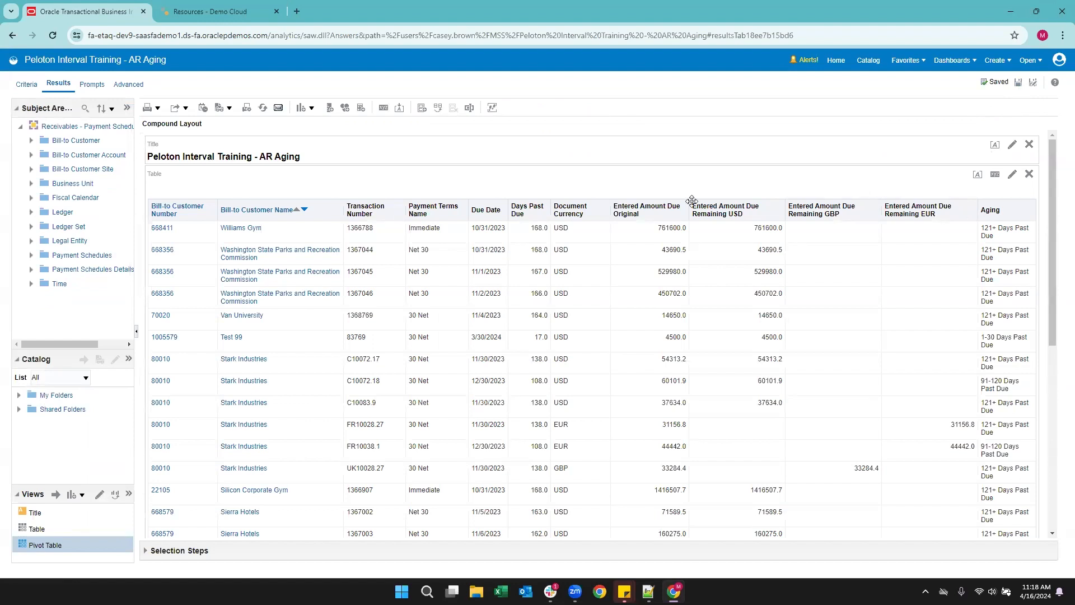
scroll(853, 329, down, 10)
scroll(854, 330, up, 10)
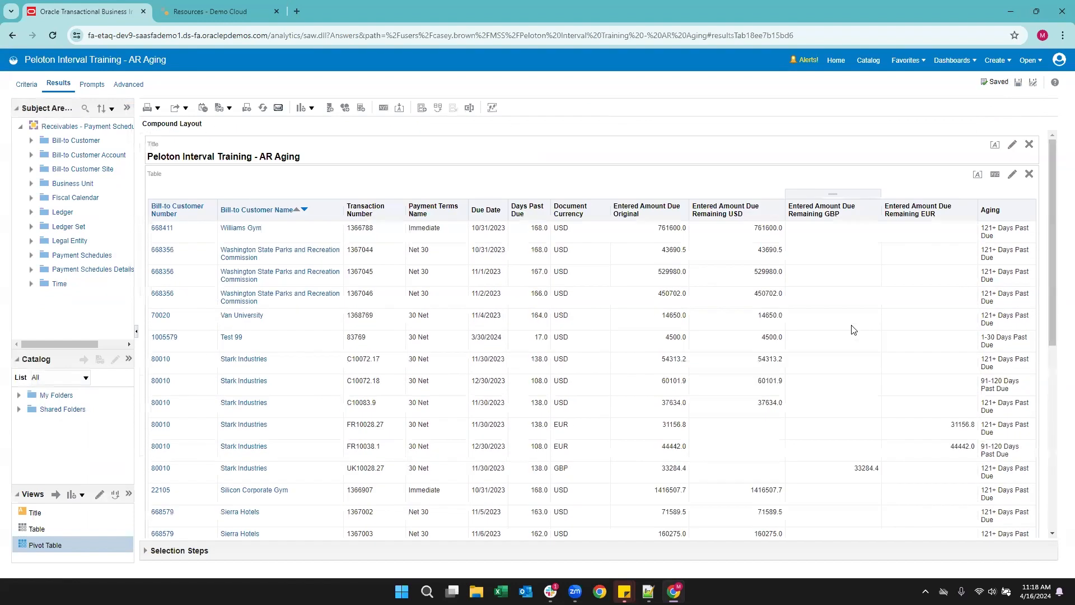
Step: Remove the table view from the compound layout and add the pivot table view in its place
click(1029, 175)
click(39, 531)
click(40, 547)
click(55, 495)
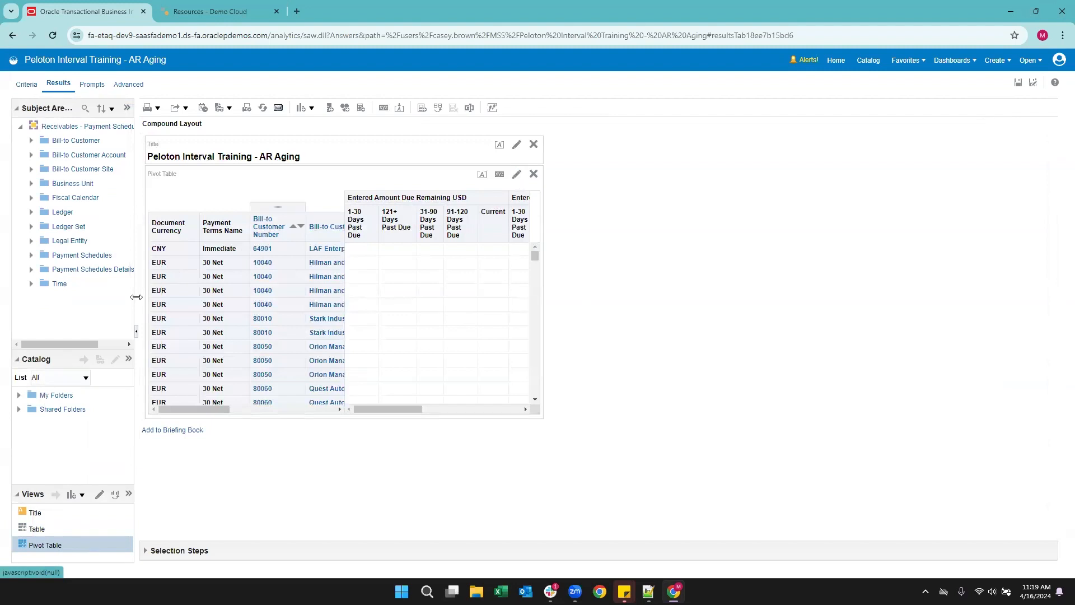
Step: Edit the pivot table's view properties so its full width displays without scrolling content under fixed headers
click(100, 496)
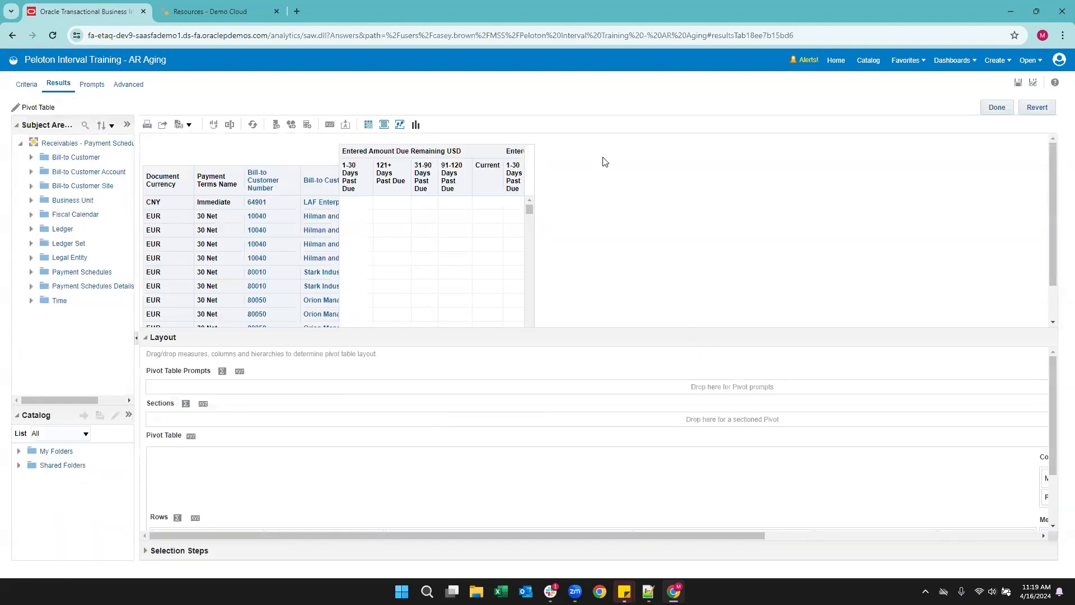
click(330, 125)
click(520, 235)
click(633, 410)
scroll(996, 281, down, 5)
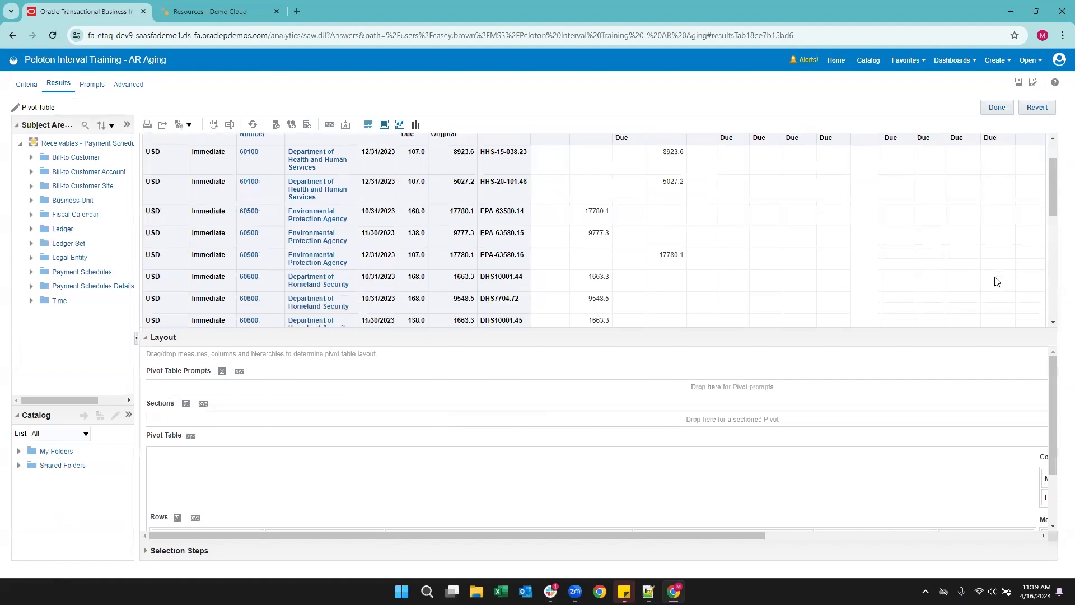
scroll(996, 281, up, 5)
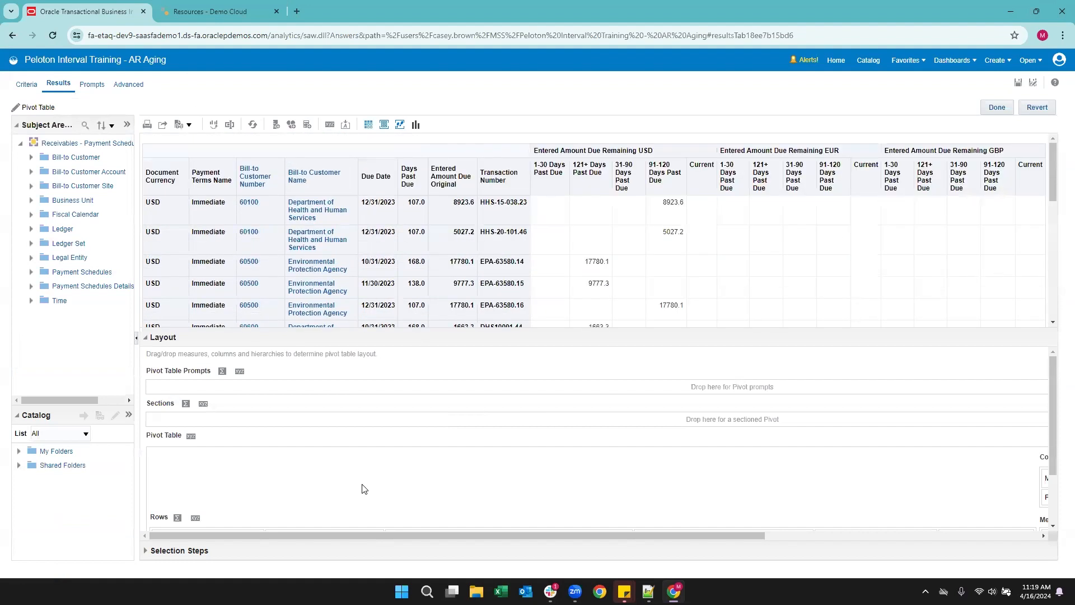
Step: Check the row fields in the pivot layout and save the analysis
scroll(362, 489, down, 2)
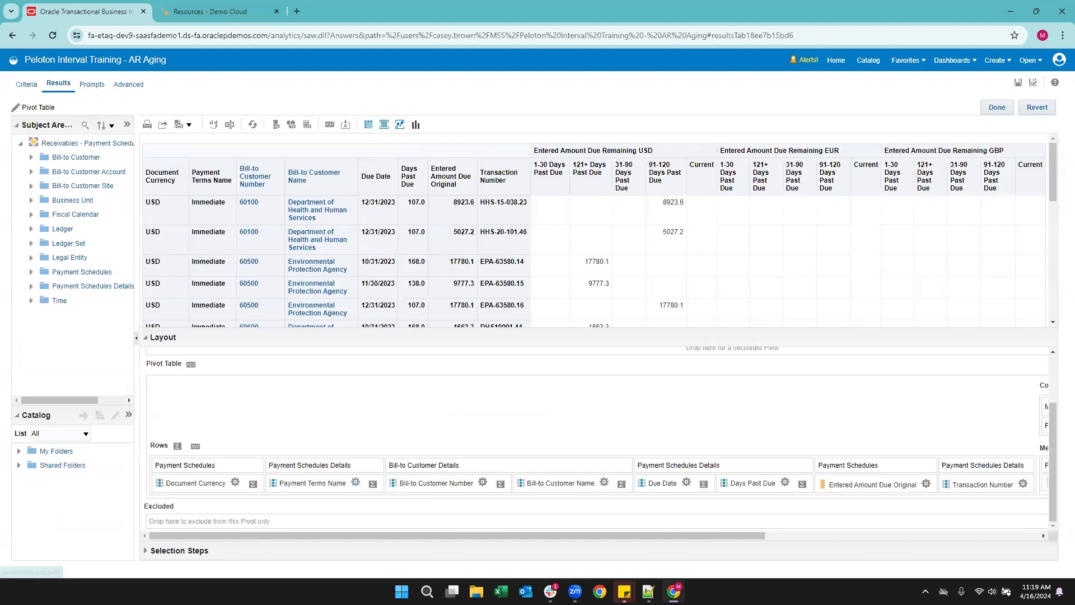
key(alt+Tab)
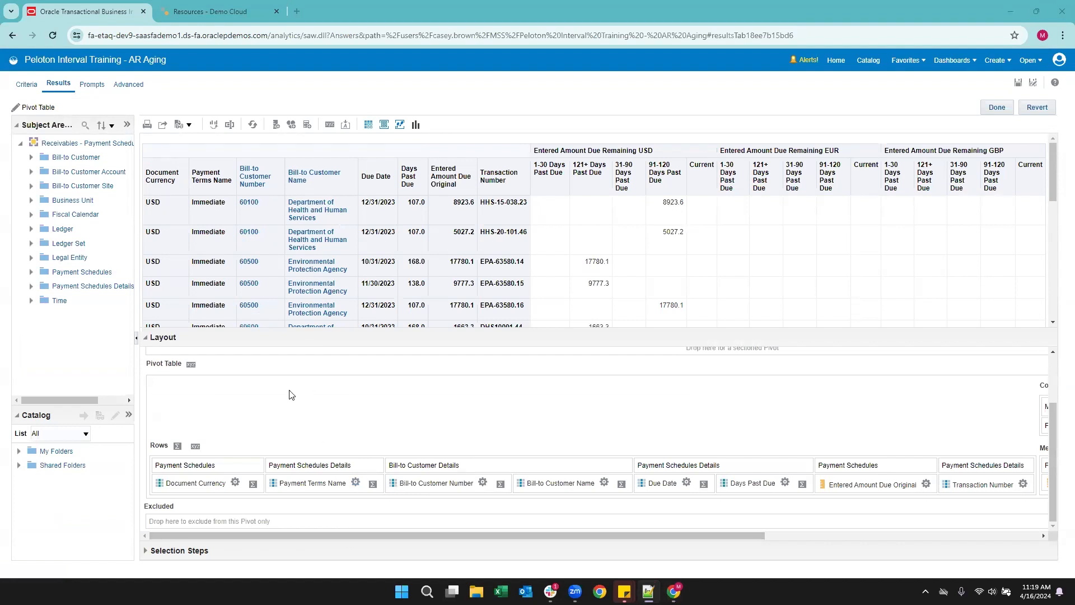
click(1018, 83)
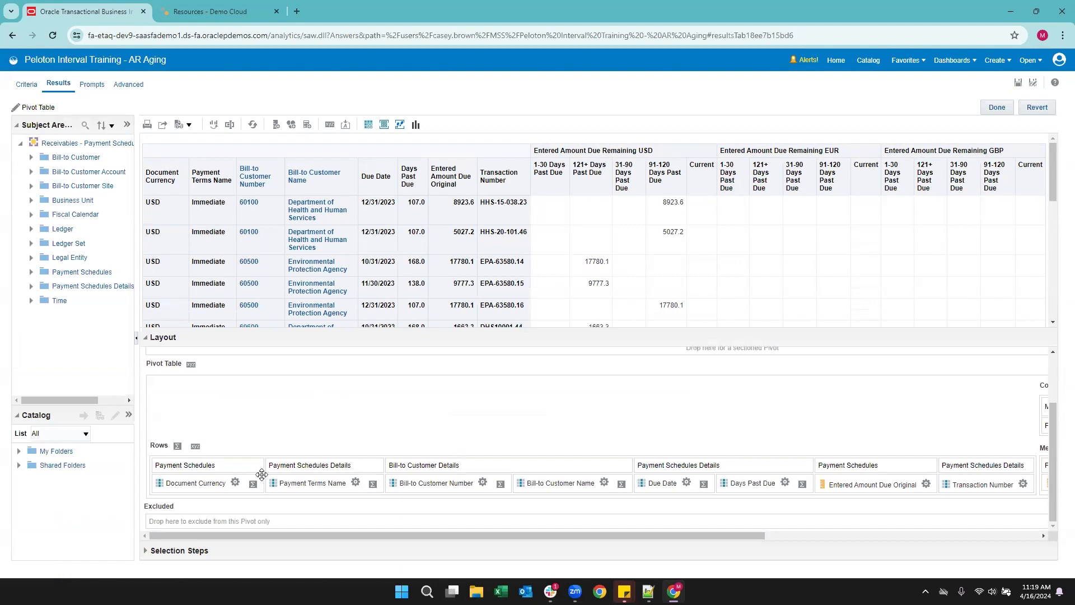
Step: Open the conditional format settings in the column properties of the pivot table's Transaction Number row field
scroll(668, 480, right, 3)
scroll(668, 481, right, 3)
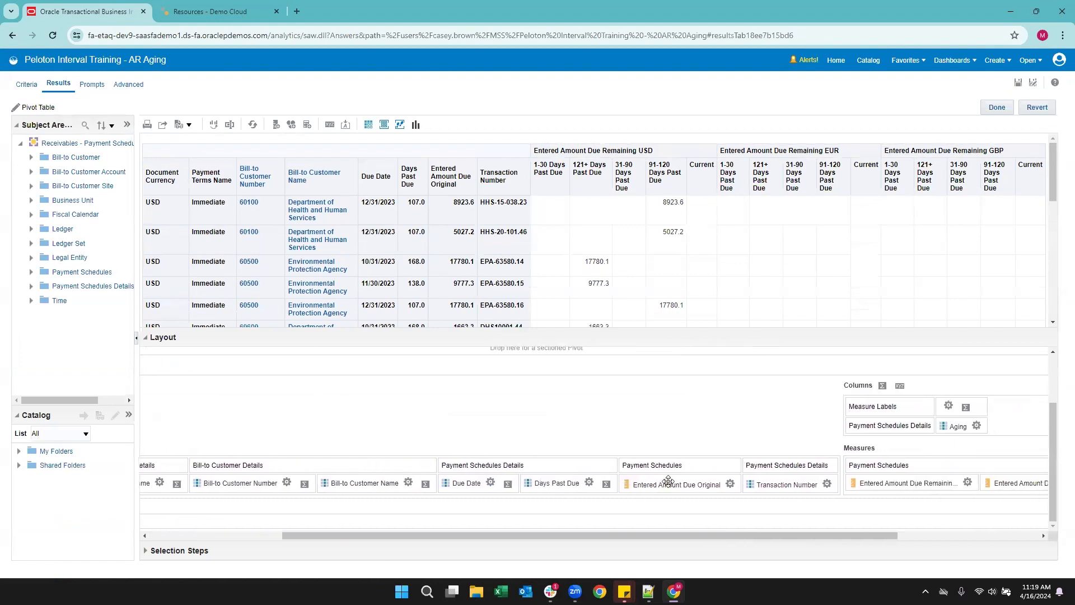
click(748, 483)
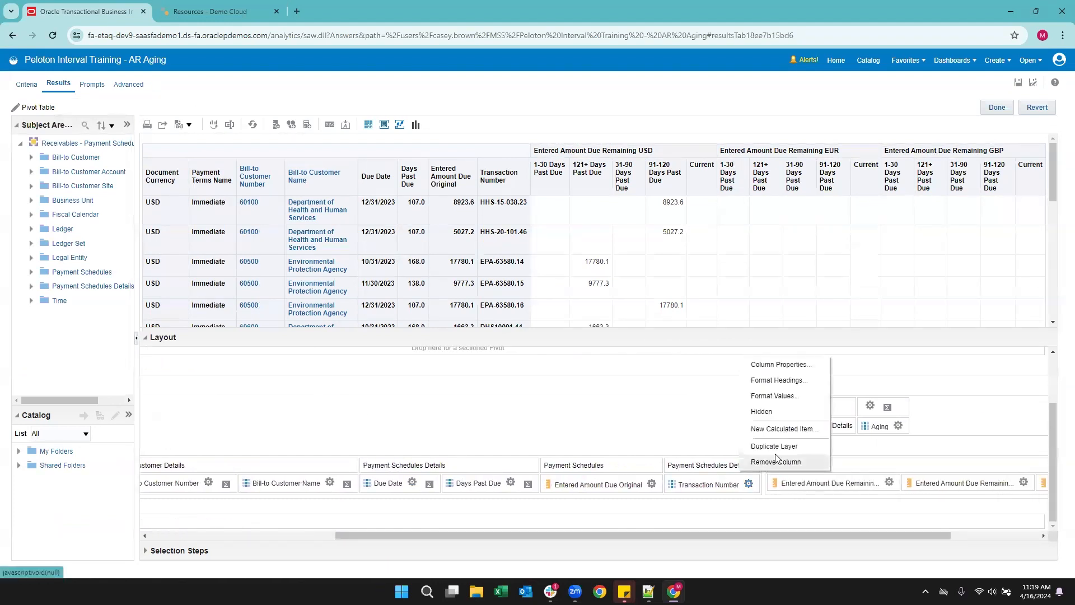
click(793, 365)
drag(604, 85, 759, 101)
click(688, 130)
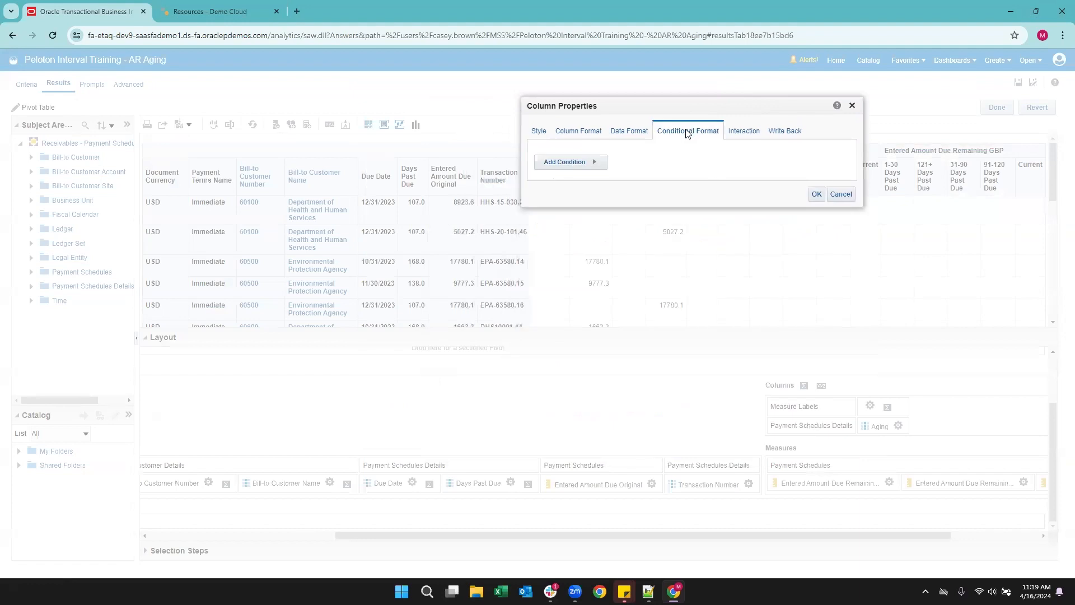
Step: Add a condition on Days Past Due with the operator is greater than and the value 60
click(584, 169)
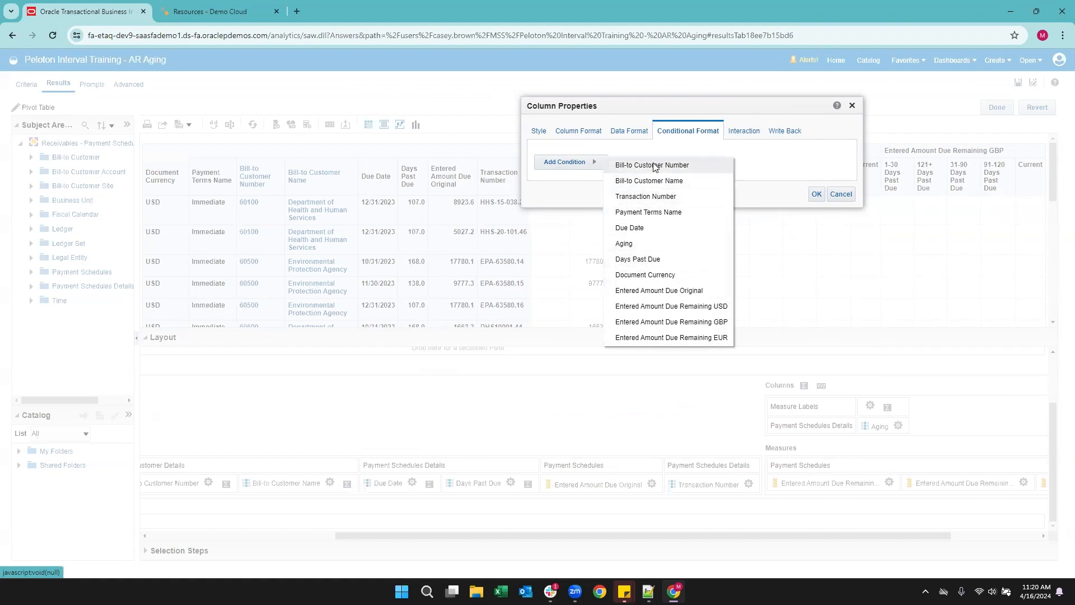
click(647, 260)
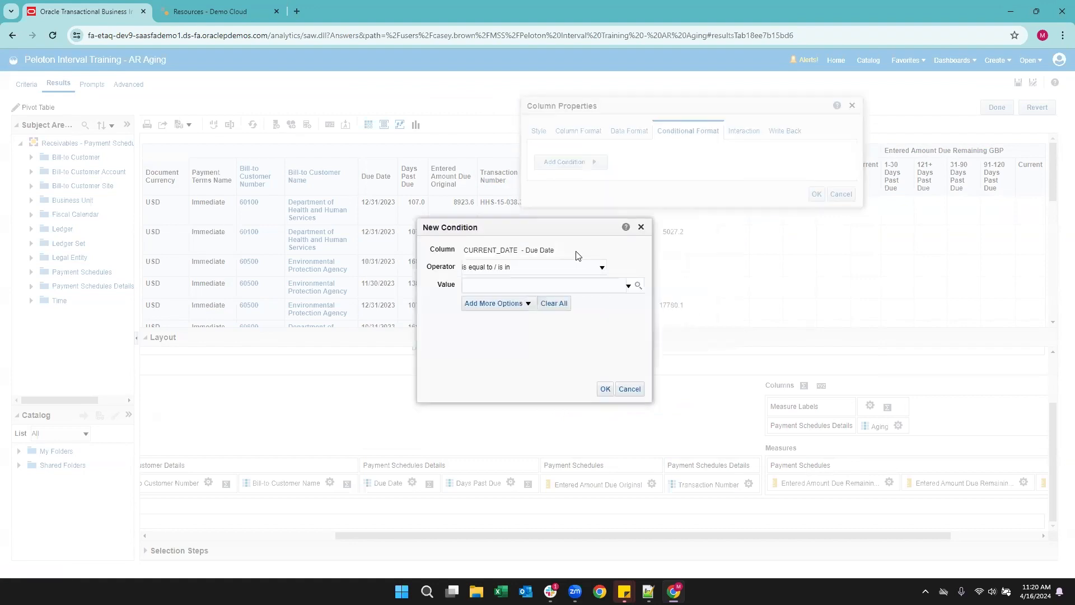
click(603, 268)
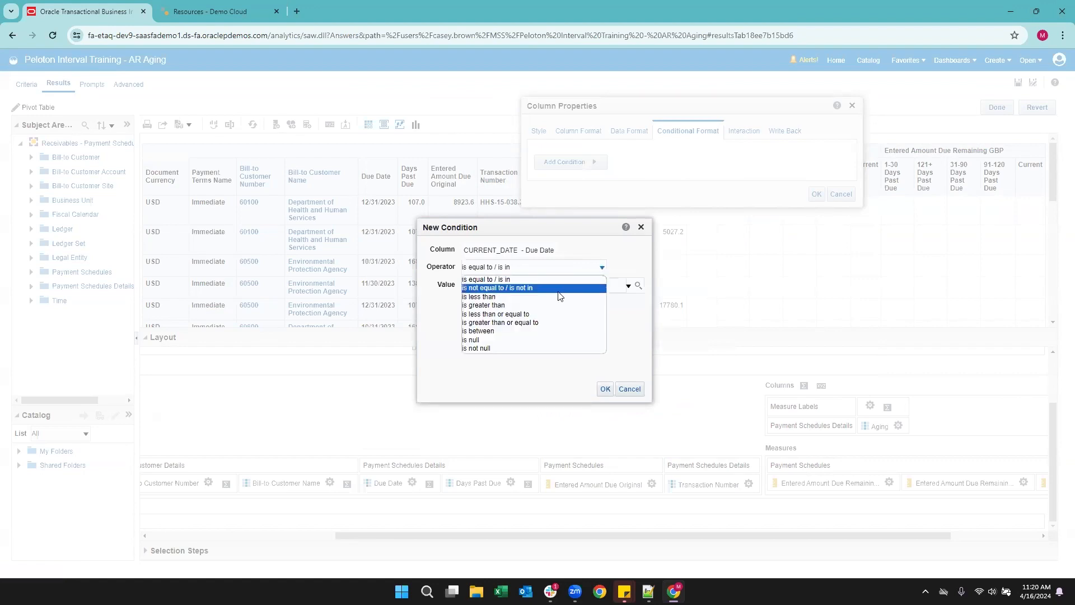
click(544, 307)
click(518, 285)
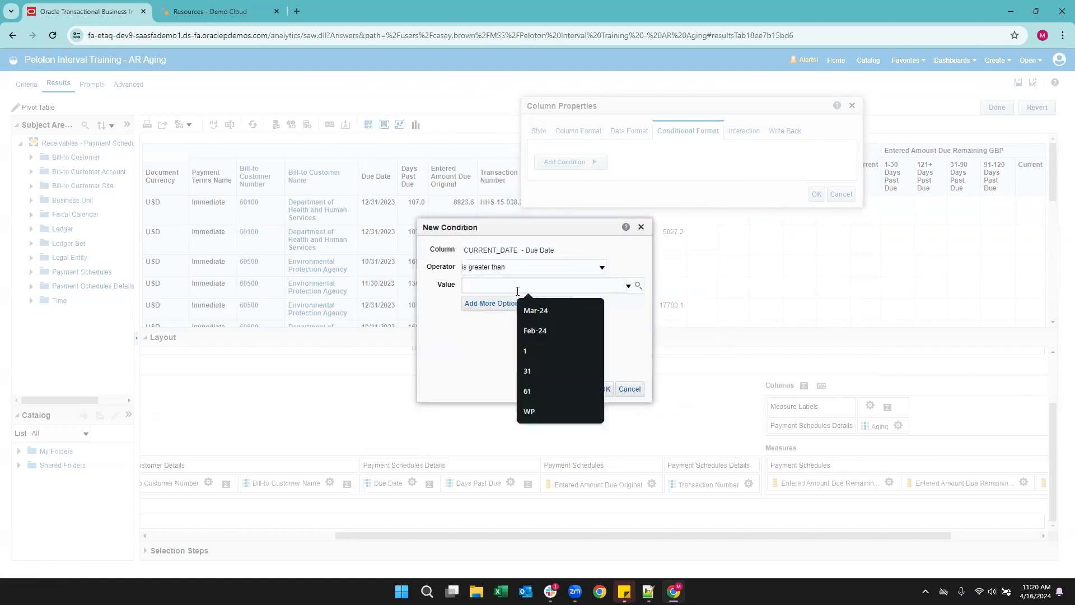
text(60)
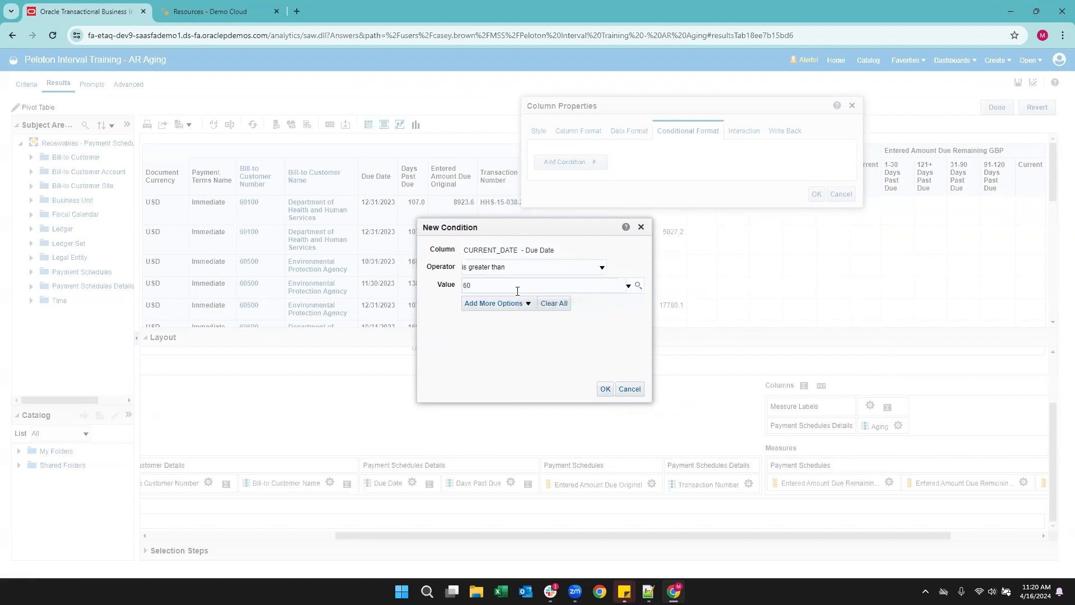
click(605, 389)
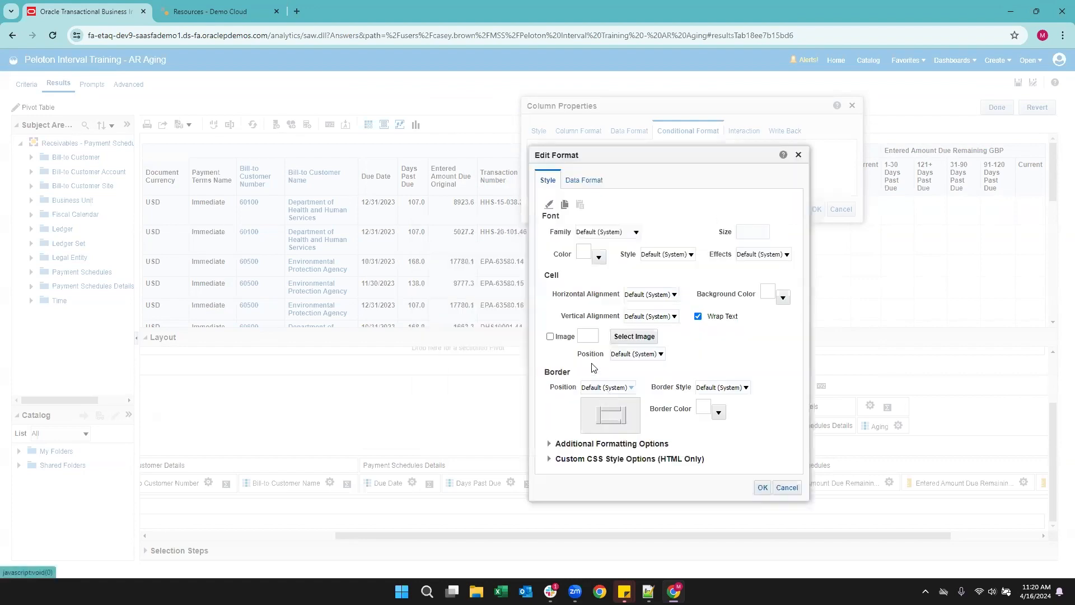
Step: Format values meeting the condition with a dark red background and white font, and apply the column properties
click(589, 256)
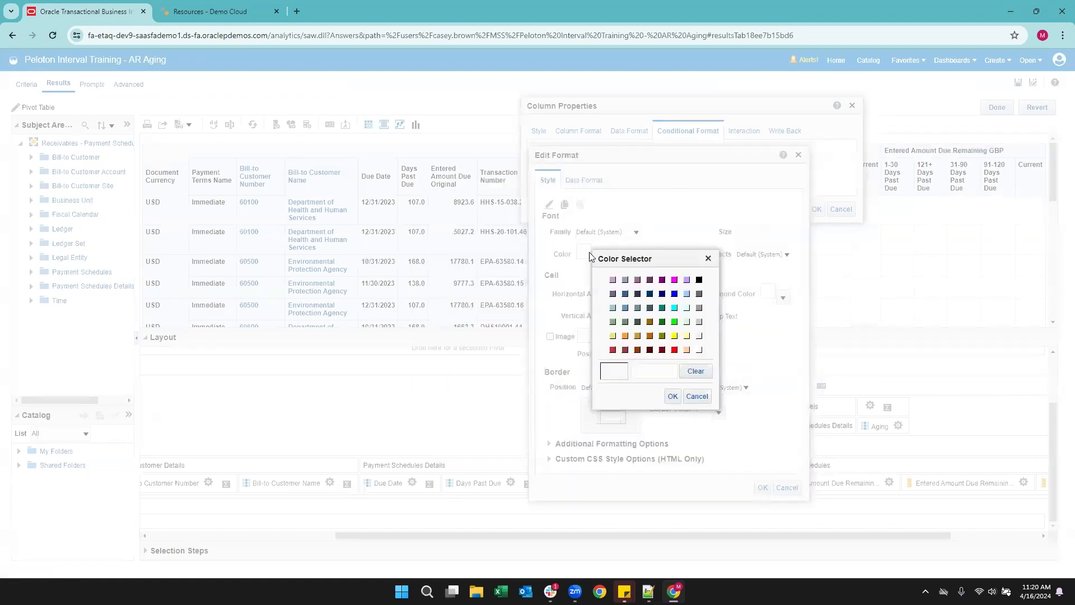
click(708, 399)
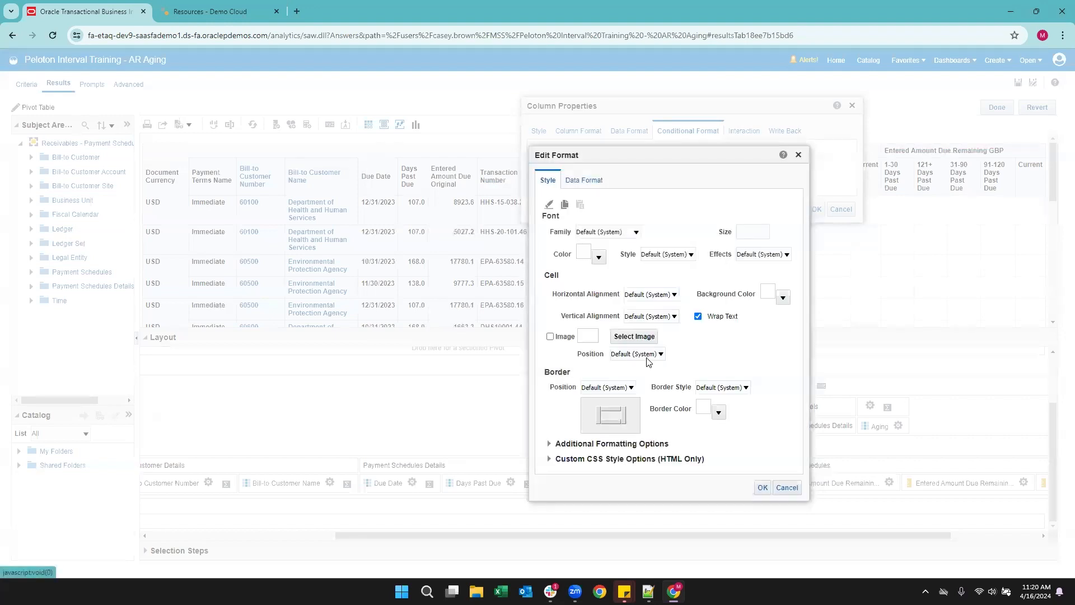
click(783, 298)
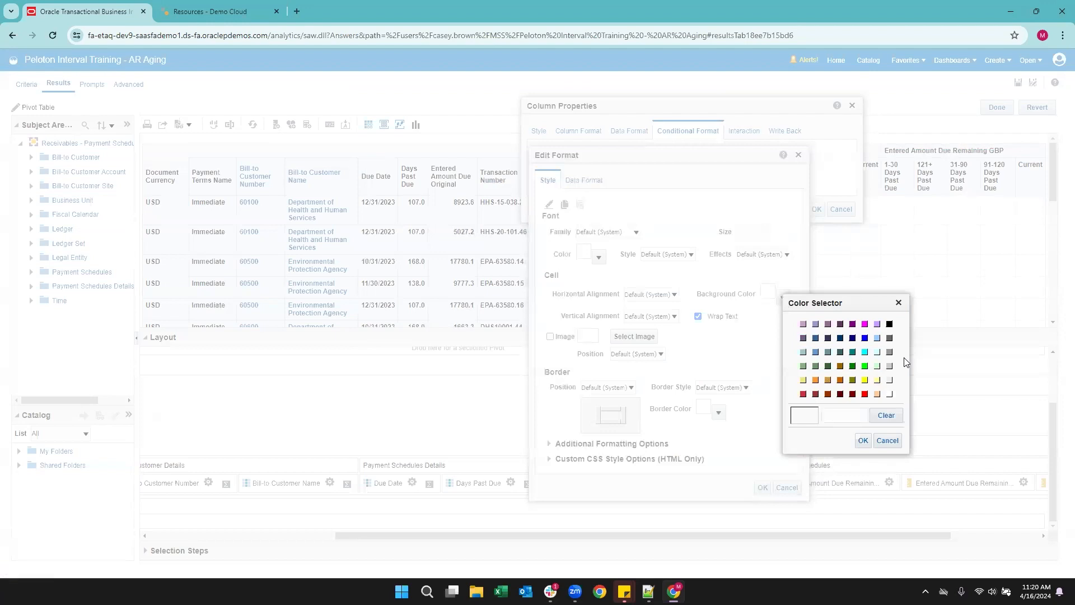
click(852, 394)
click(863, 440)
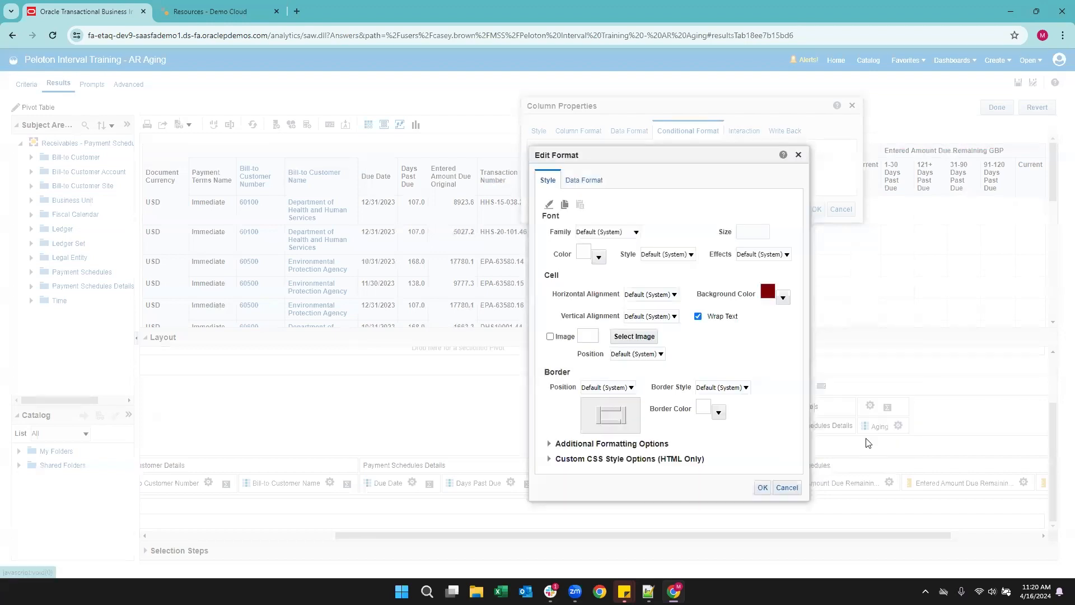
click(599, 257)
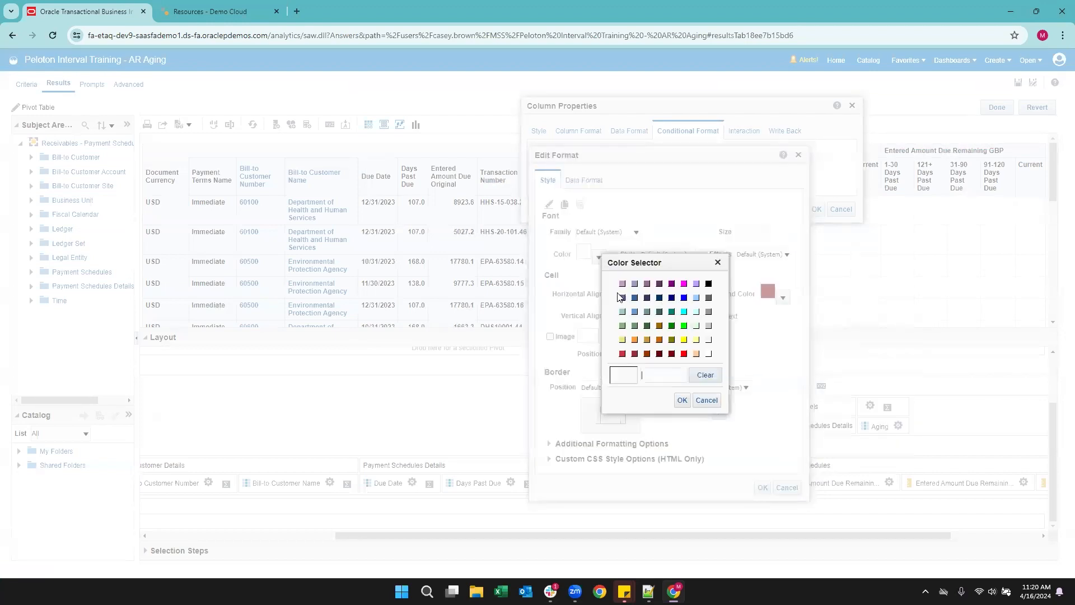
click(709, 353)
click(682, 401)
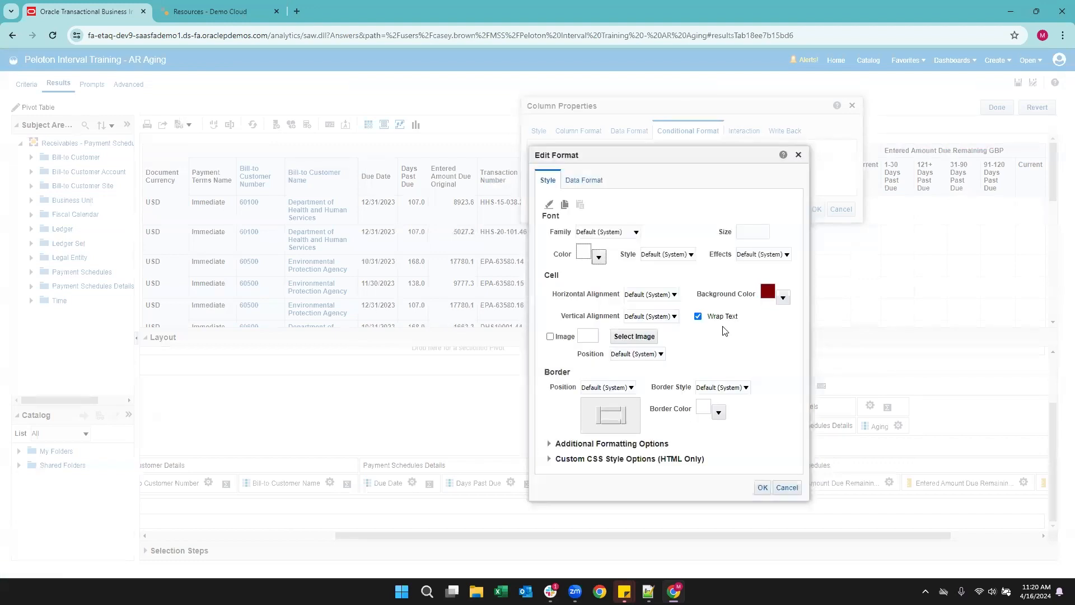
click(762, 487)
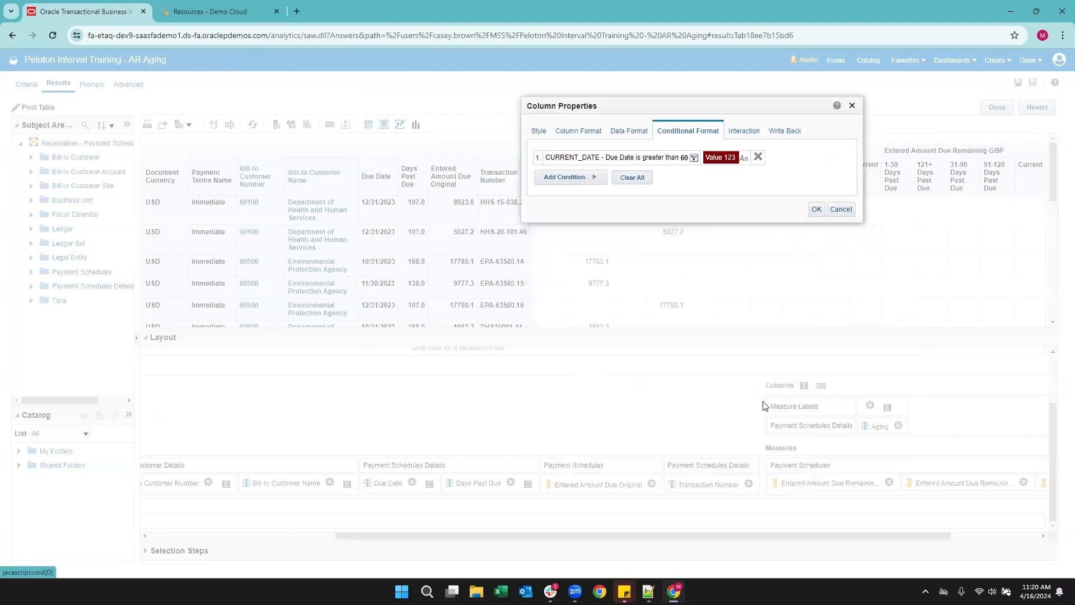
click(816, 209)
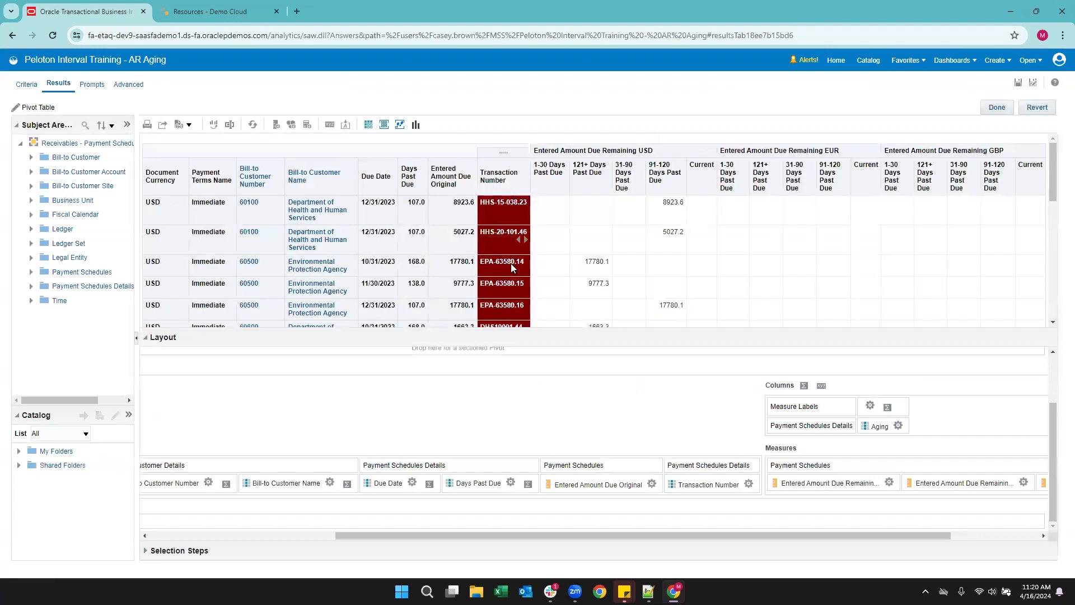
Step: Check the Transaction Number highlighting down the pivot table and add totals after each Bill-to Customer Name
scroll(519, 218, down, 15)
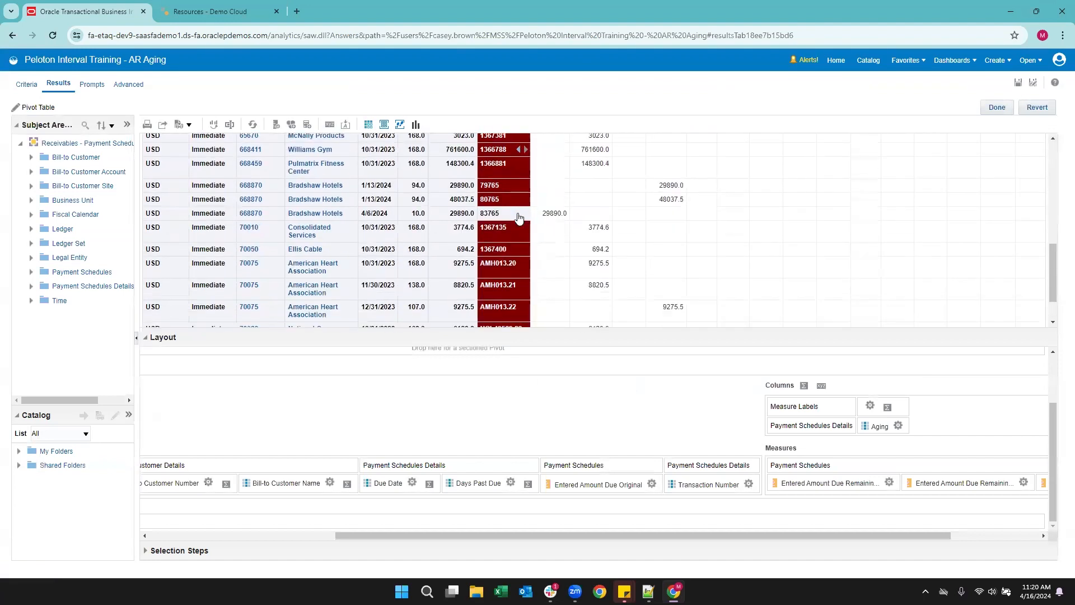
scroll(520, 218, up, 15)
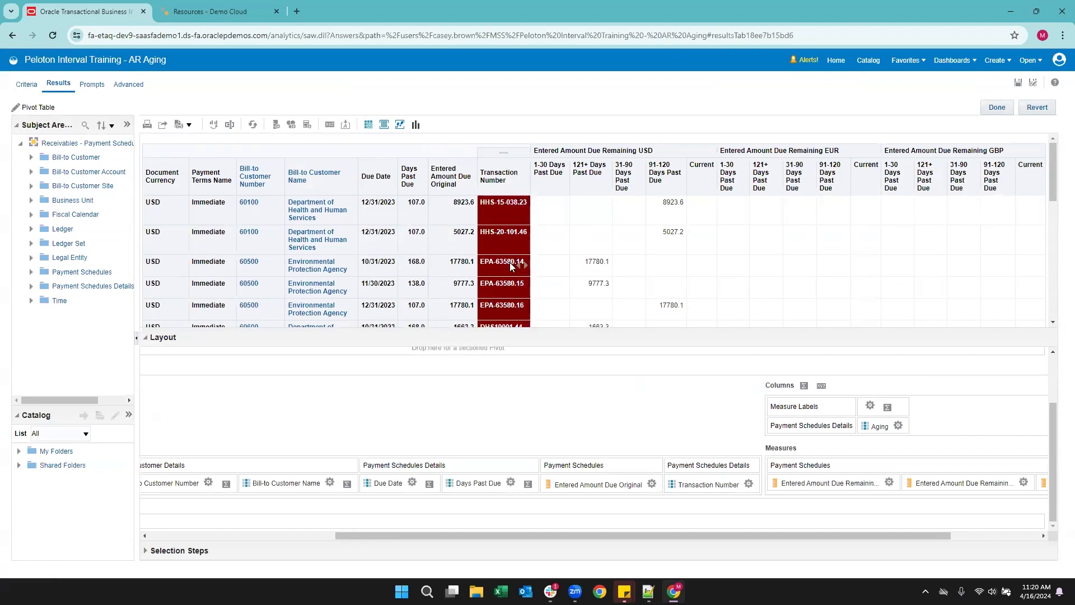
scroll(509, 262, down, 15)
scroll(509, 262, up, 14)
scroll(510, 262, up, 1)
scroll(218, 434, left, 5)
scroll(219, 434, right, 1)
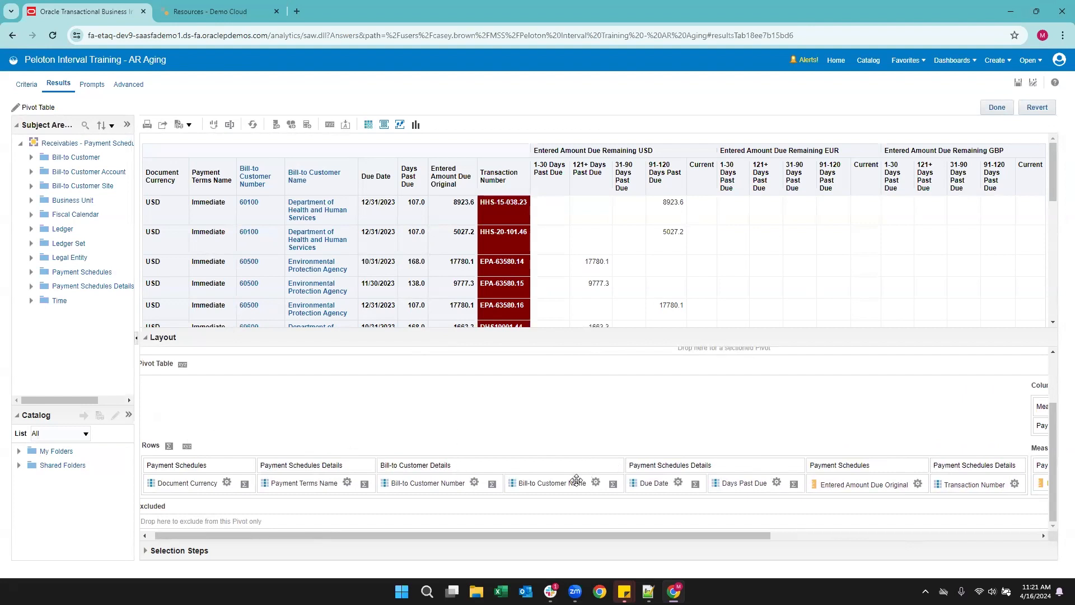
click(614, 485)
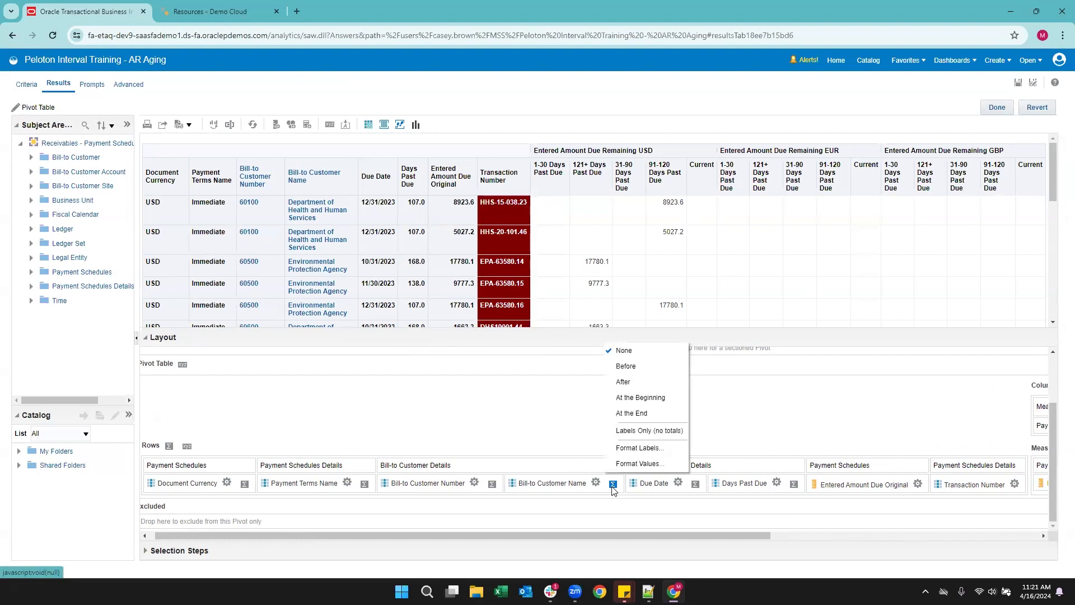
click(650, 381)
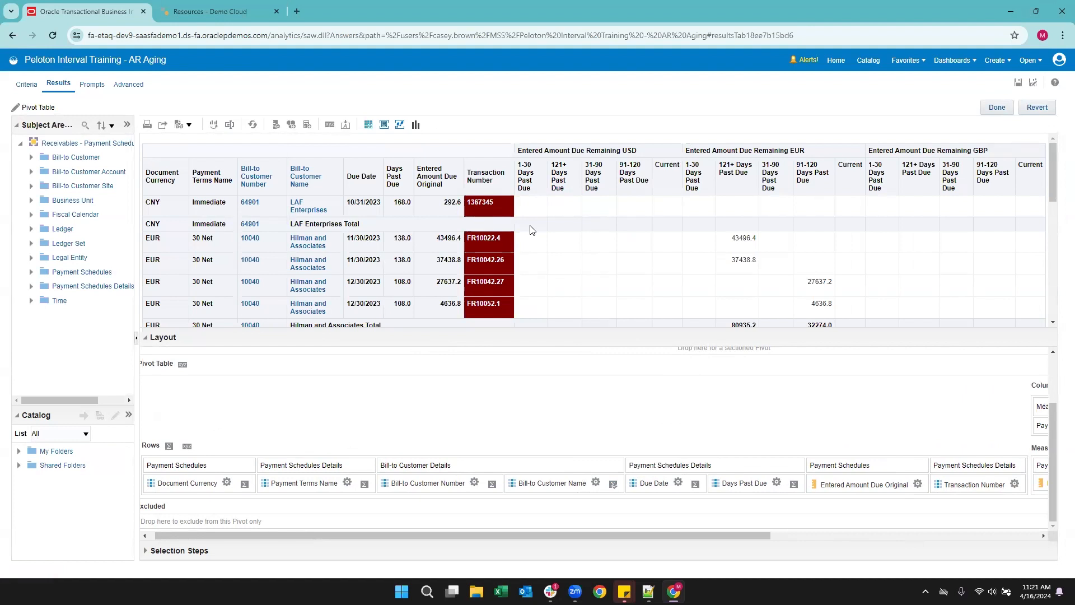
Step: Review the customer totals, finish editing the pivot table and save the analysis
scroll(796, 311, down, 3)
scroll(796, 310, up, 2)
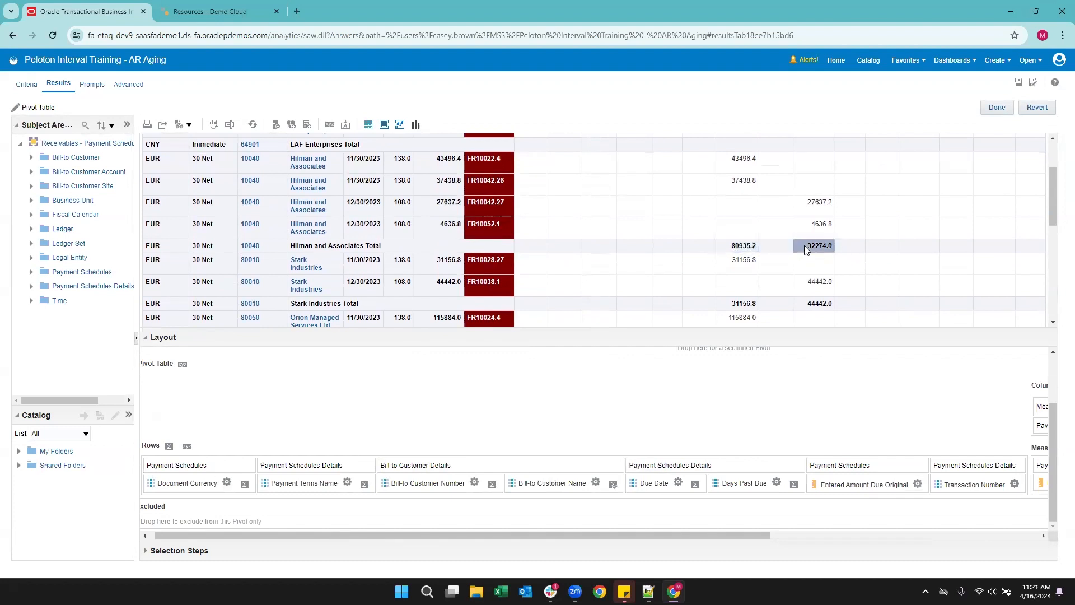
scroll(727, 285, down, 2)
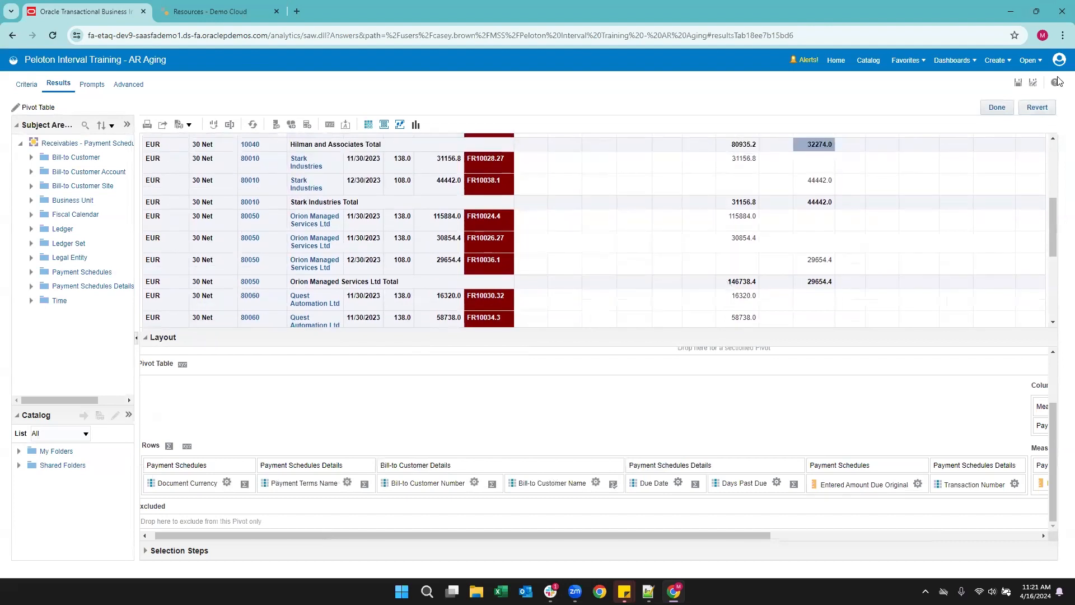
click(996, 112)
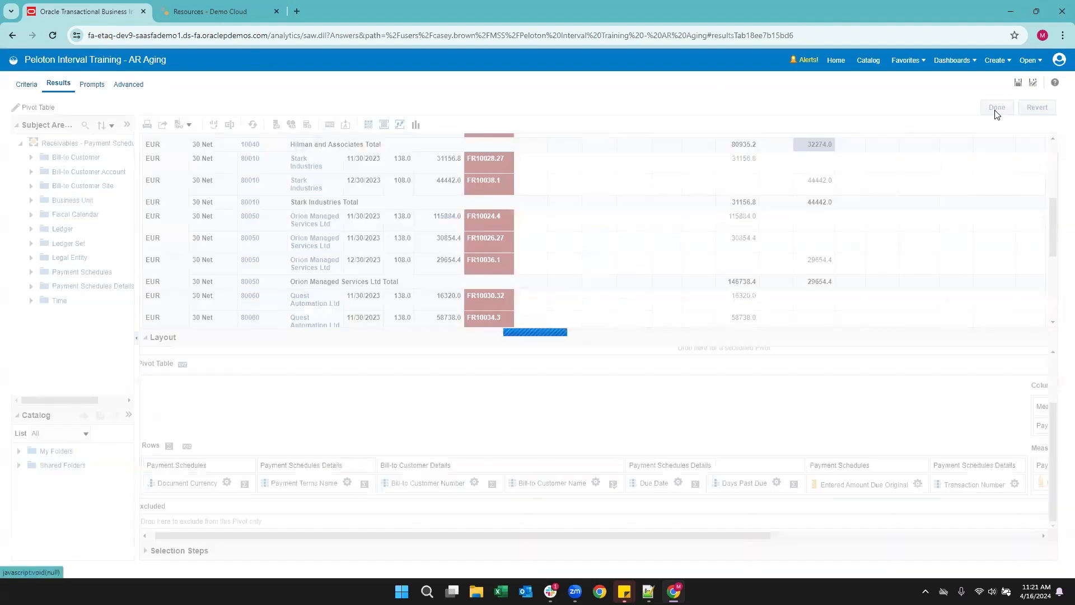
click(1018, 82)
Step: Examine the customer totals and conditional highlighting down the pivot table in the compound layout
scroll(785, 372, down, 5)
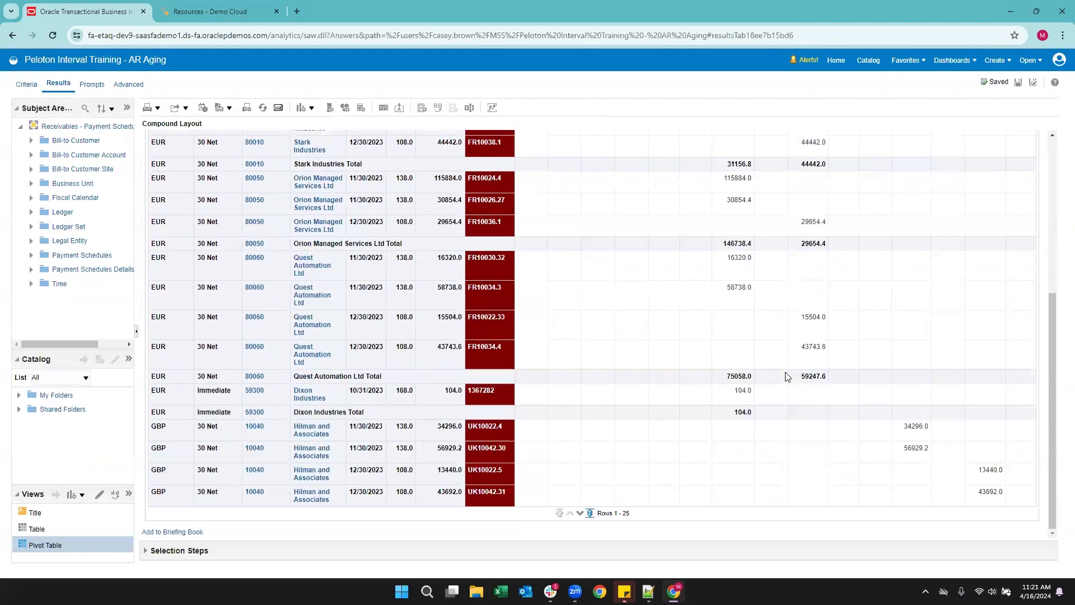
scroll(785, 376, up, 5)
scroll(818, 387, down, 4)
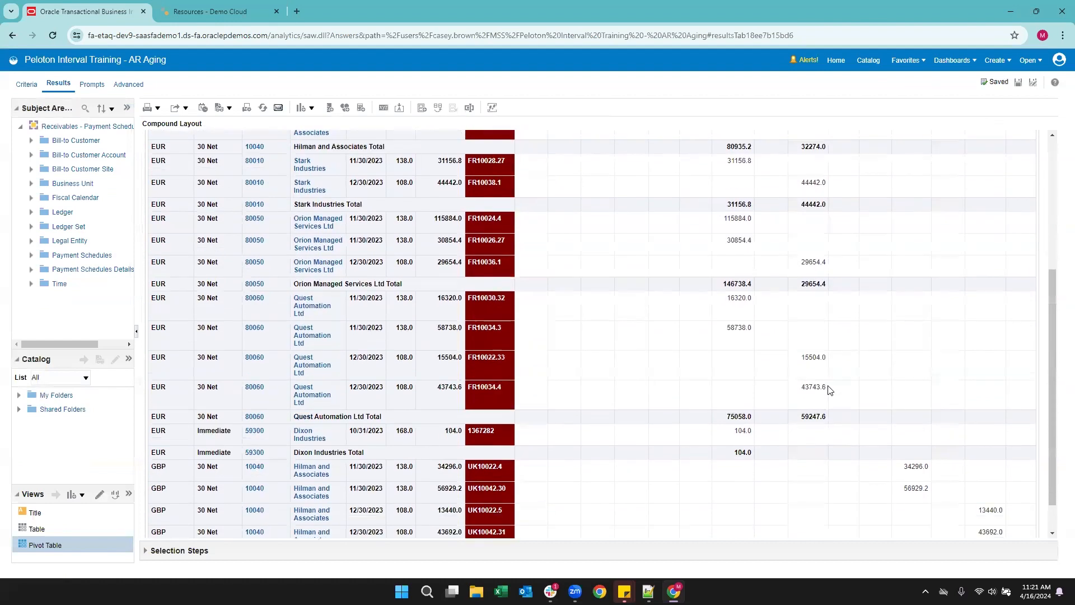
scroll(829, 390, down, 1)
scroll(829, 391, up, 5)
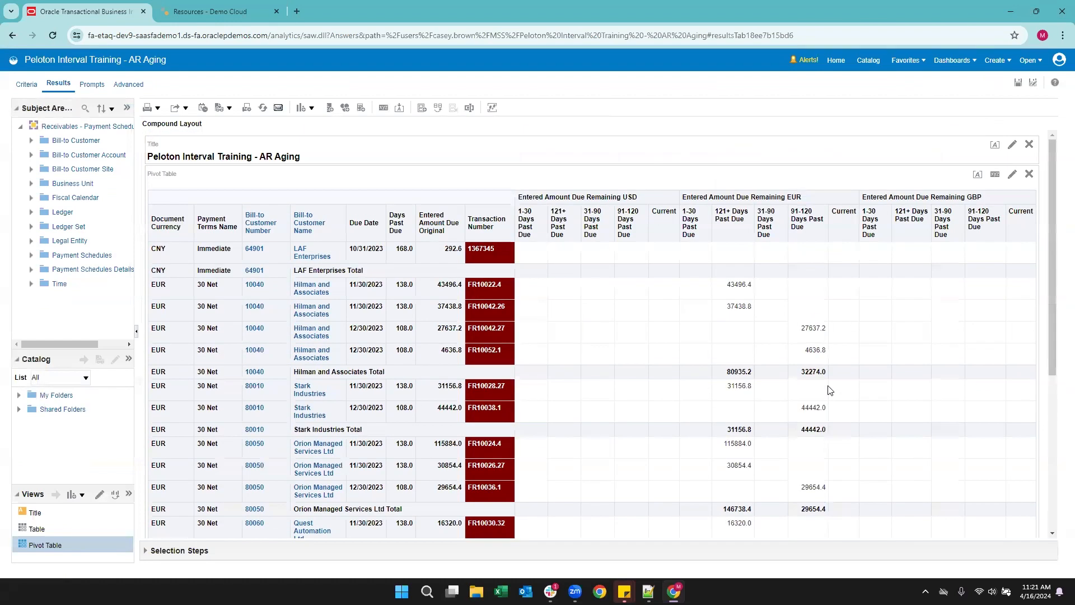
scroll(655, 341, down, 4)
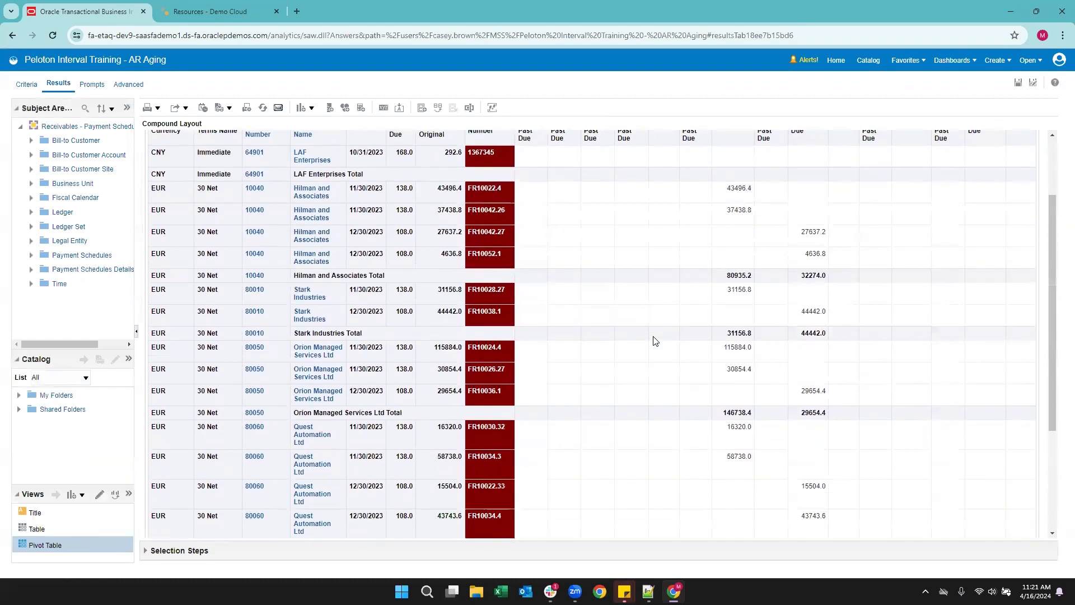
scroll(655, 341, down, 2)
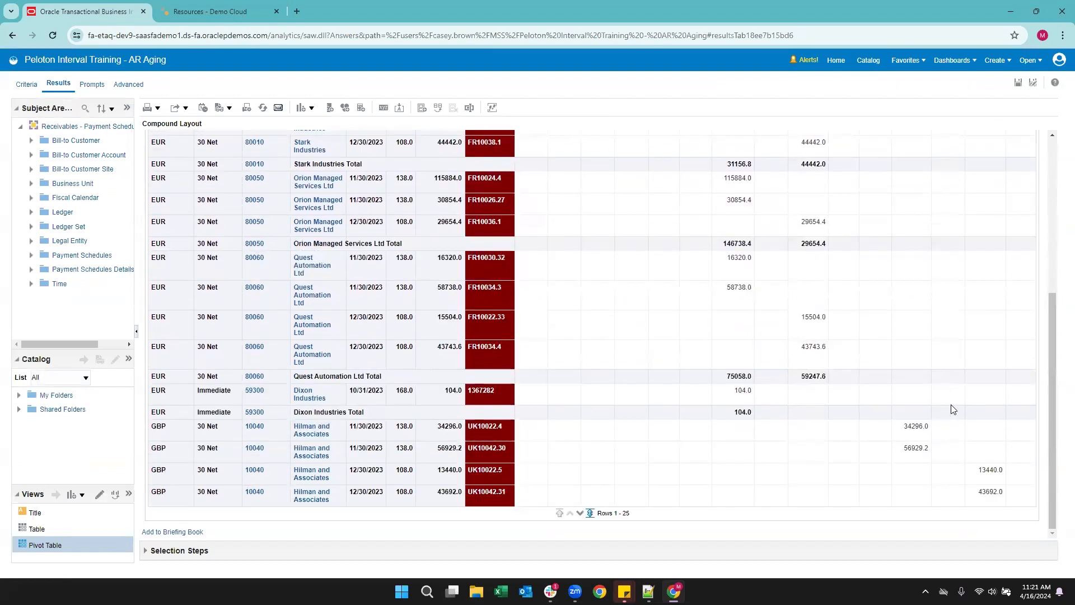
scroll(951, 404, up, 5)
Step: Save the analysis again and open Peloton Interval Training - AR Aging from the MSS folder in the catalog
click(1018, 83)
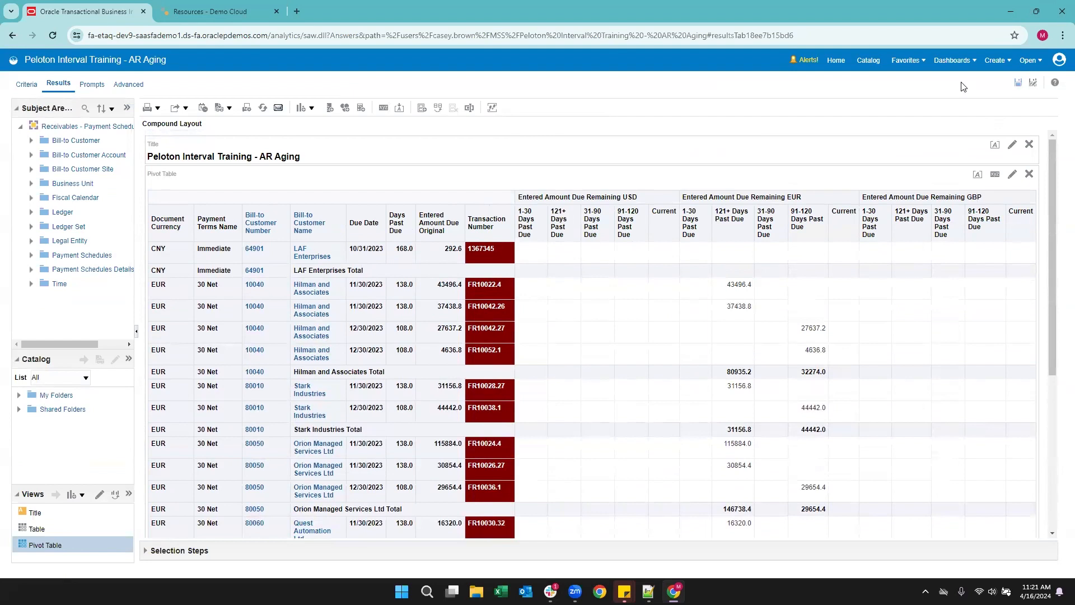
click(868, 60)
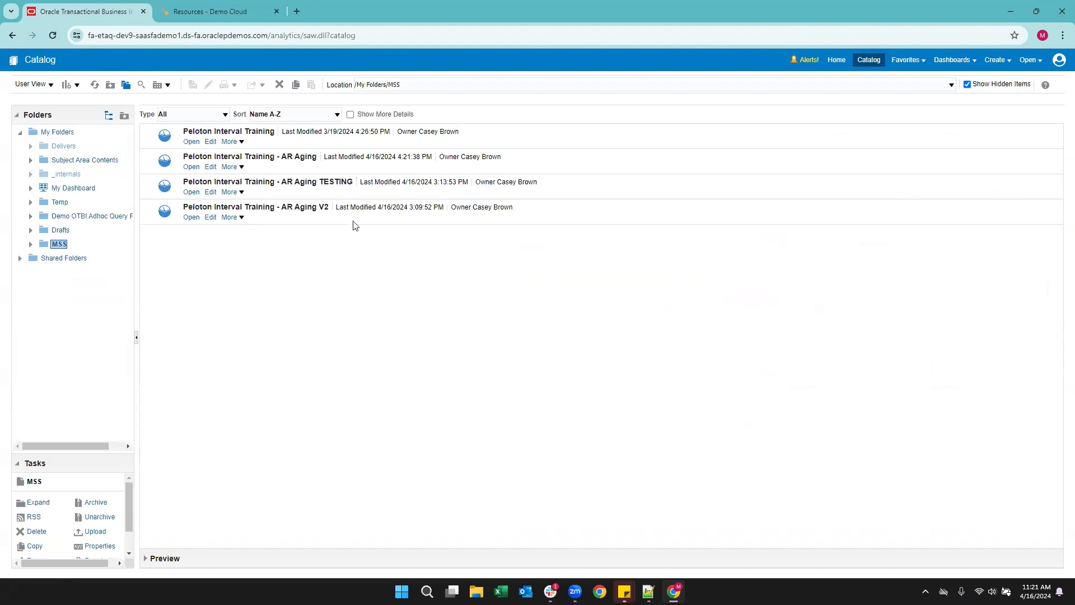
click(243, 154)
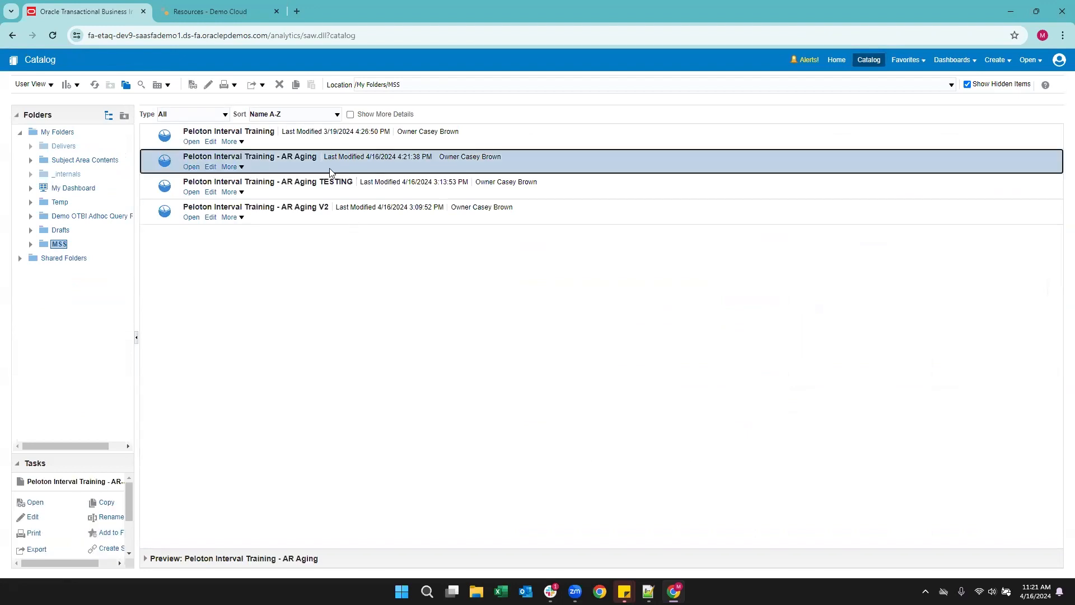
click(193, 166)
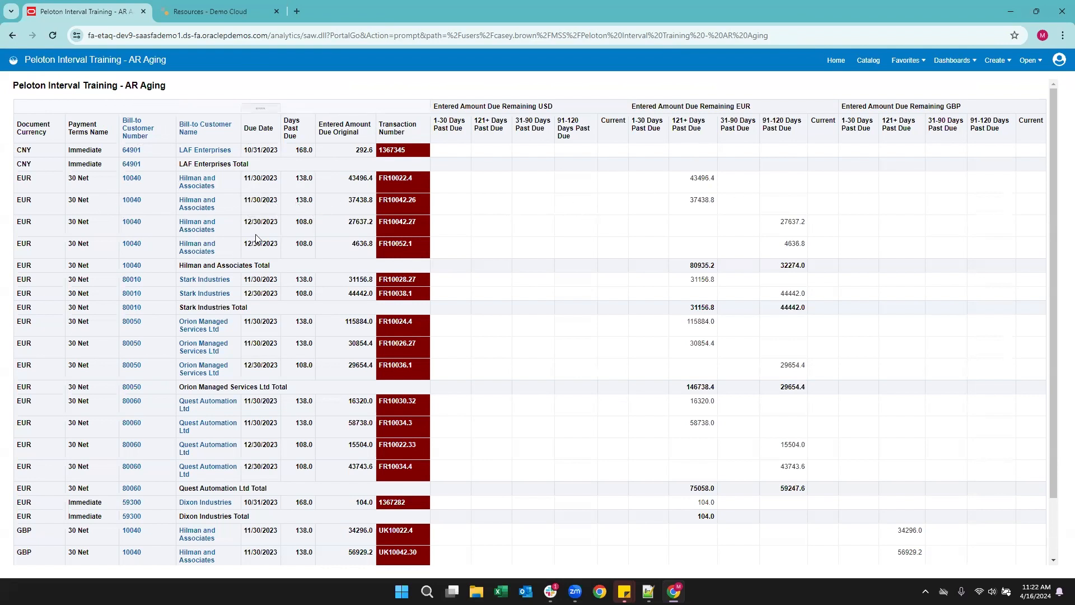
Step: Display the maximum number of rows in the opened analysis and examine the aging buckets and customer totals
scroll(255, 238, down, 2)
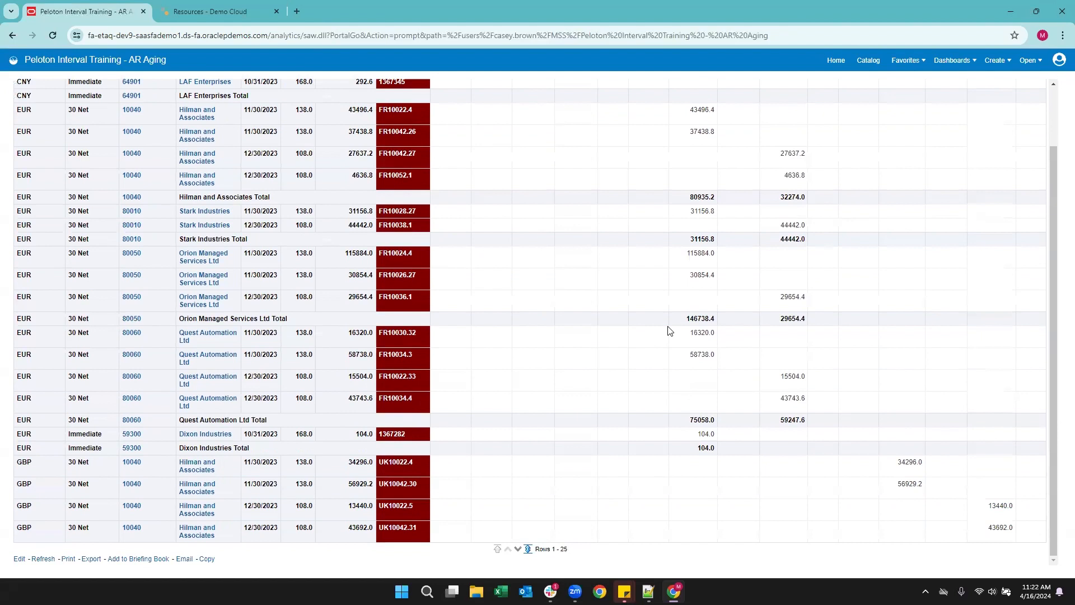
scroll(883, 474, up, 2)
scroll(883, 475, down, 2)
click(528, 549)
scroll(666, 394, up, 20)
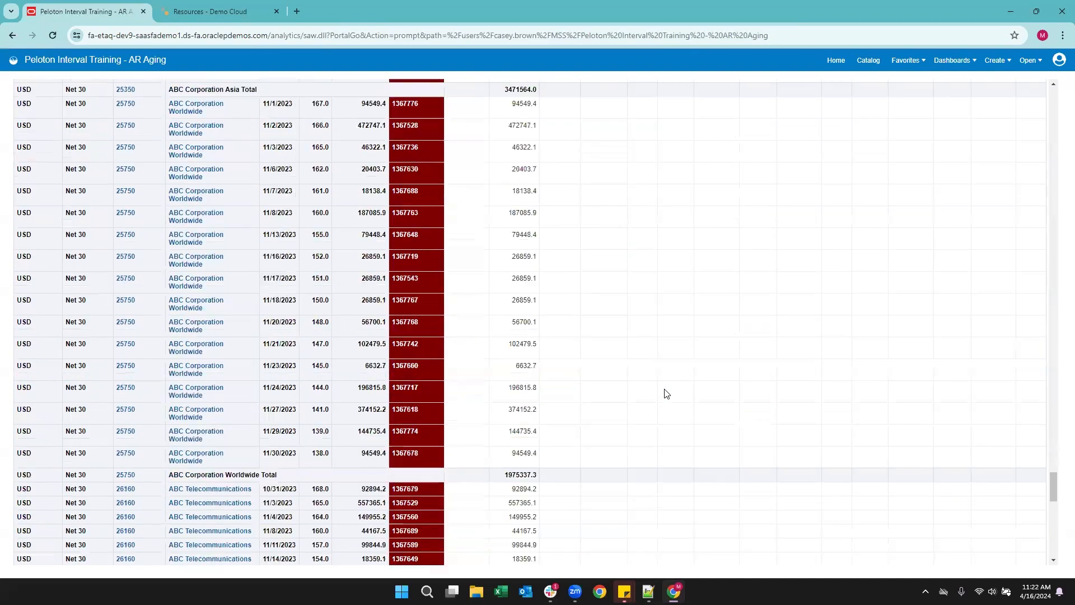
scroll(666, 394, up, 20)
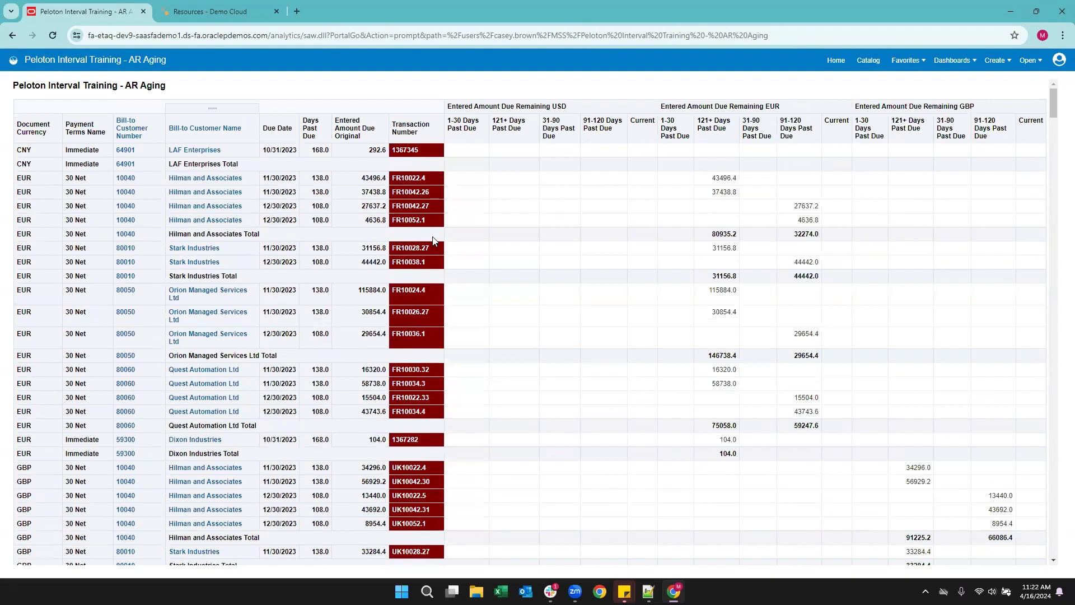
scroll(597, 306, down, 2)
scroll(598, 305, up, 2)
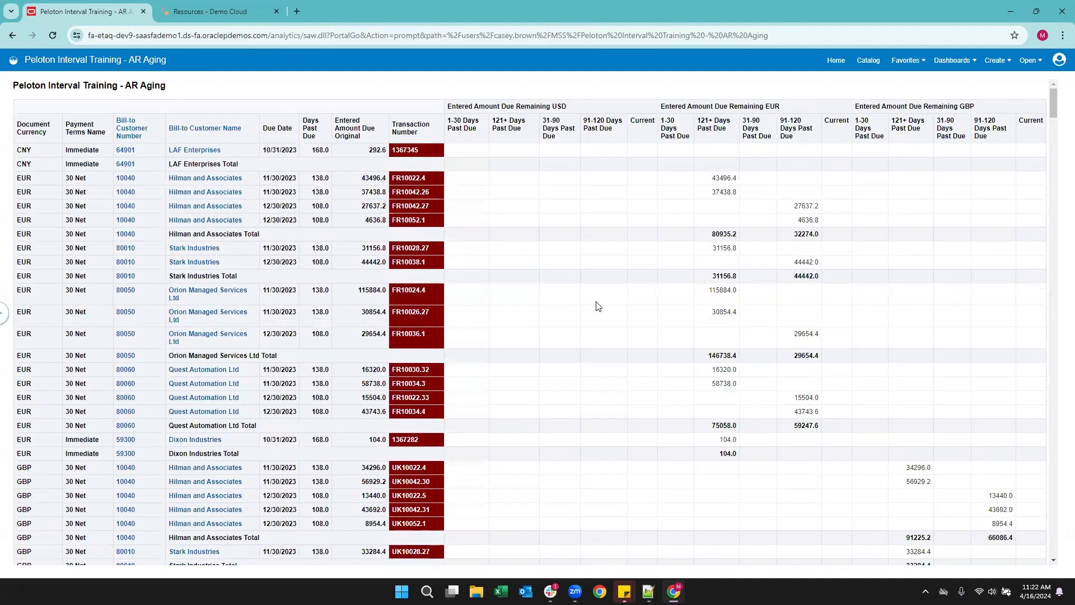